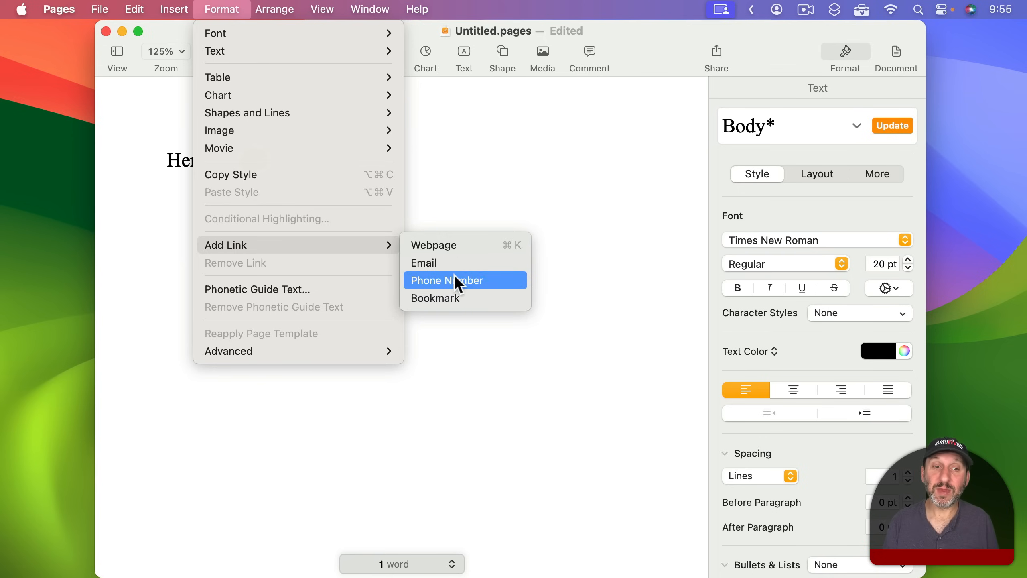
Try to add a webpage link to the word "link" with an address starting with file://
click(458, 248)
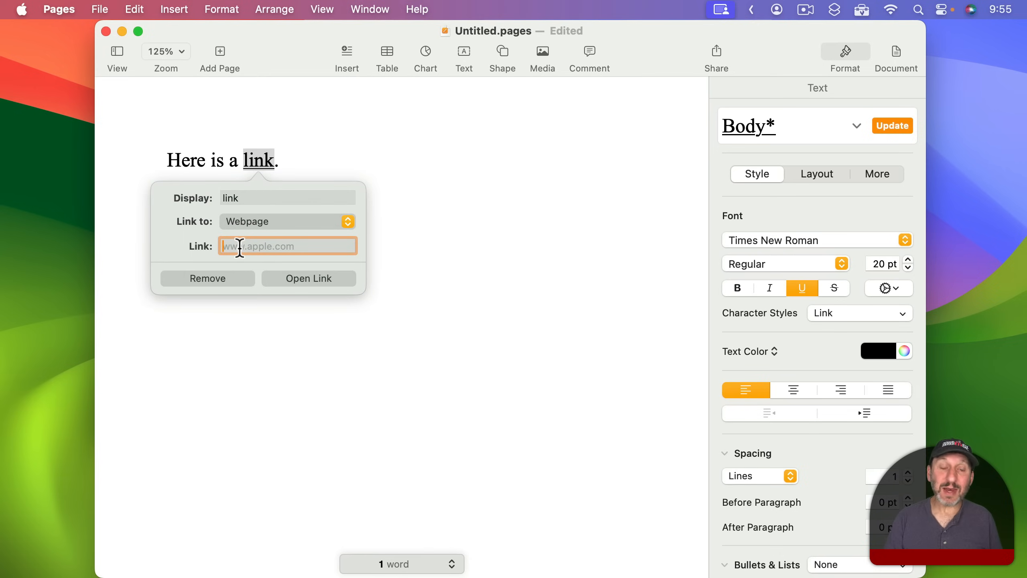
text(file:)
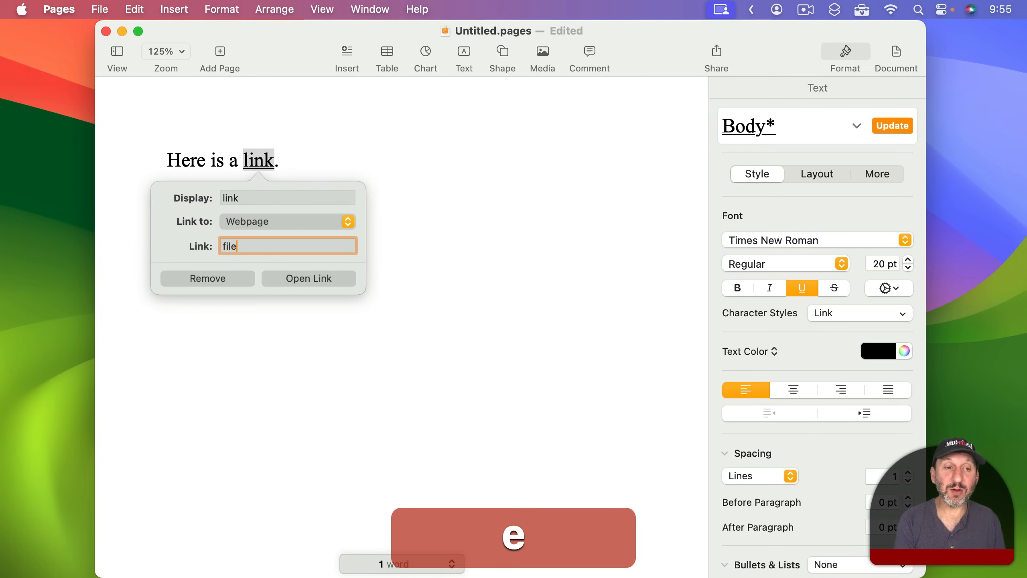
text(//)
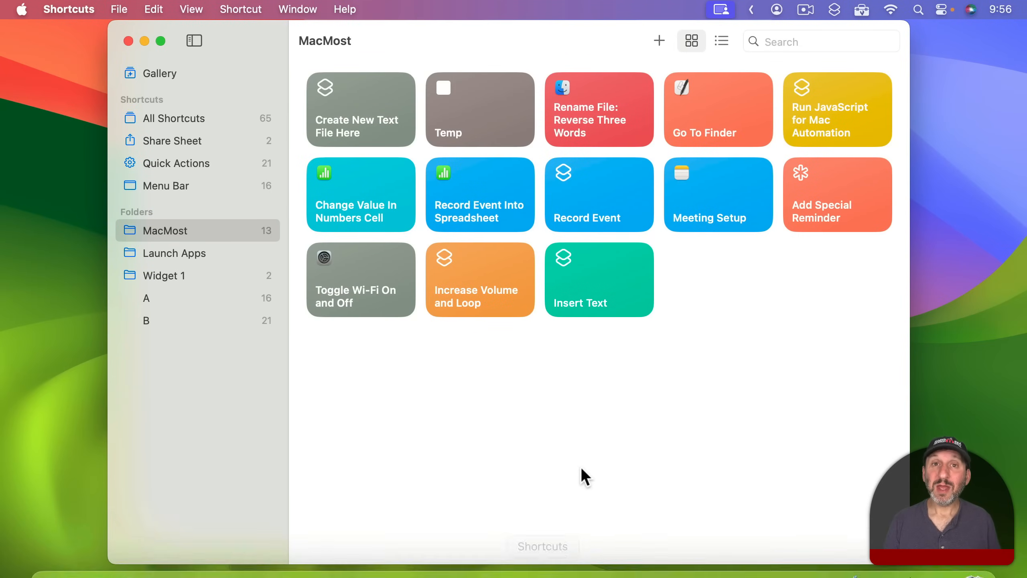
Create a new shortcut and add the Open File action to it
click(659, 41)
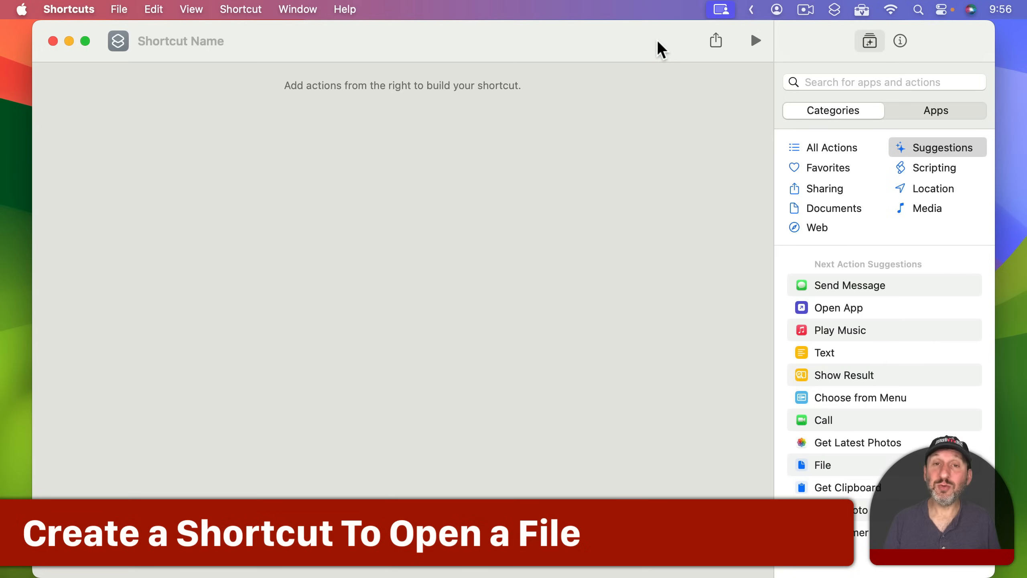
click(877, 82)
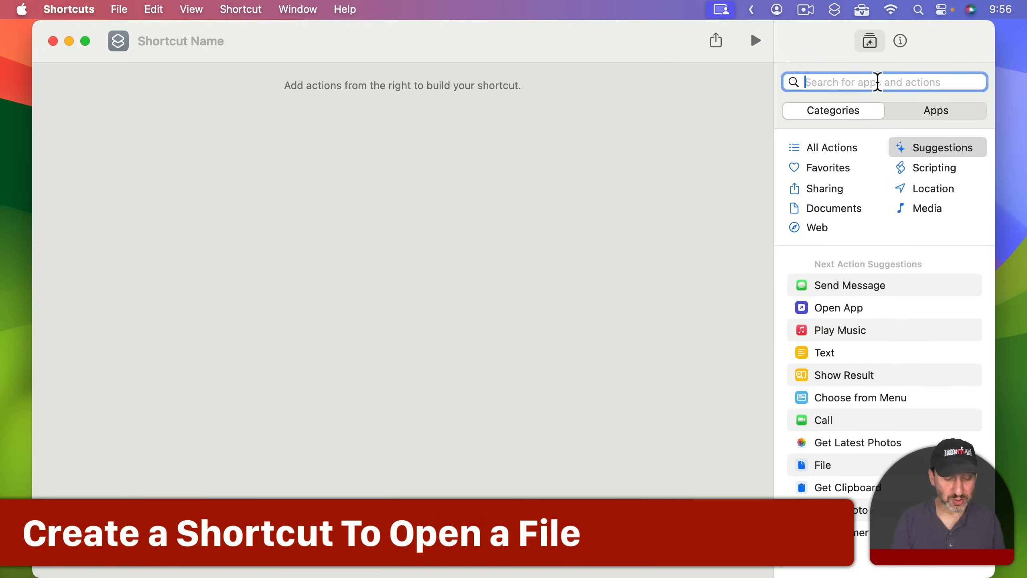
text(open file)
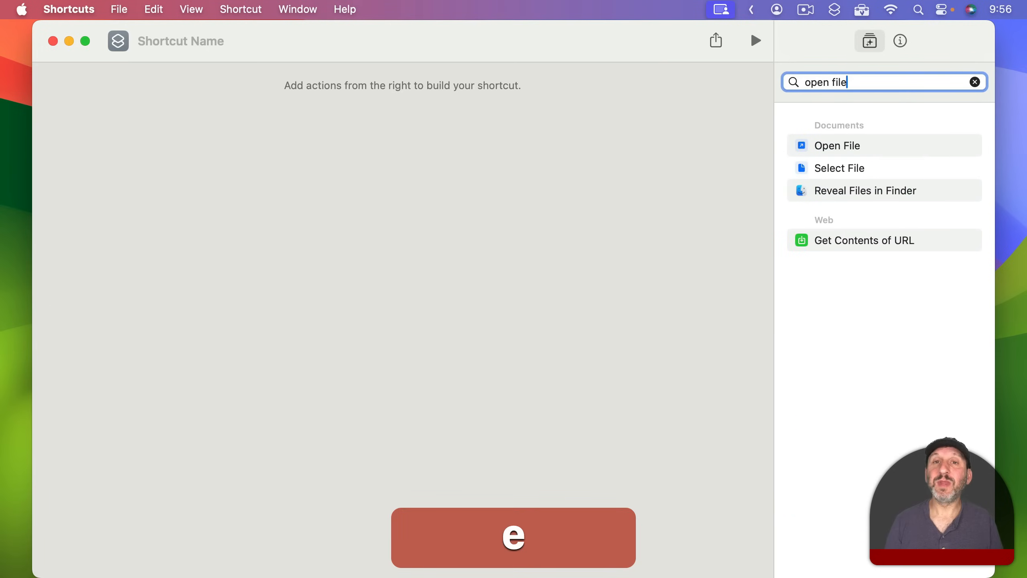
double_click(853, 146)
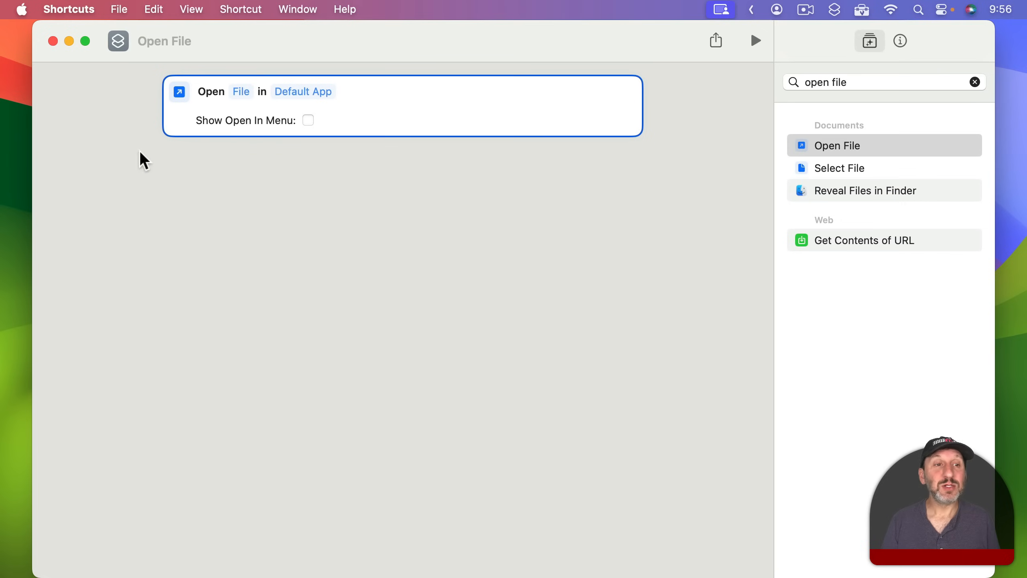
Set the Open File action to open the Alice document from the Projects folder in Documents
click(242, 92)
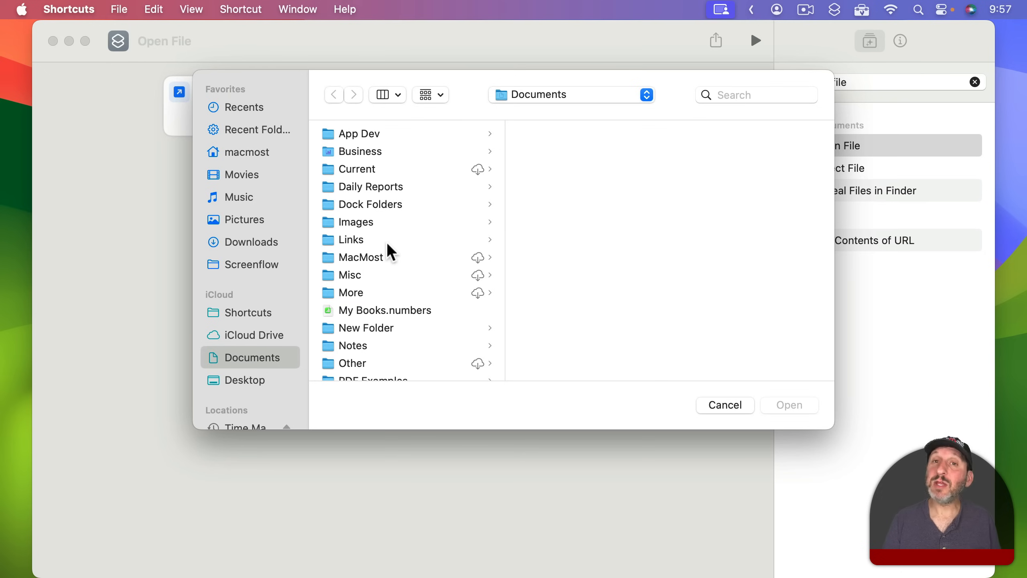
scroll(390, 252, down, 5)
click(374, 349)
click(562, 135)
click(763, 404)
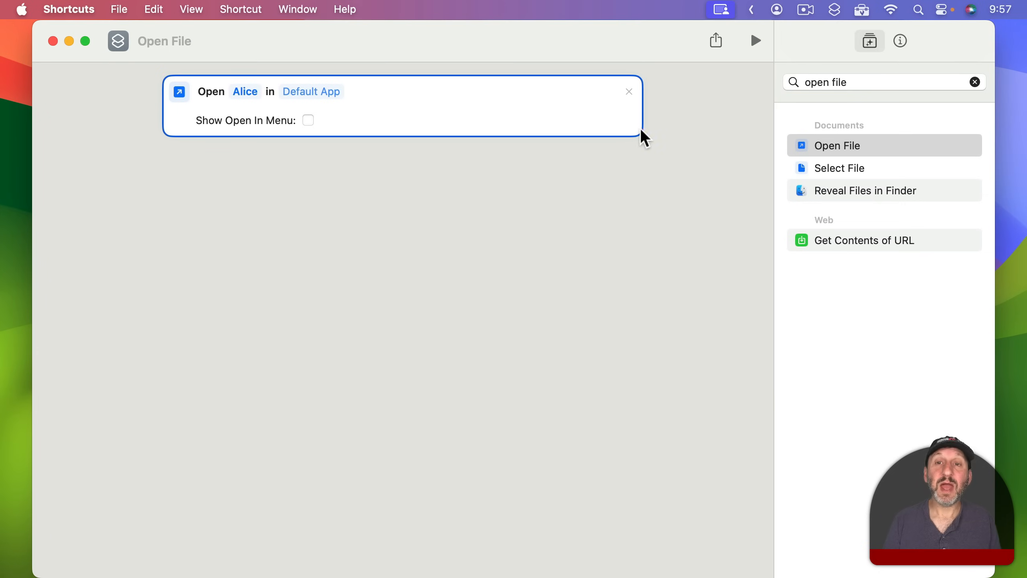
Test-run the shortcut, close the Alice document it opens and return to the shortcut editor
click(755, 42)
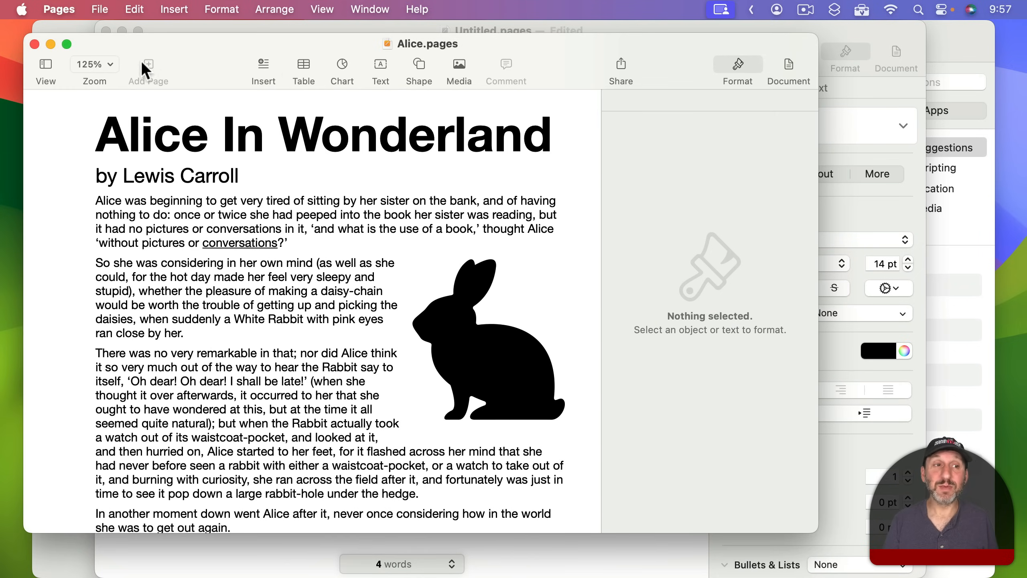
click(35, 44)
click(70, 154)
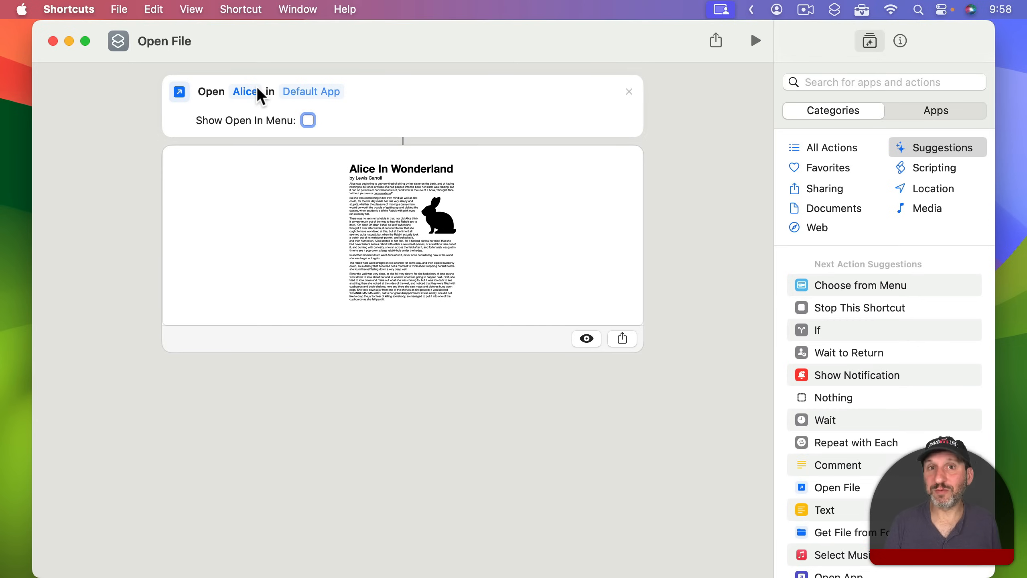
click(443, 186)
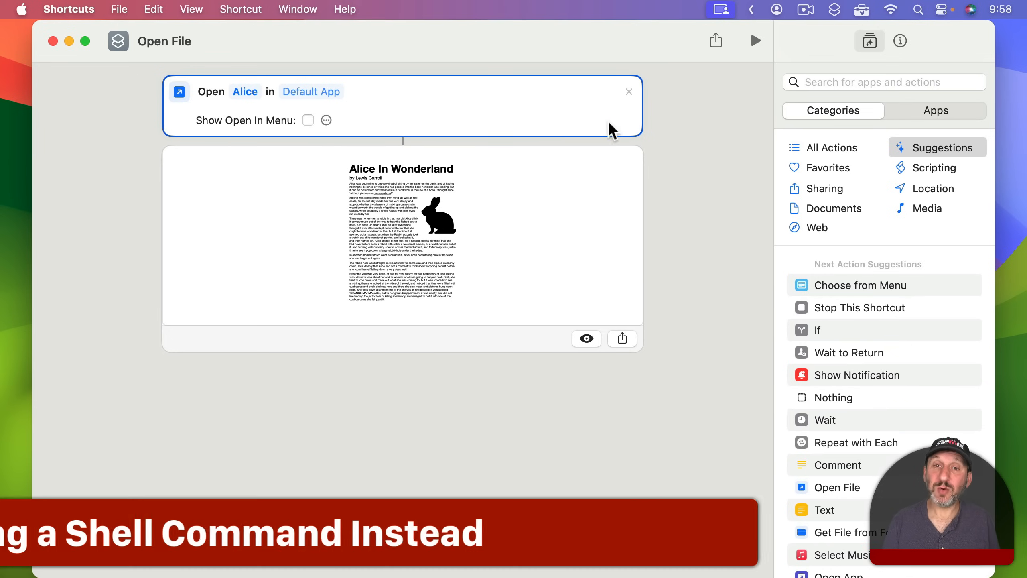
Replace the Open File action in the shortcut with a Run Shell Script action
click(629, 92)
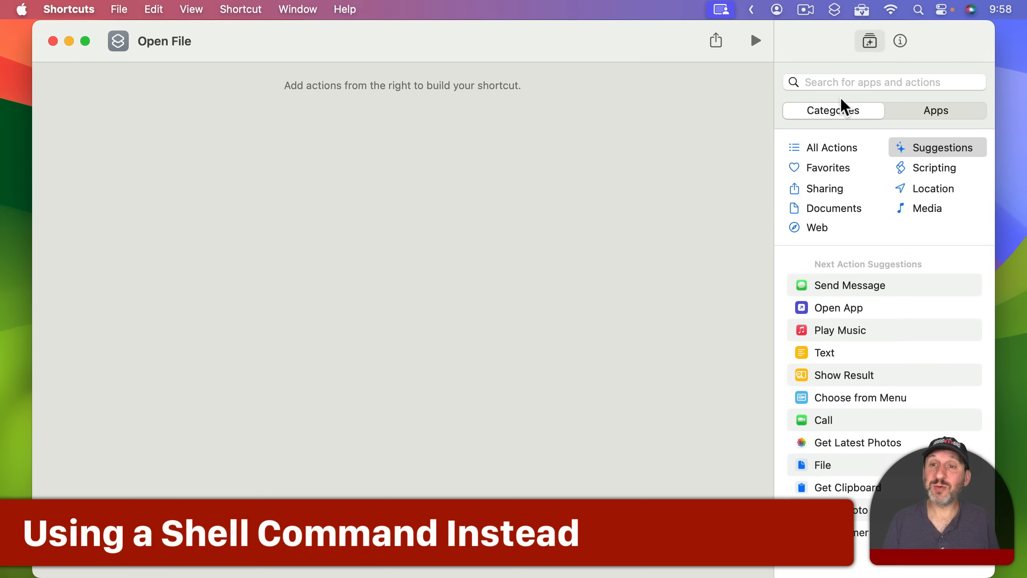
click(839, 81)
text(shell)
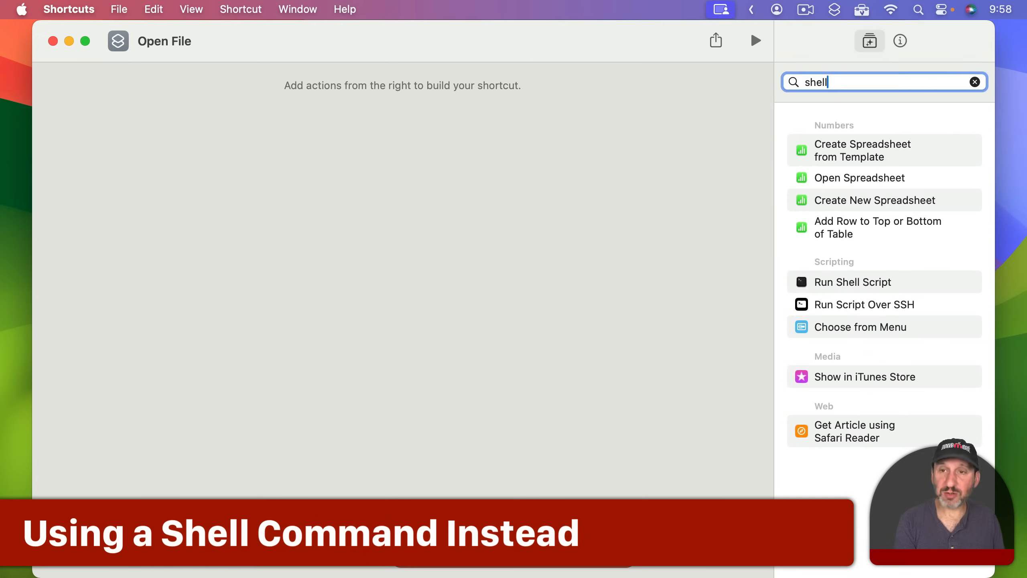
double_click(830, 147)
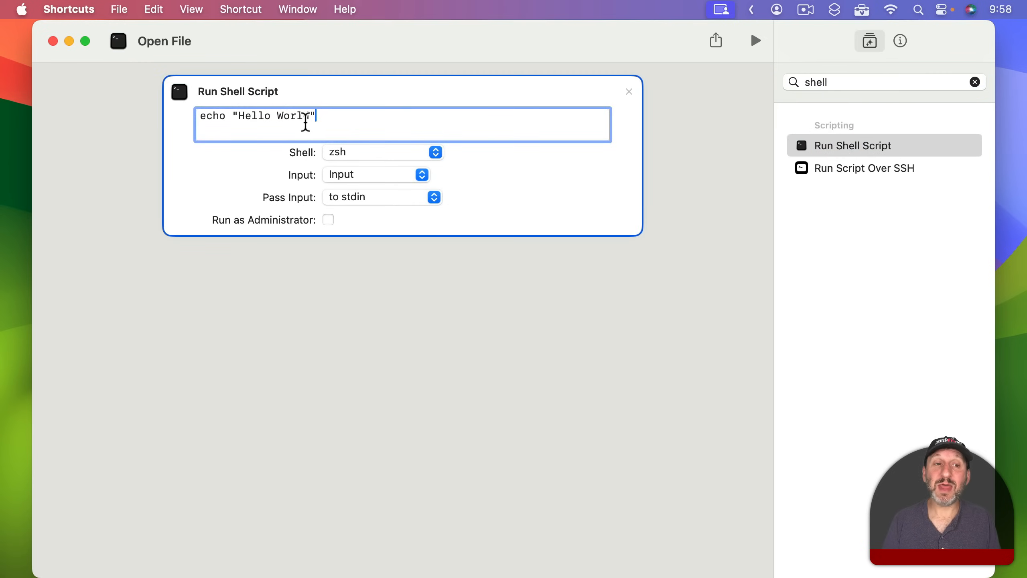
Replace the sample shell script with the command open followed by an empty pair of double quotes
drag(314, 120, 150, 121)
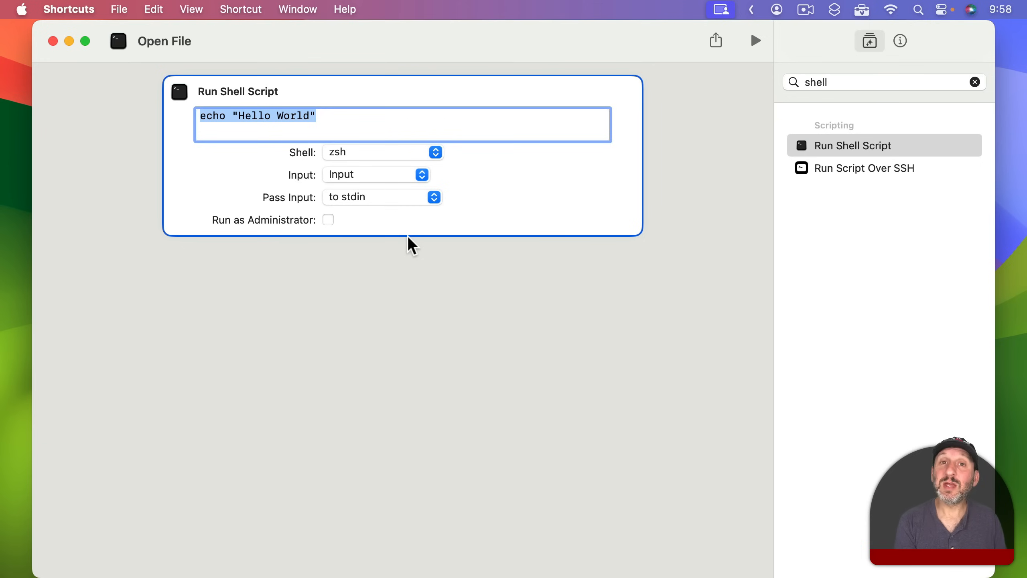
text(open )
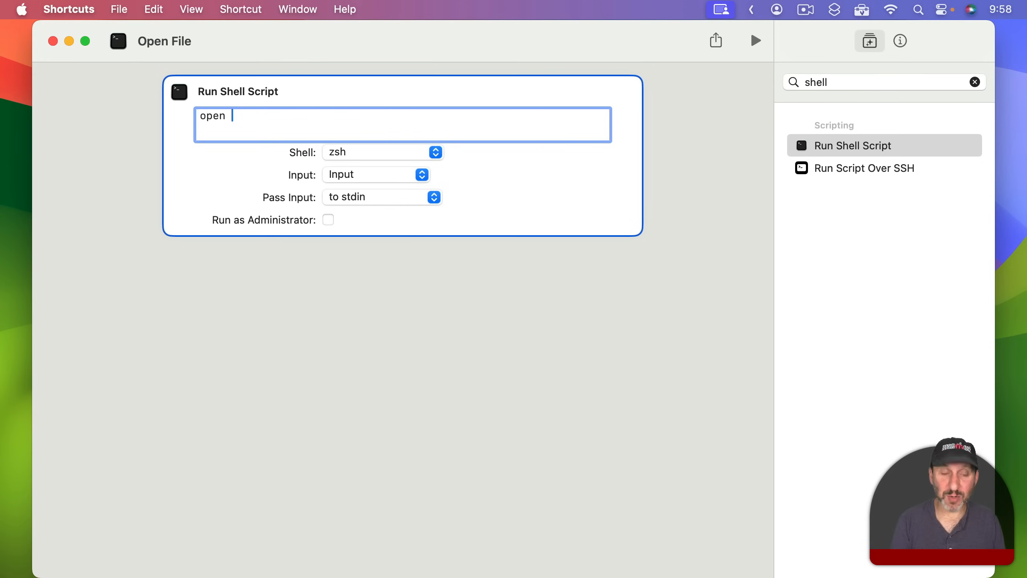
text("")
key(Left)
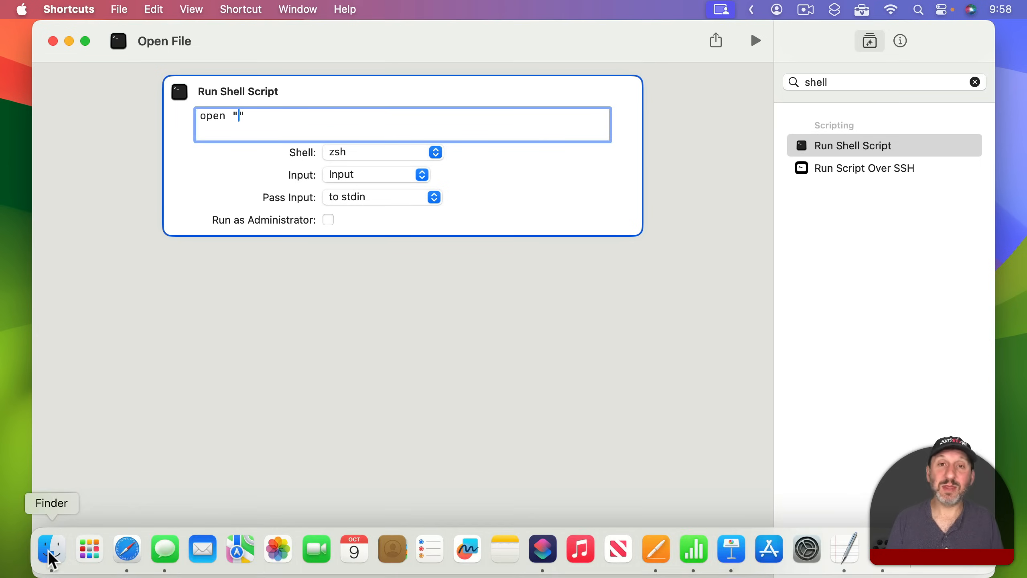
Switch to Finder and copy the pathname of Alice.pages in the Projects folder
click(52, 561)
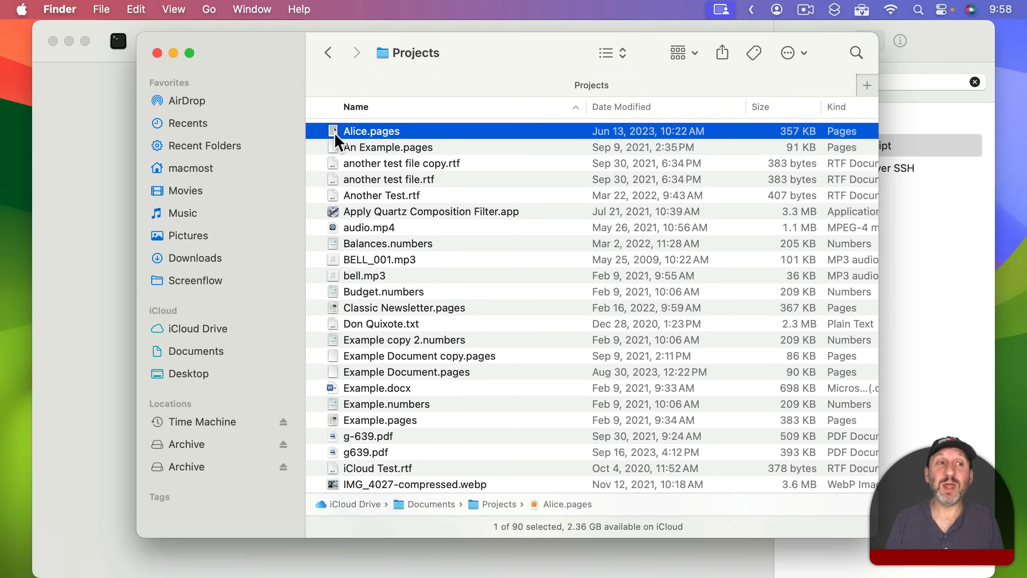
click(139, 10)
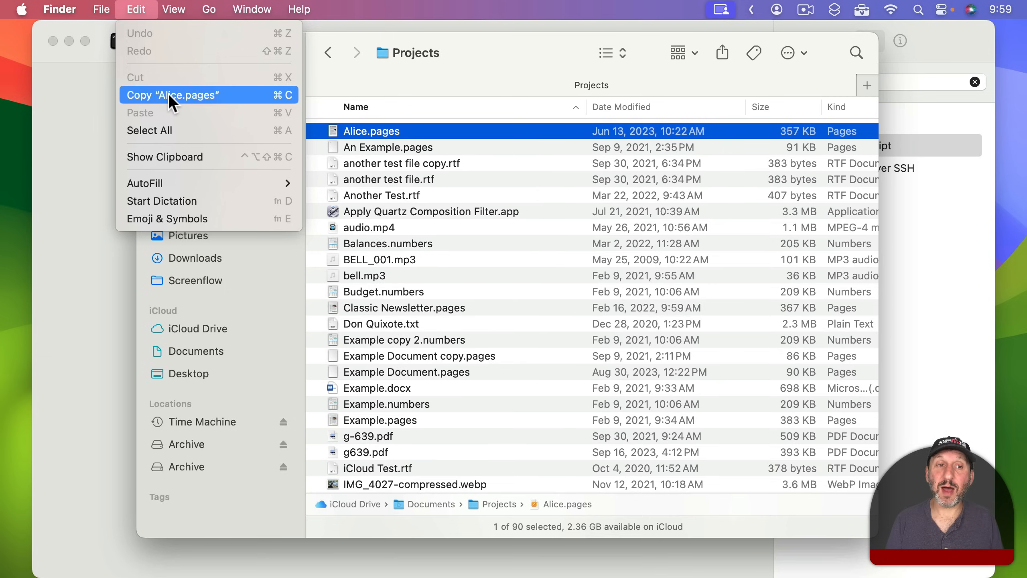
key(alt)
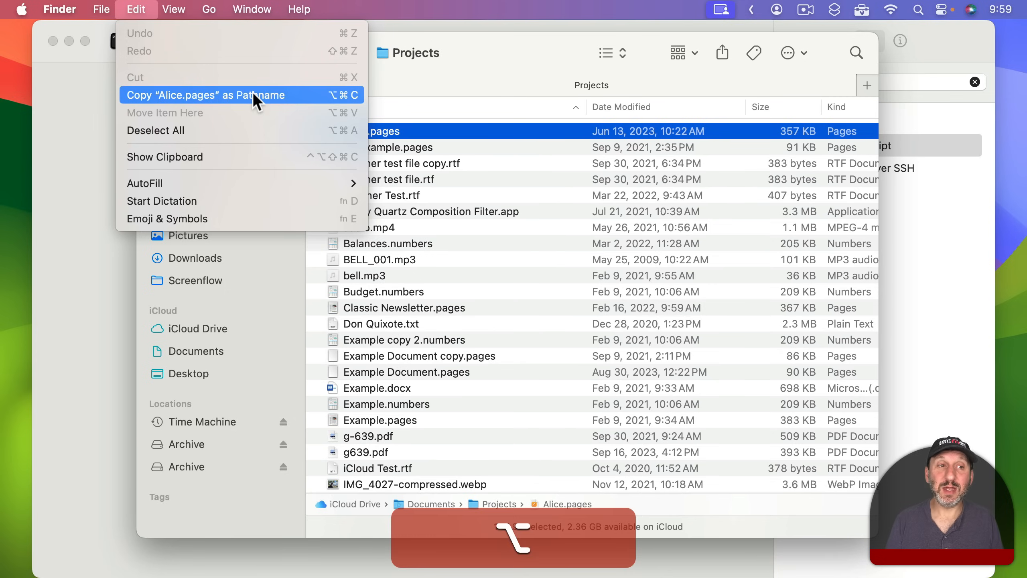
click(302, 96)
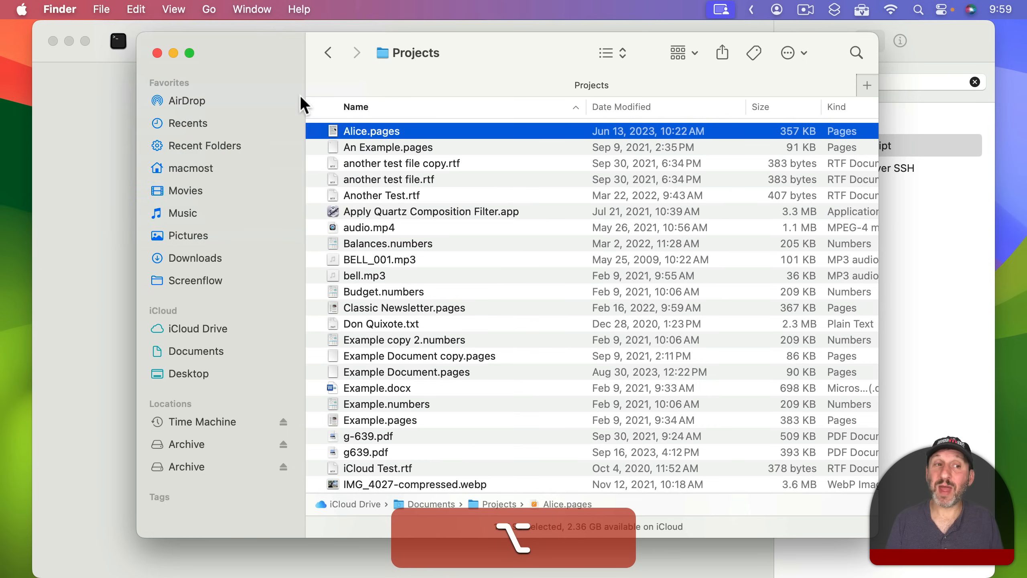
Return to the shortcut editor and paste the copied pathname between the quotes of the open command
click(110, 108)
click(238, 116)
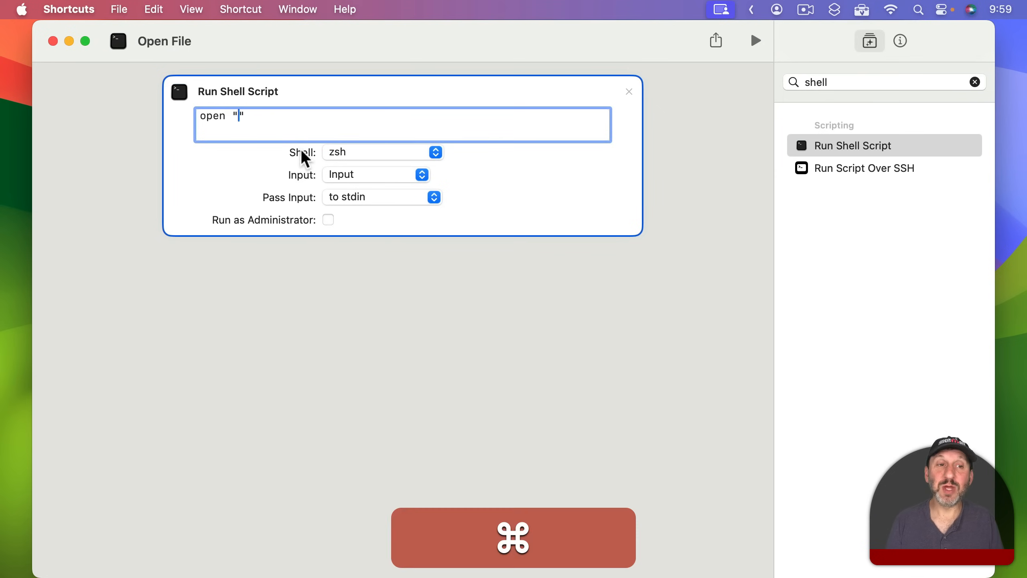
key(super+v)
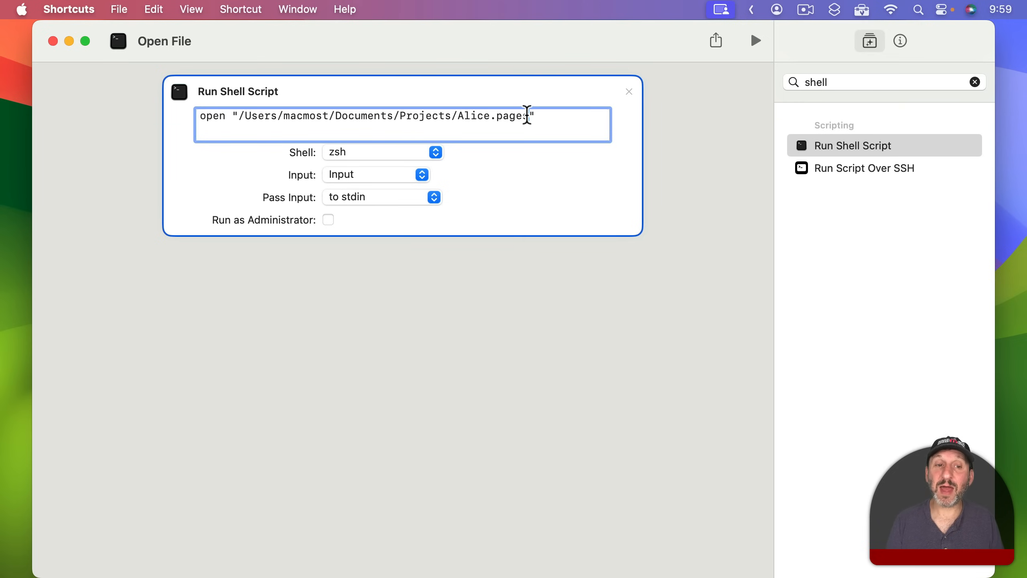
Test-run the shell script shortcut, close the opened Alice document, and select the file path in the script
click(754, 37)
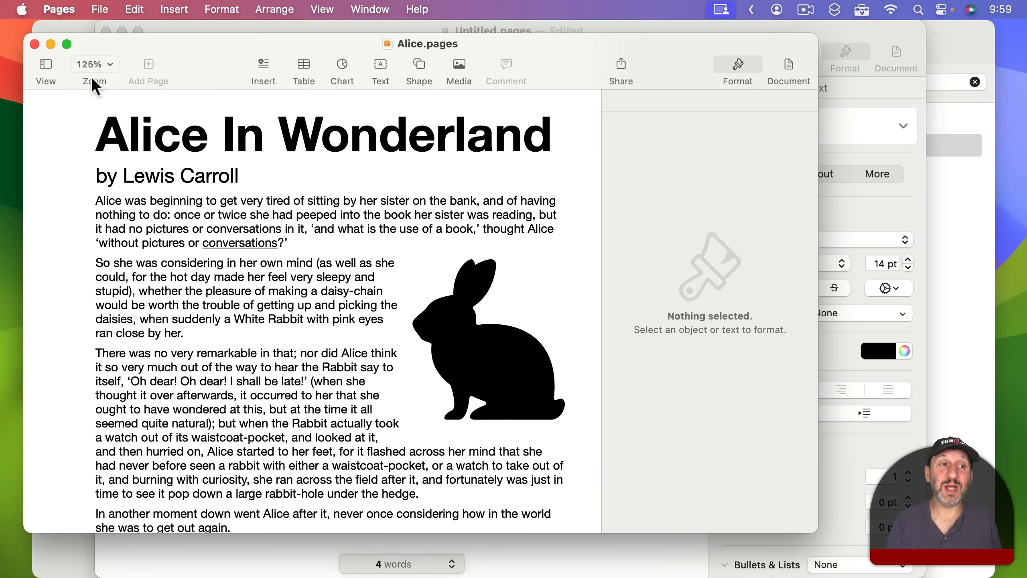
click(35, 41)
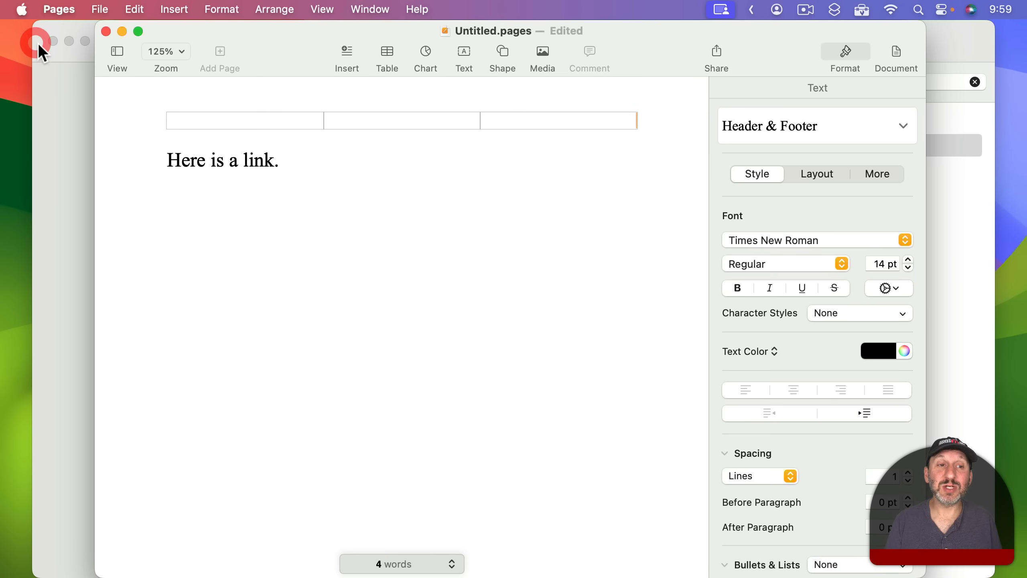
click(61, 142)
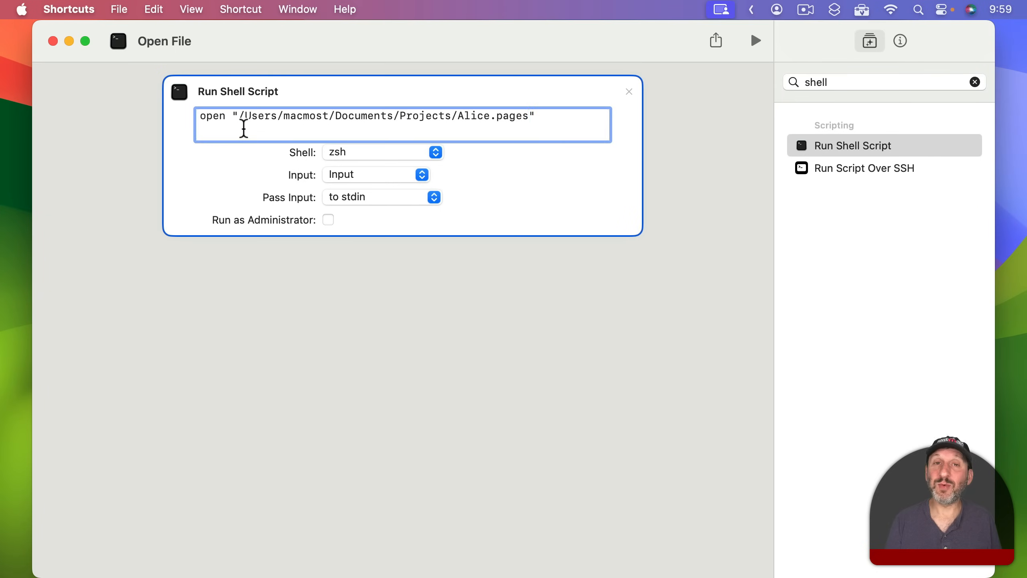
drag(238, 117, 504, 122)
shift+click(529, 116)
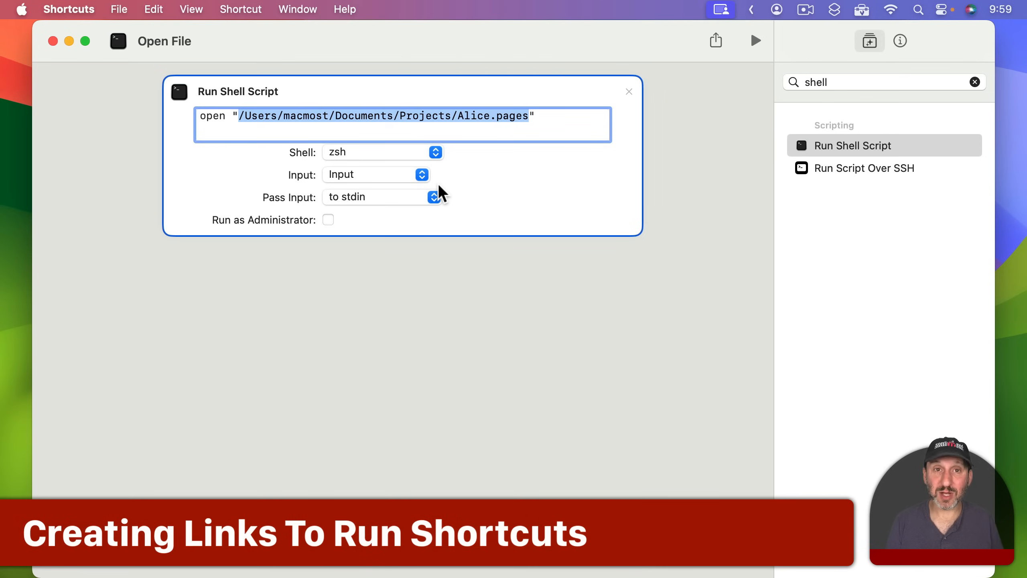
Rename the shortcut as OpenFile without a space and quit Shortcuts
click(166, 40)
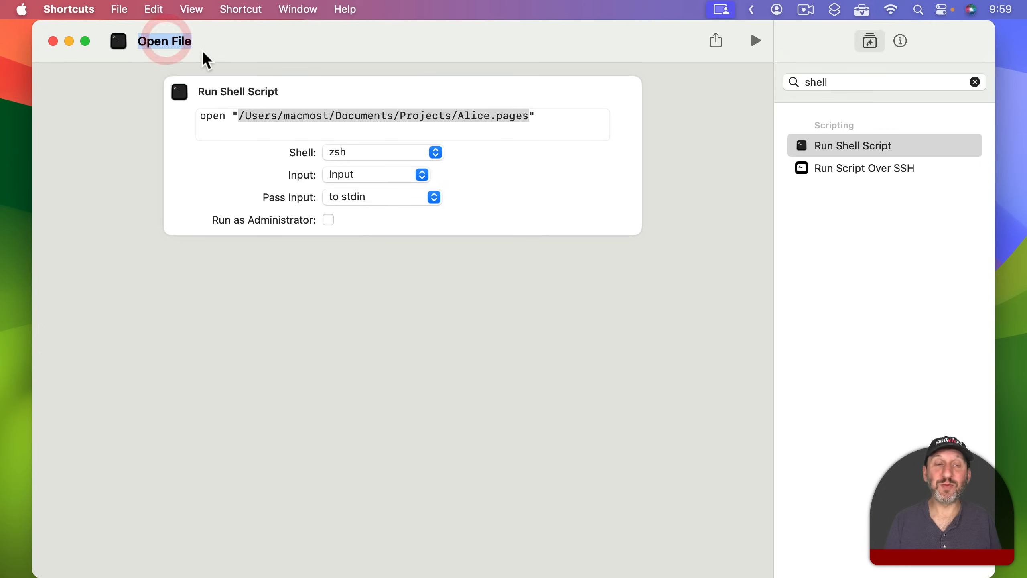
click(171, 41)
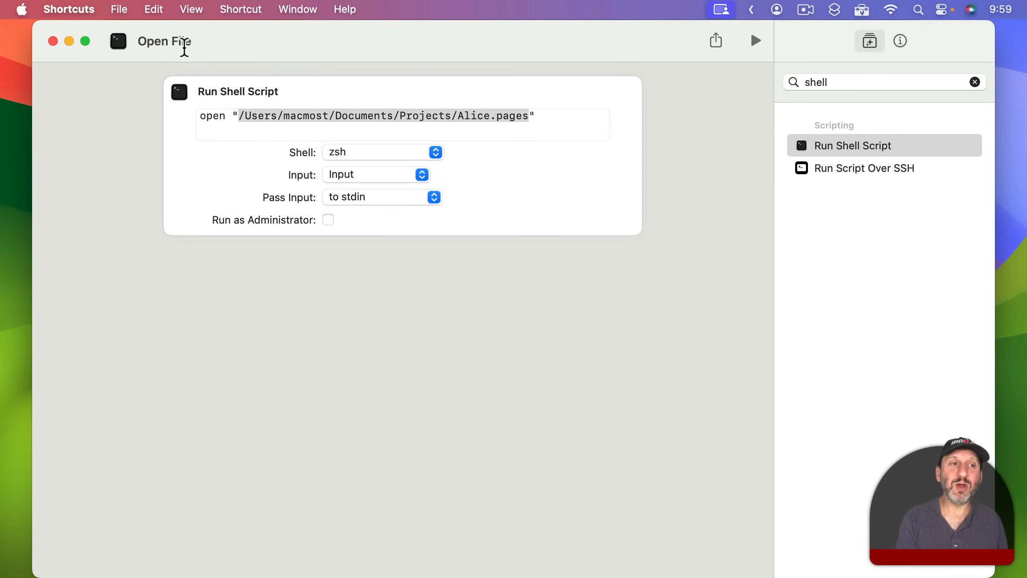
key(BackSpace)
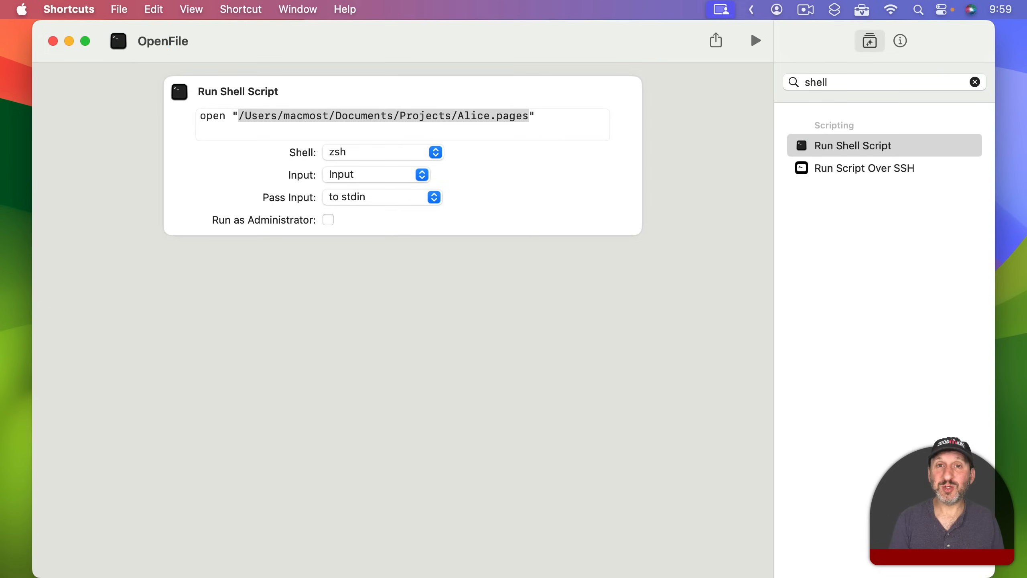
key(super+a)
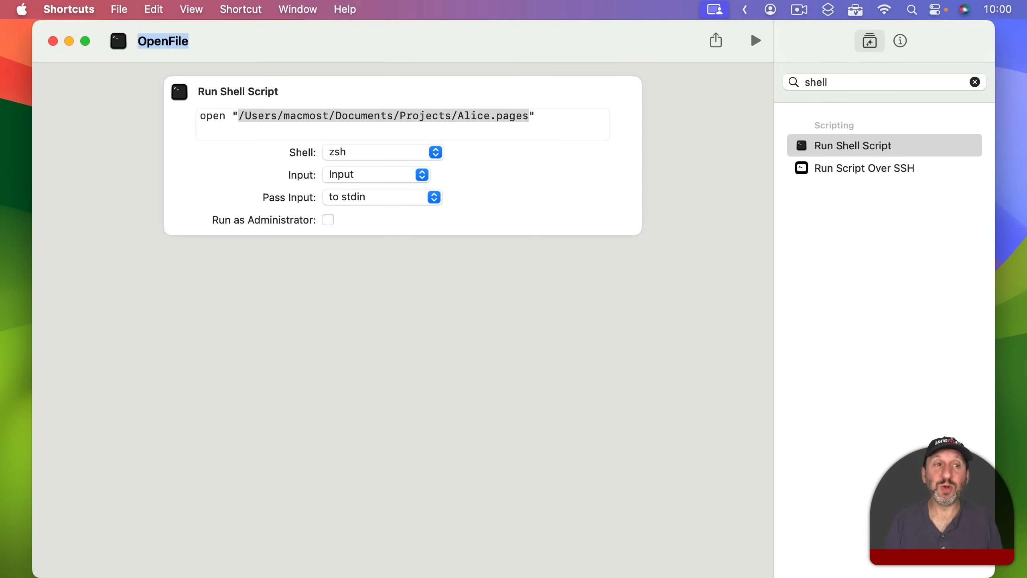
key(super+q)
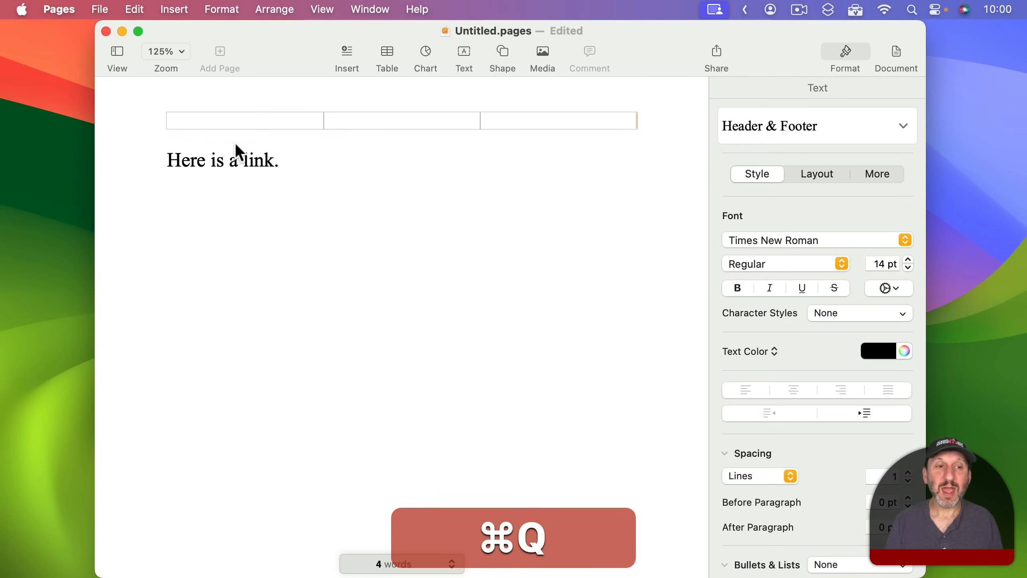
Add a webpage link to the word "link" in the Pages document
double_click(259, 160)
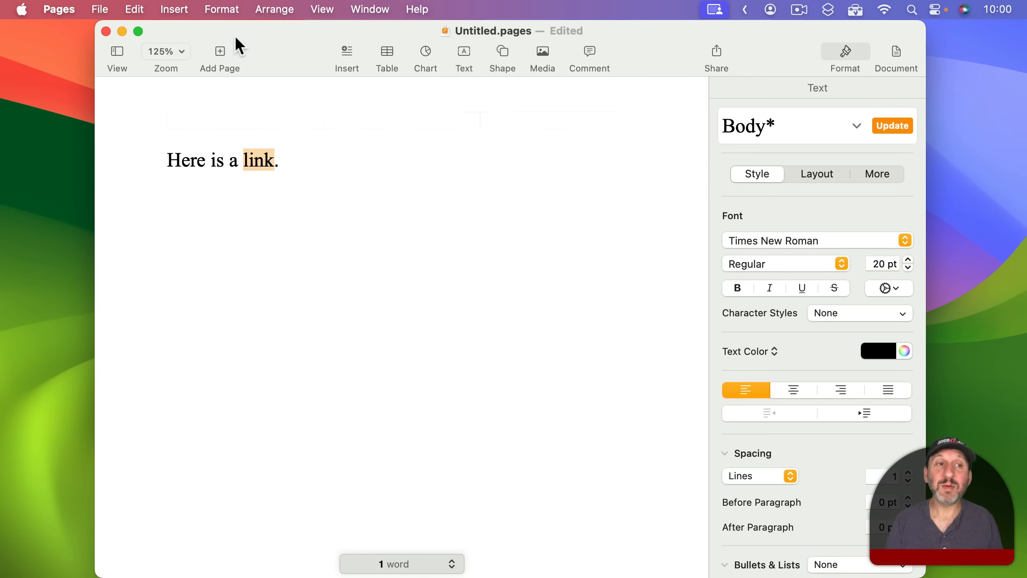
click(222, 9)
mouse_move(268, 245)
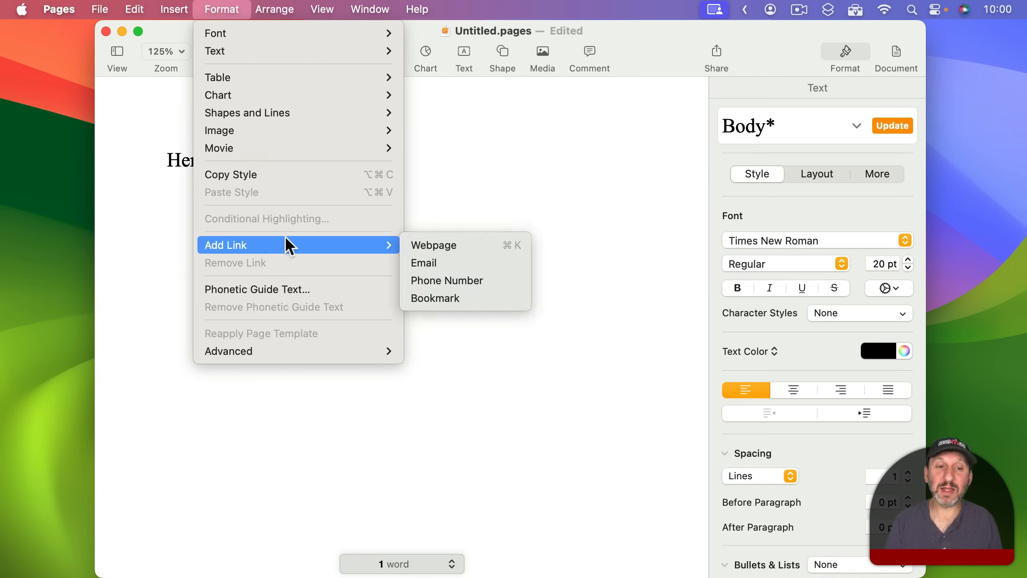
click(422, 244)
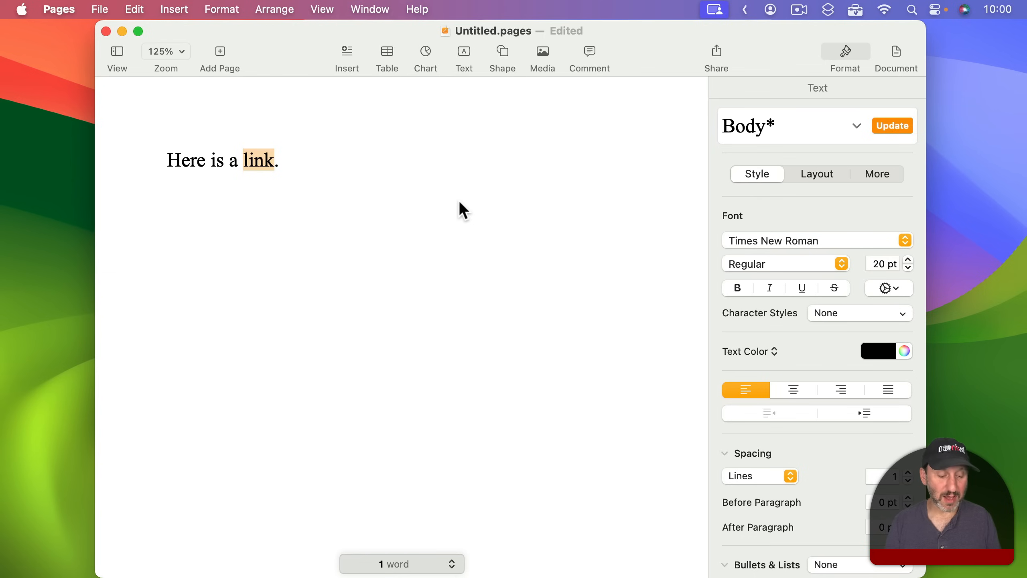
key(super+k)
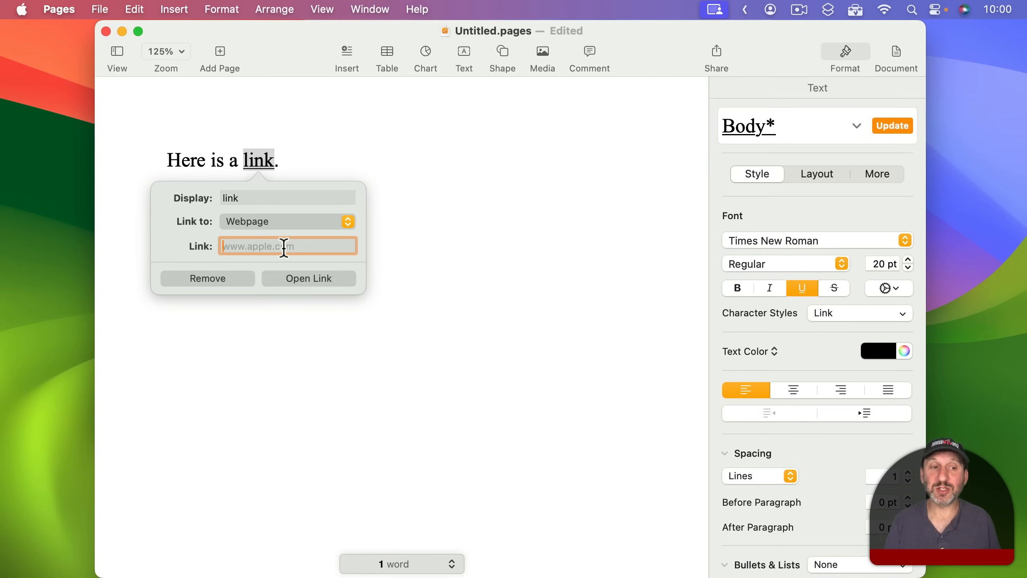
Set the link's address to shortcuts://run-shortcut?name=OpenFile and close the link settings
key(BackSpace)
text(shortcuts)
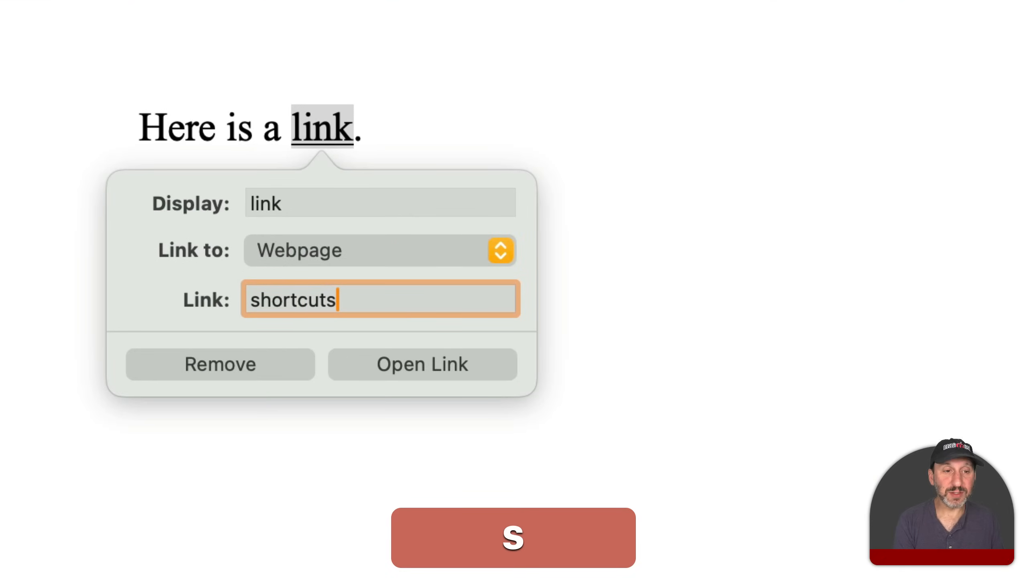
text(://run)
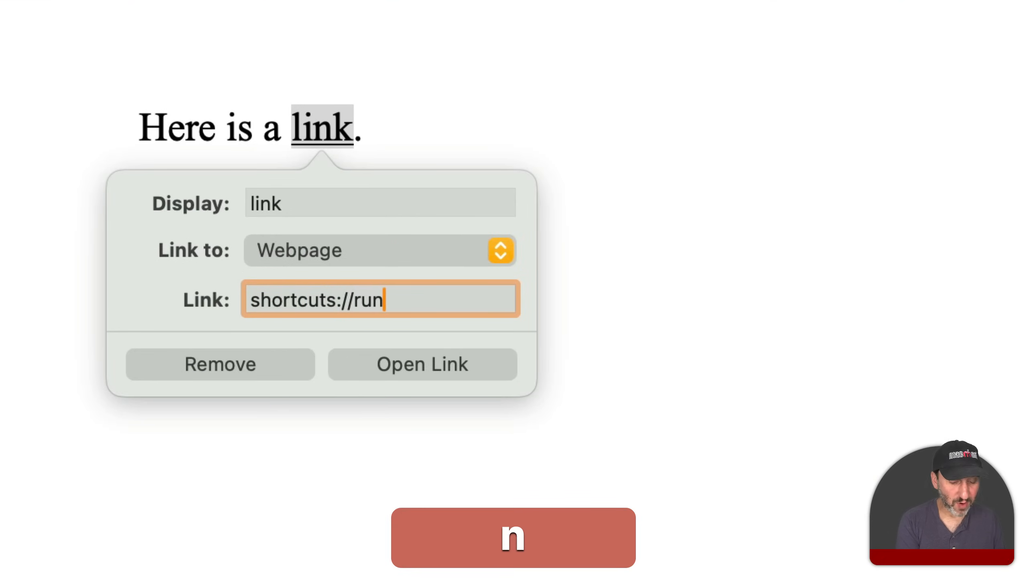
text(-shortcut)
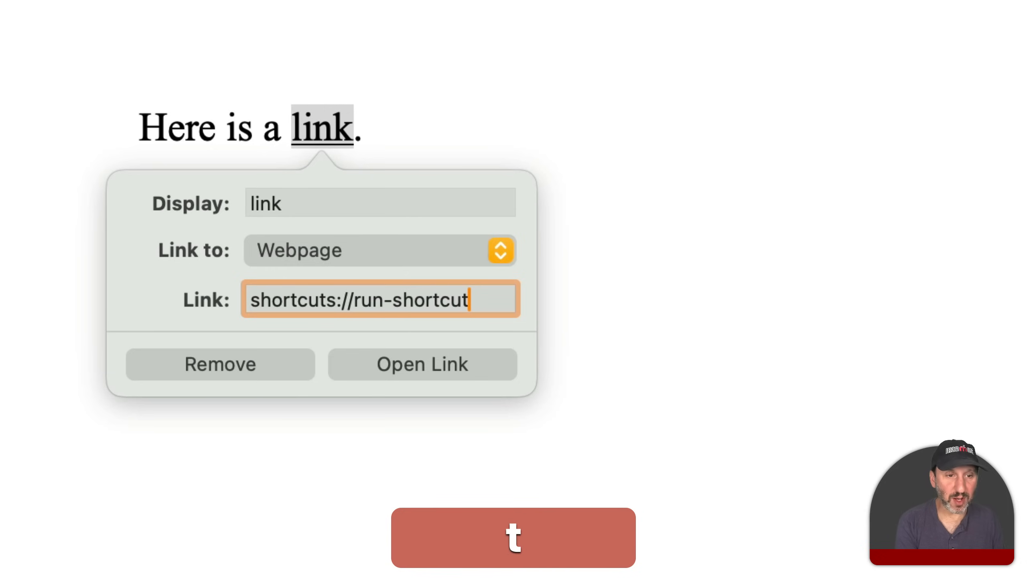
text(?)
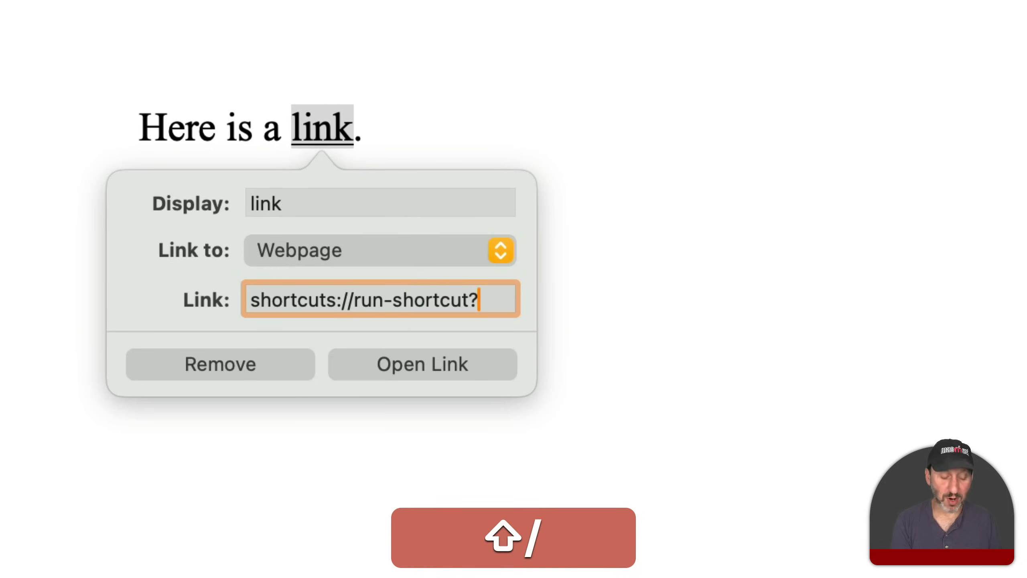
text(name=)
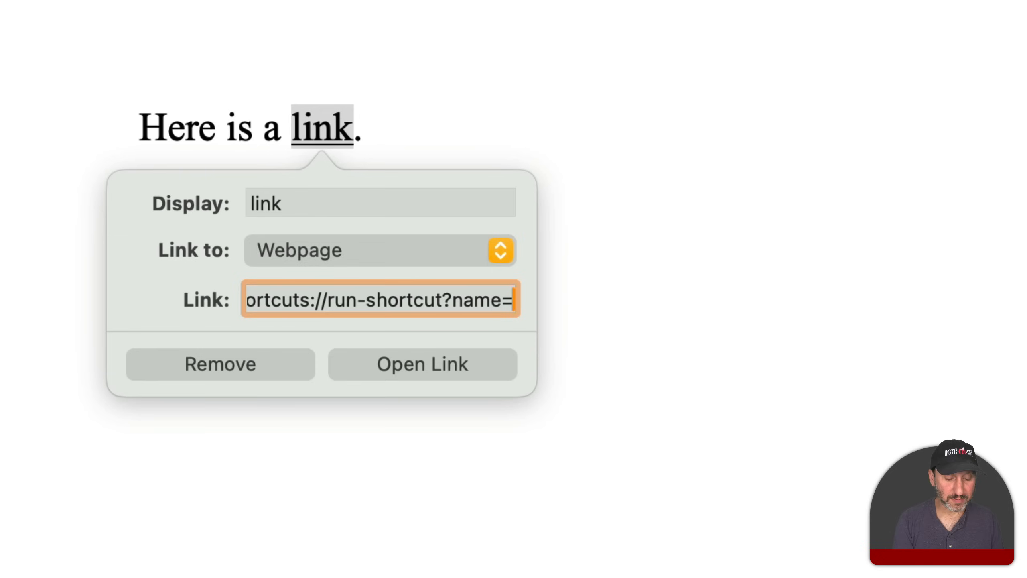
text(OpenFile)
click(606, 443)
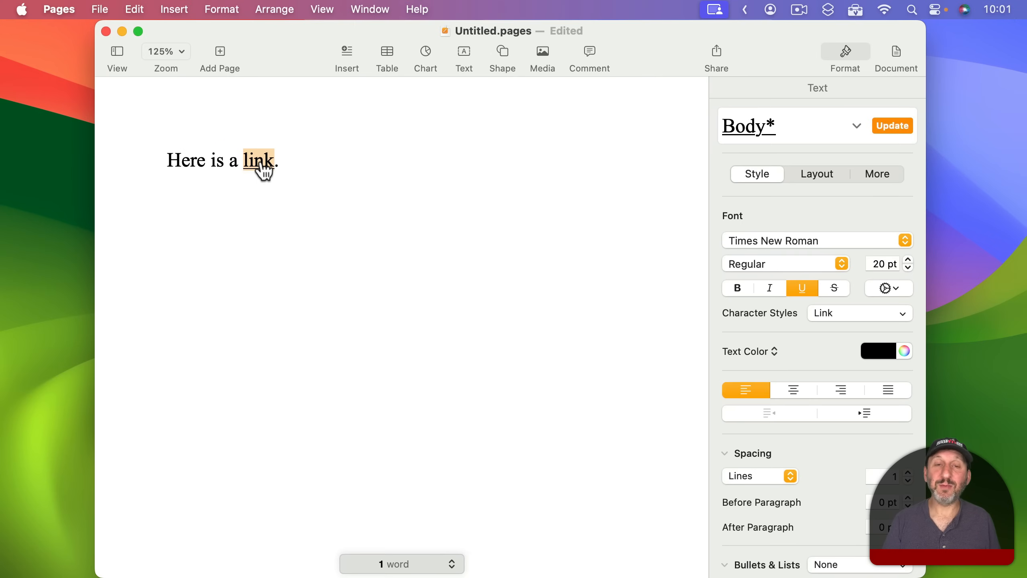
Test the new link by opening it from the word "link" in the document
click(276, 164)
click(340, 251)
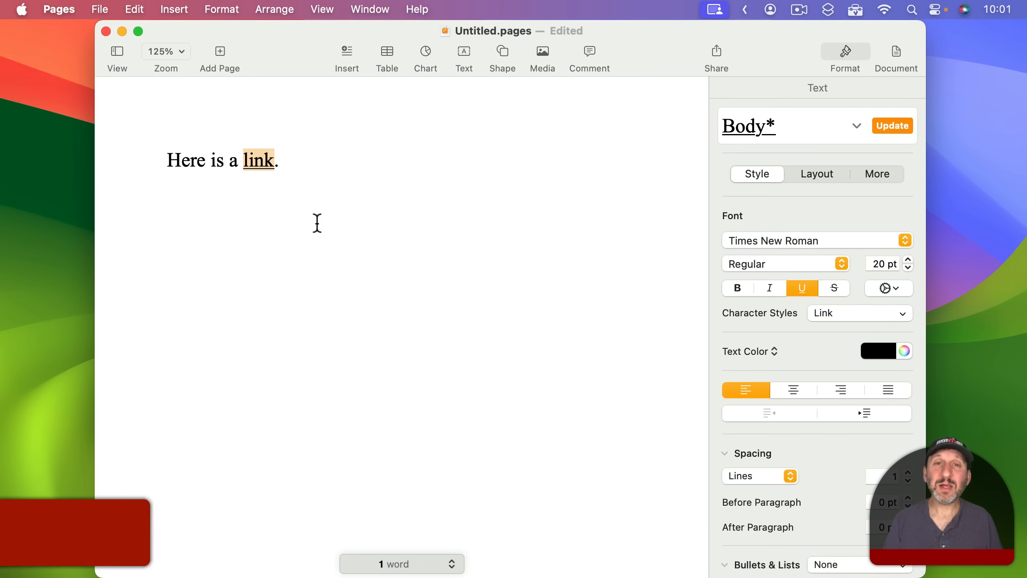
click(318, 223)
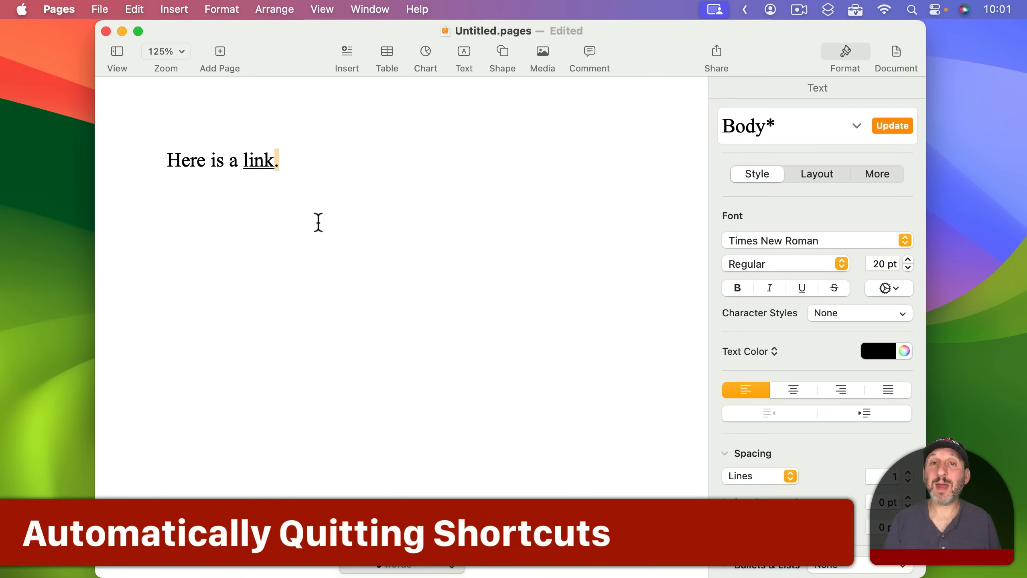
click(257, 165)
click(321, 239)
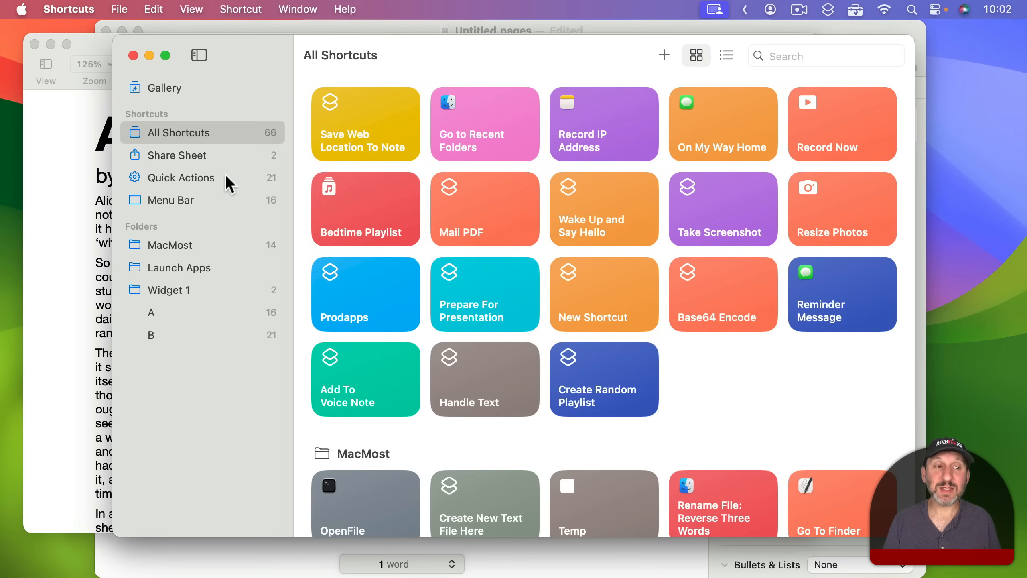
Open the OpenFile shortcut from the MacMost folder in Shortcuts for editing
click(186, 247)
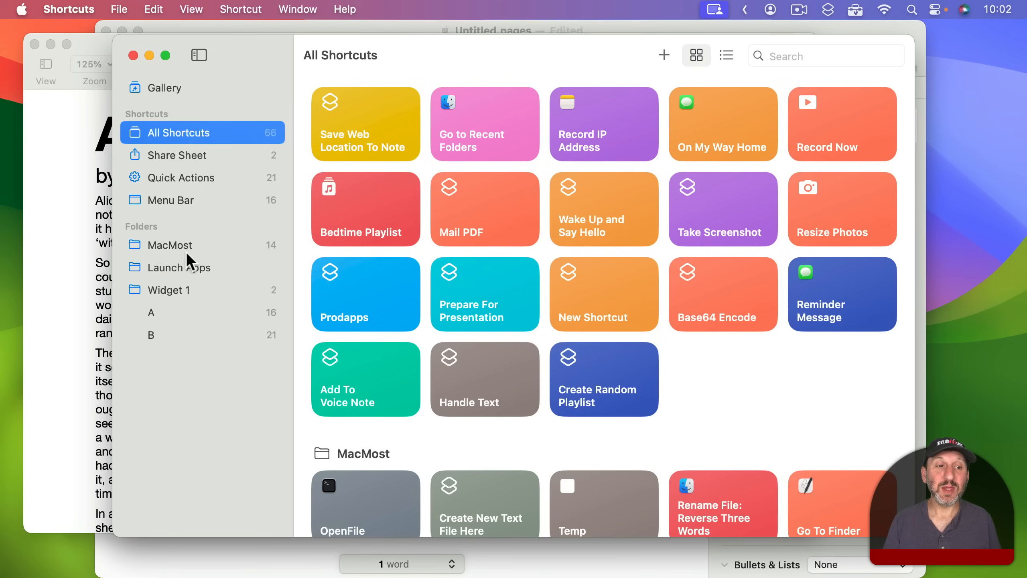
click(387, 138)
double_click(387, 137)
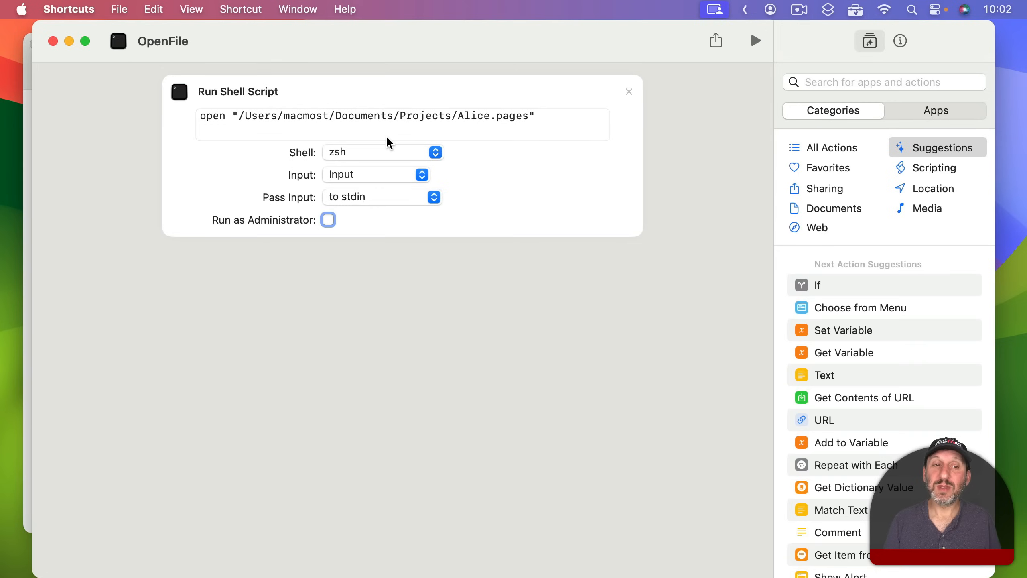
Add a Quit App action after the shell script and choose Shortcuts as the app to quit
click(889, 81)
text(quit)
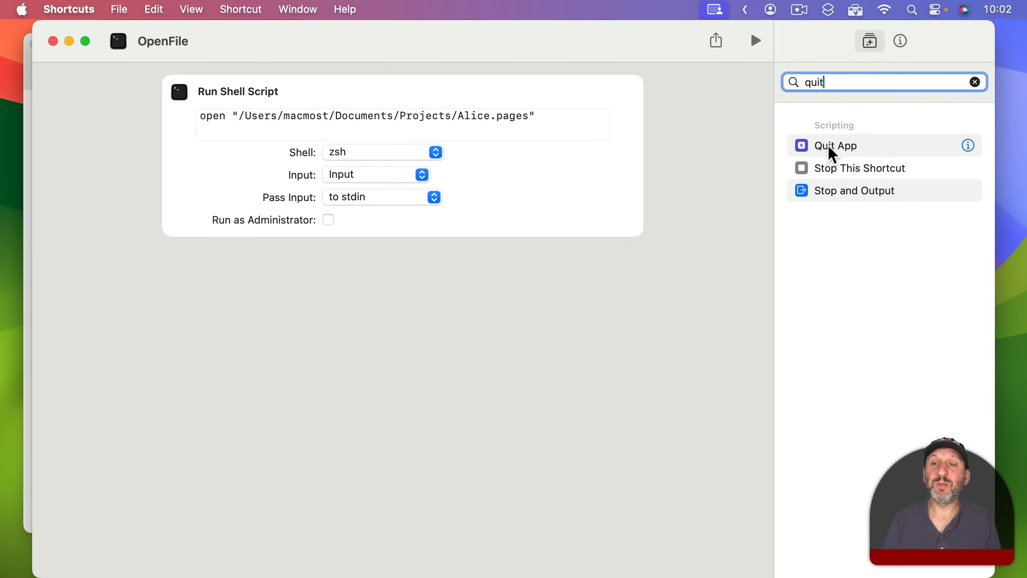
double_click(832, 153)
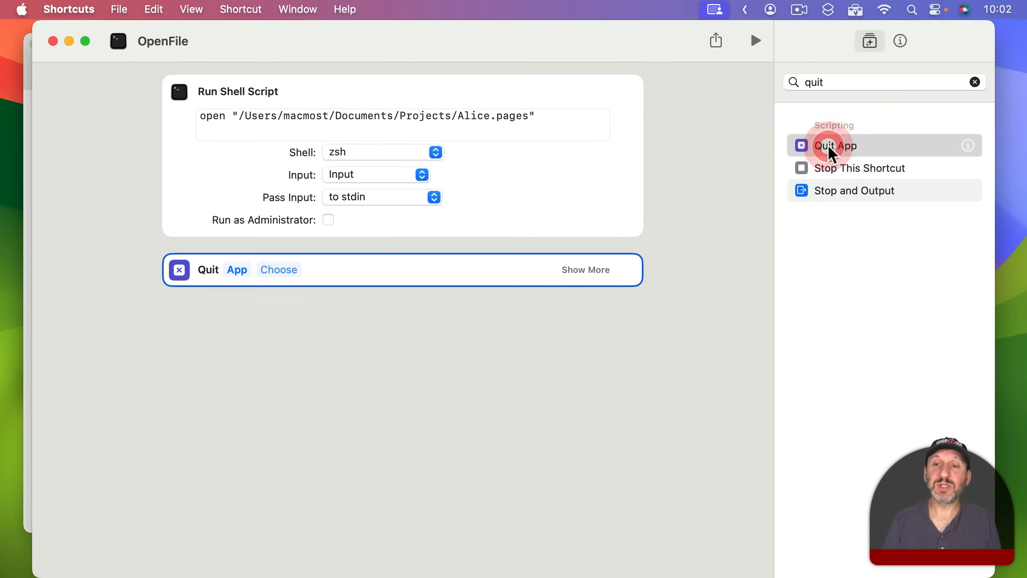
click(280, 272)
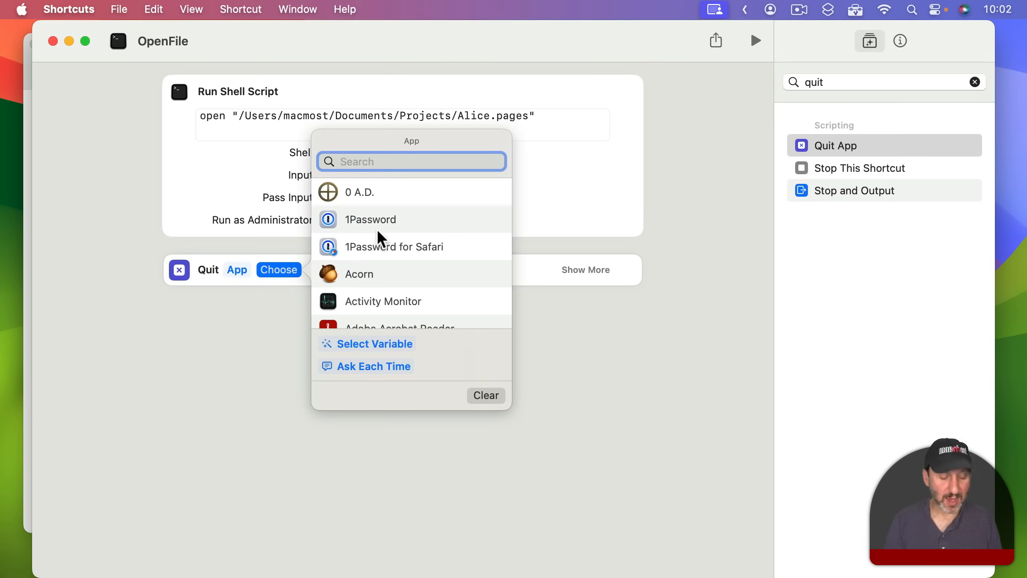
text(short)
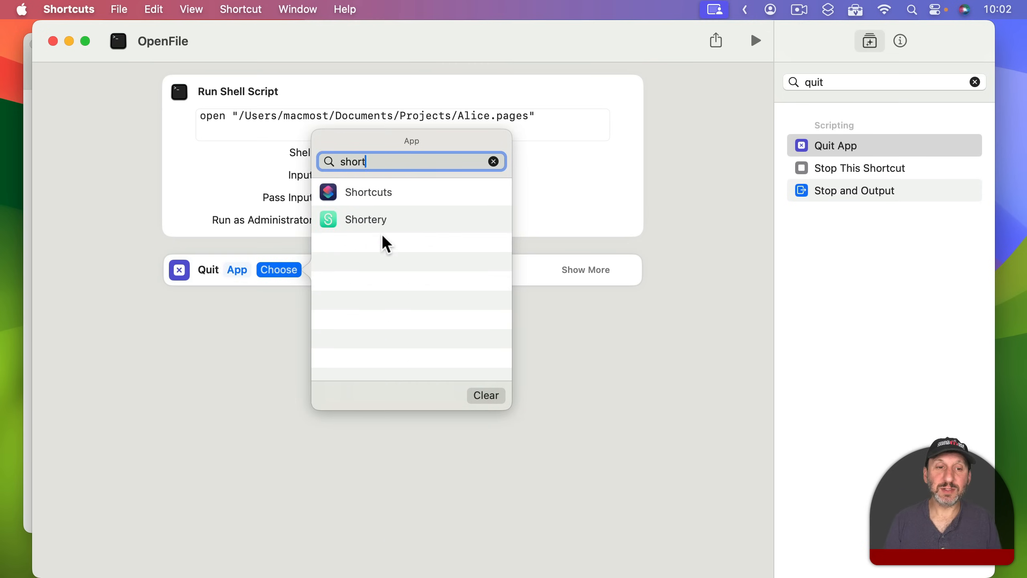
click(368, 192)
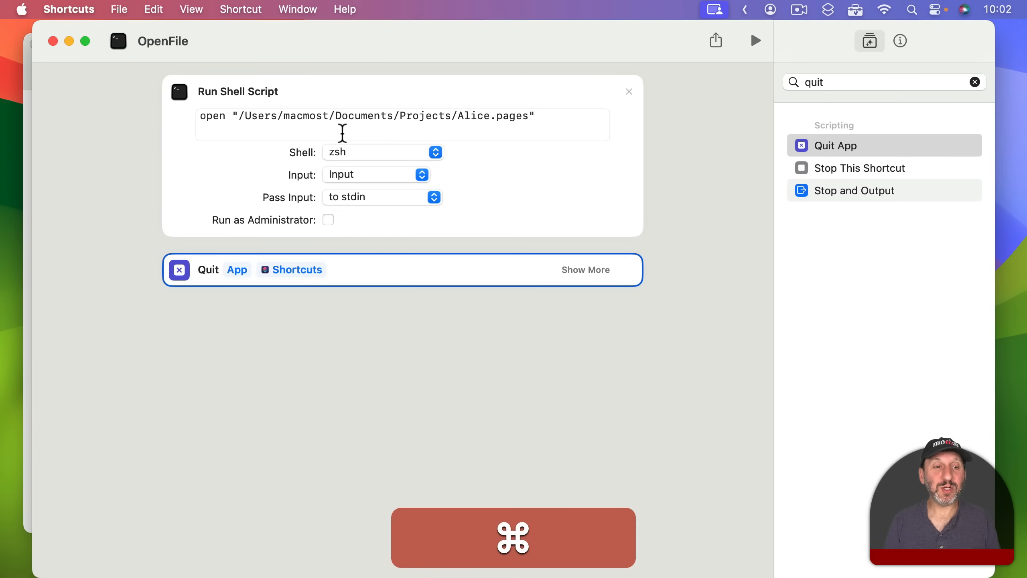
Quit Shortcuts, close the Alice document, and test the link in the Pages document again
key(super+q)
click(36, 45)
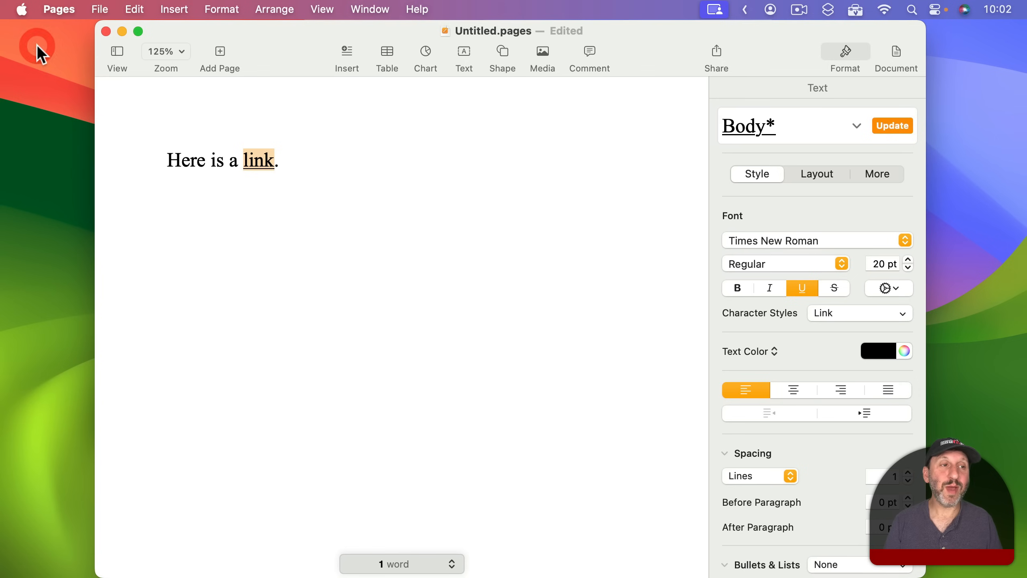
click(262, 170)
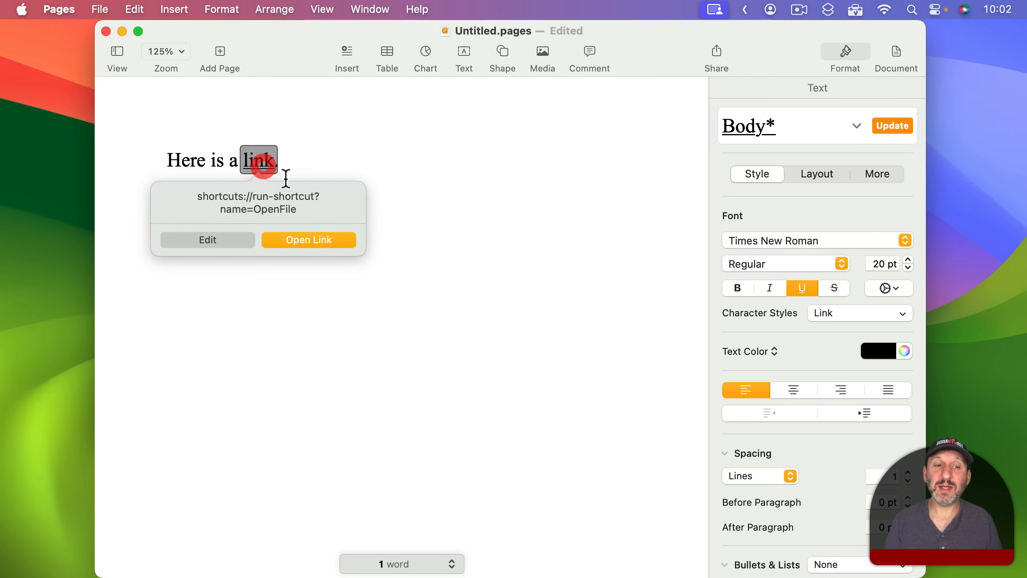
click(322, 238)
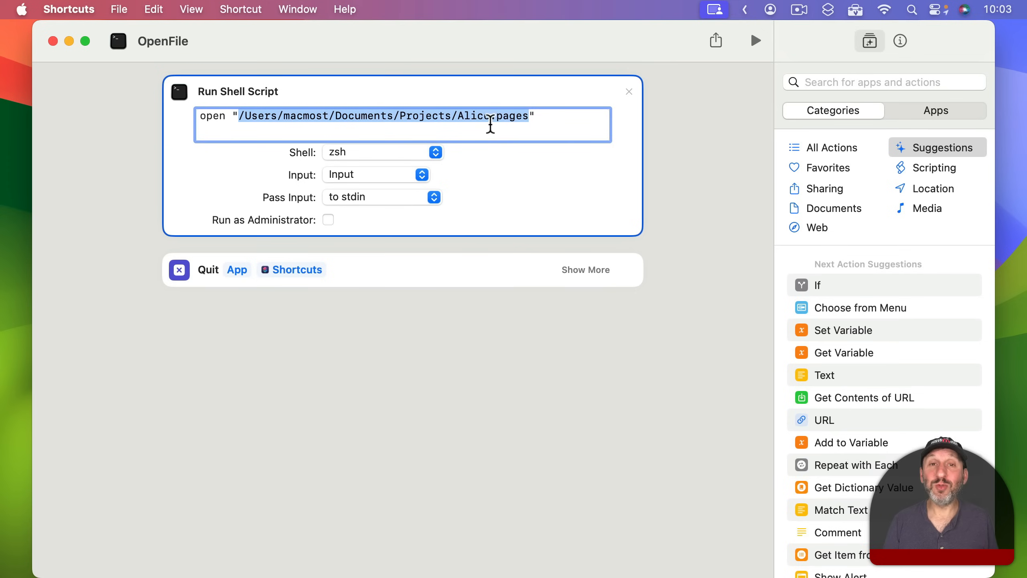
Replace the file path between the quotes of the OpenFile shortcut's open command with the Shortcut Input variable
double_click(485, 117)
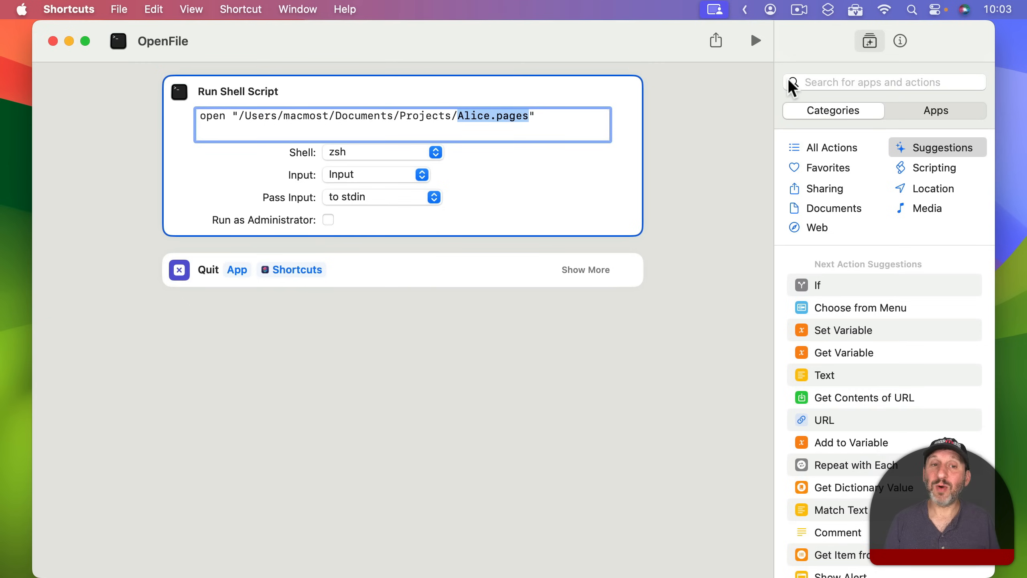
drag(240, 117, 532, 116)
key(BackSpace)
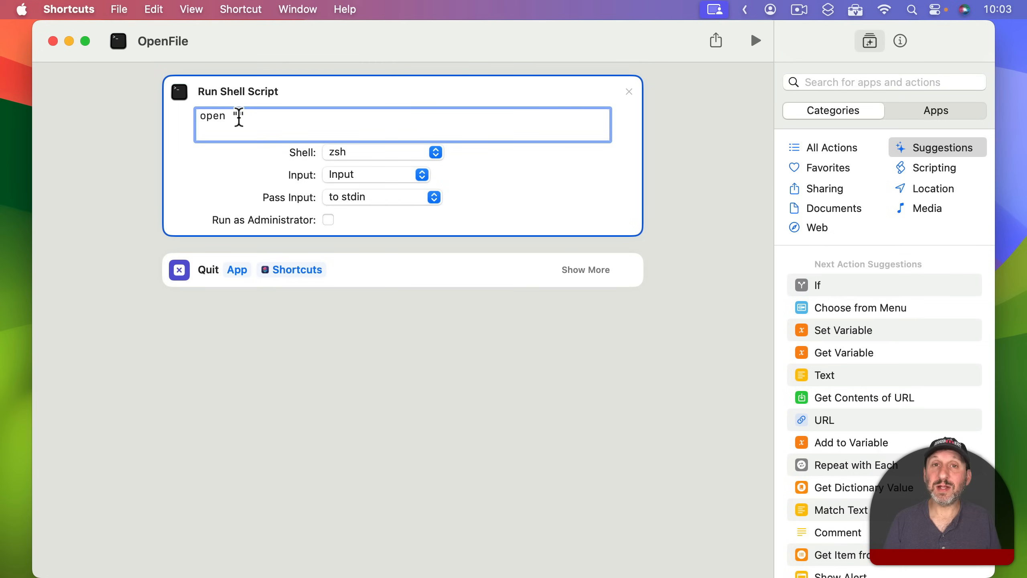
right_click(239, 117)
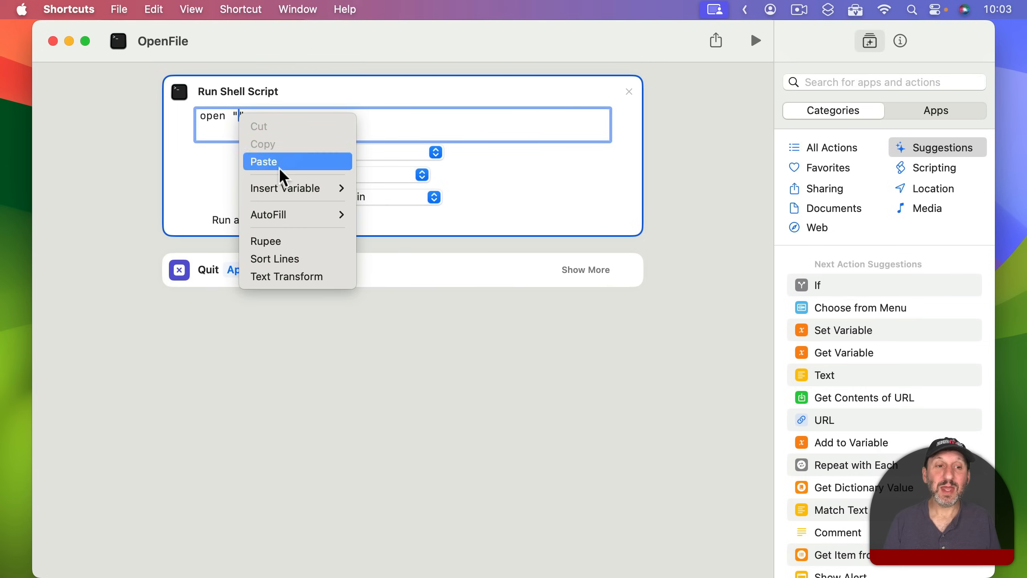
mouse_move(285, 197)
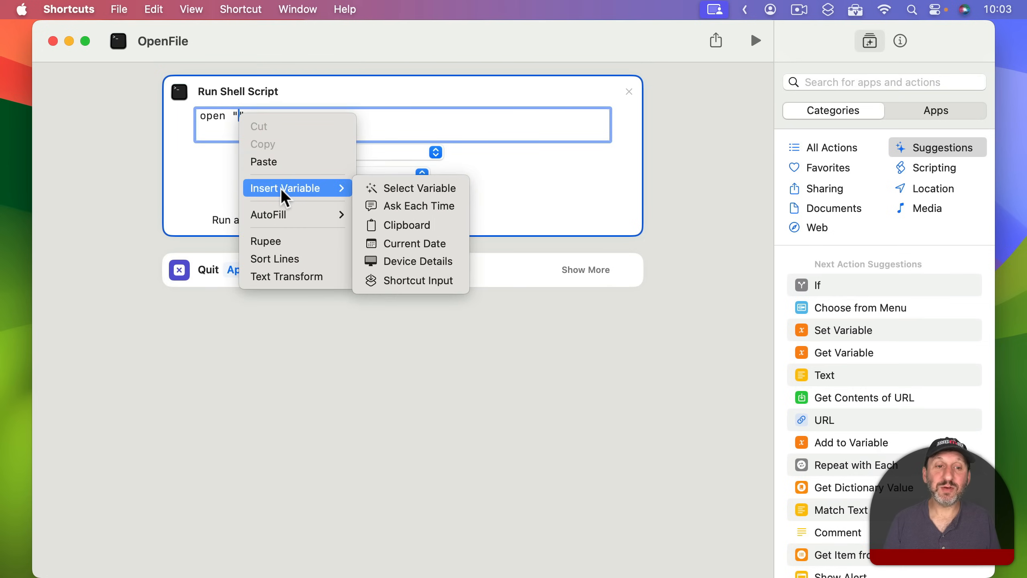
click(401, 282)
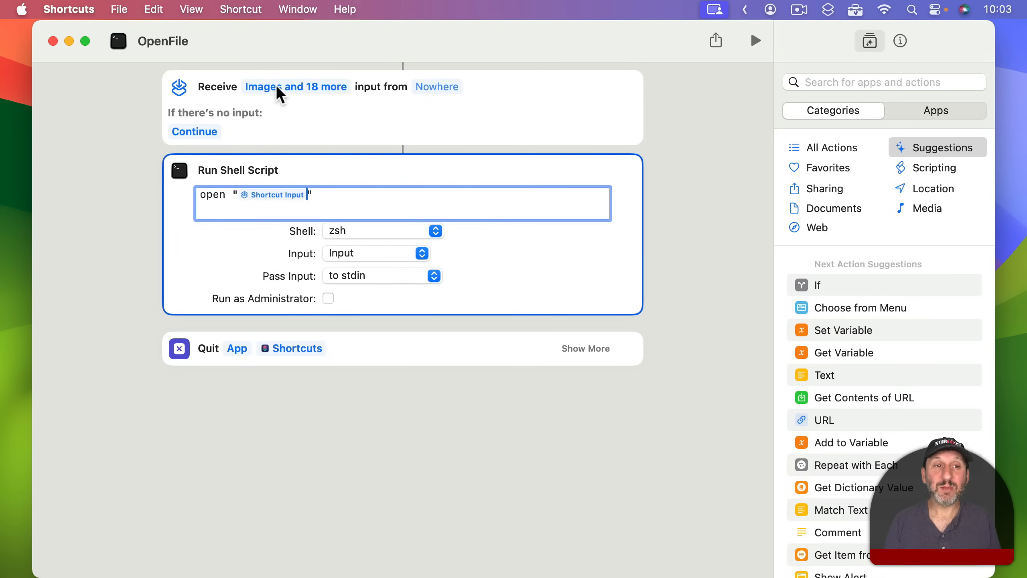
Restrict the shortcut's received input to Text only and set its no-input behaviour to Stop and Respond
click(292, 88)
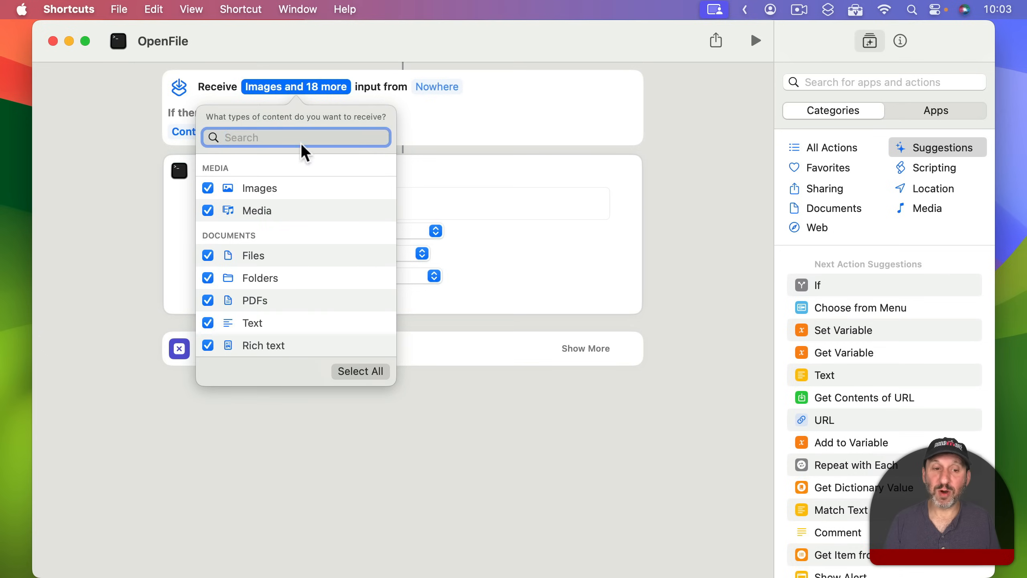
click(360, 373)
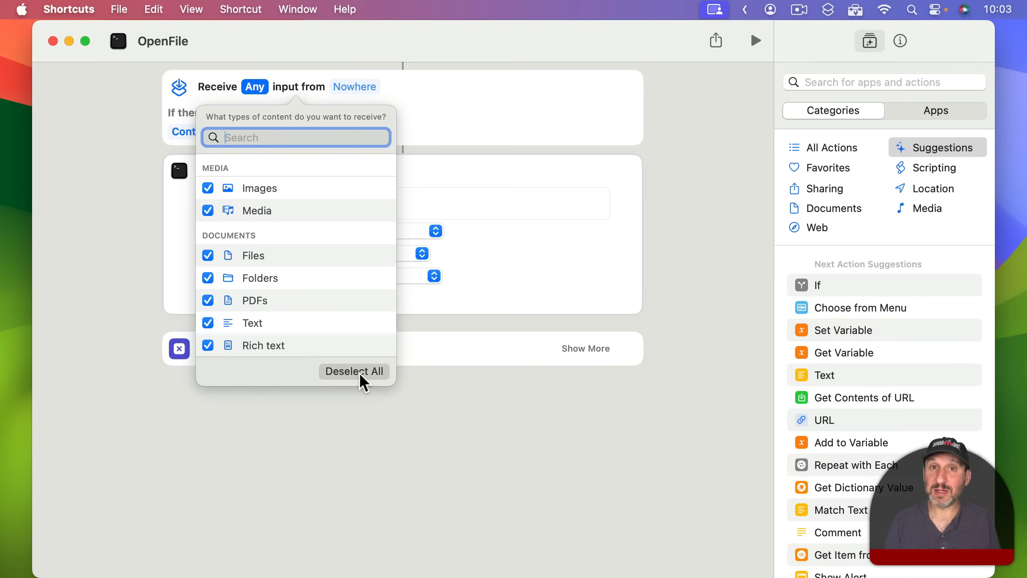
click(360, 377)
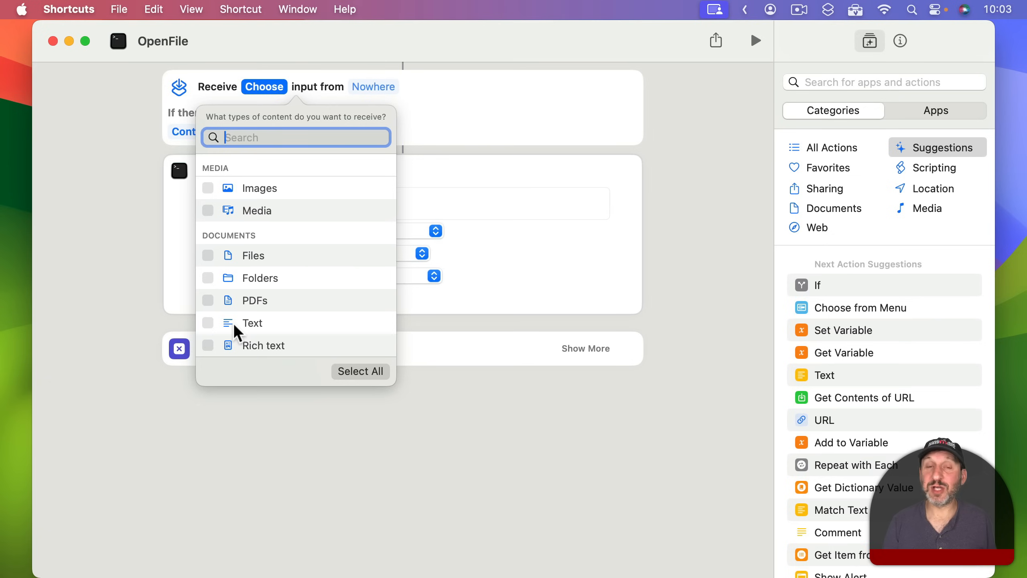
click(208, 324)
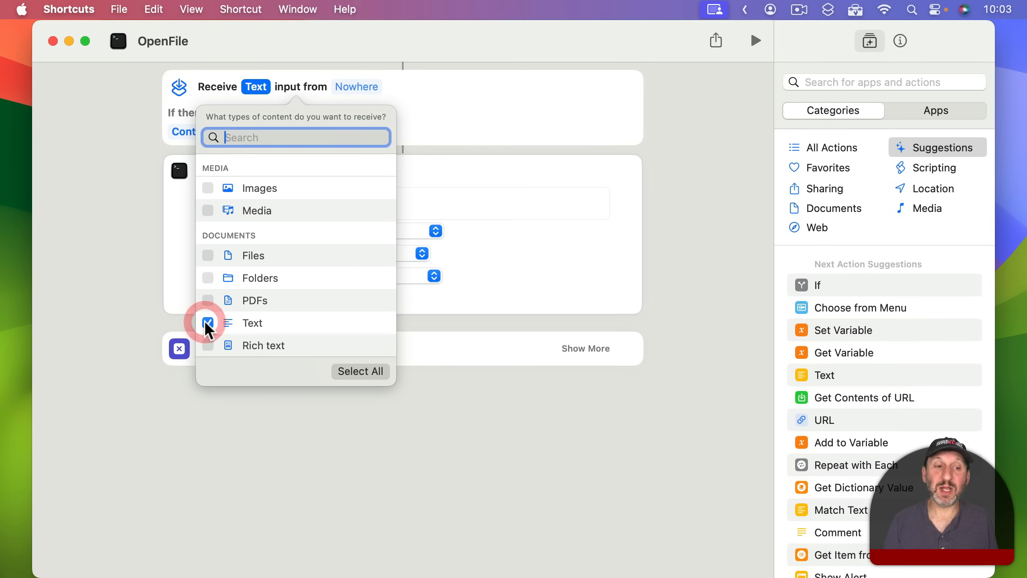
click(482, 130)
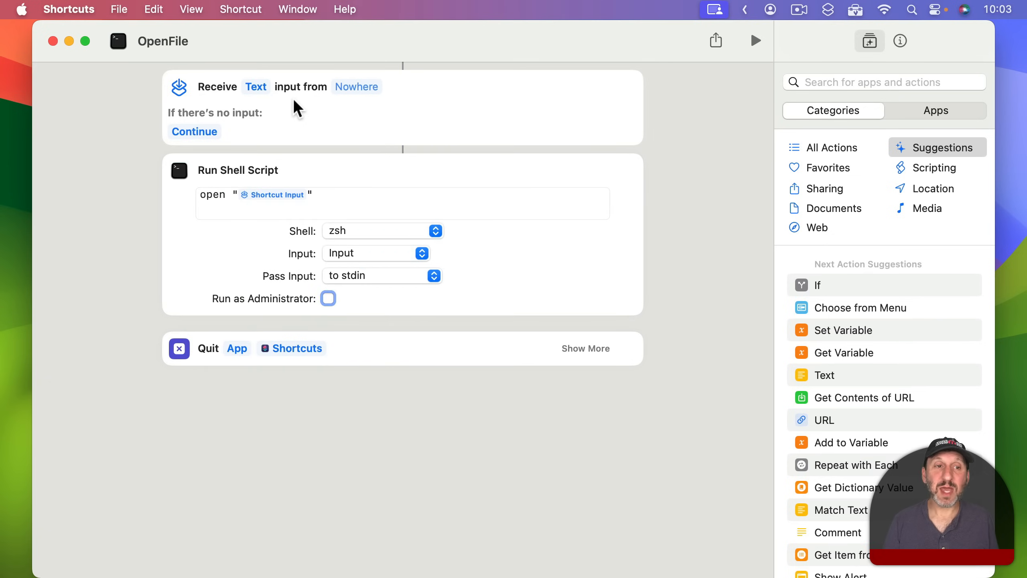
click(205, 132)
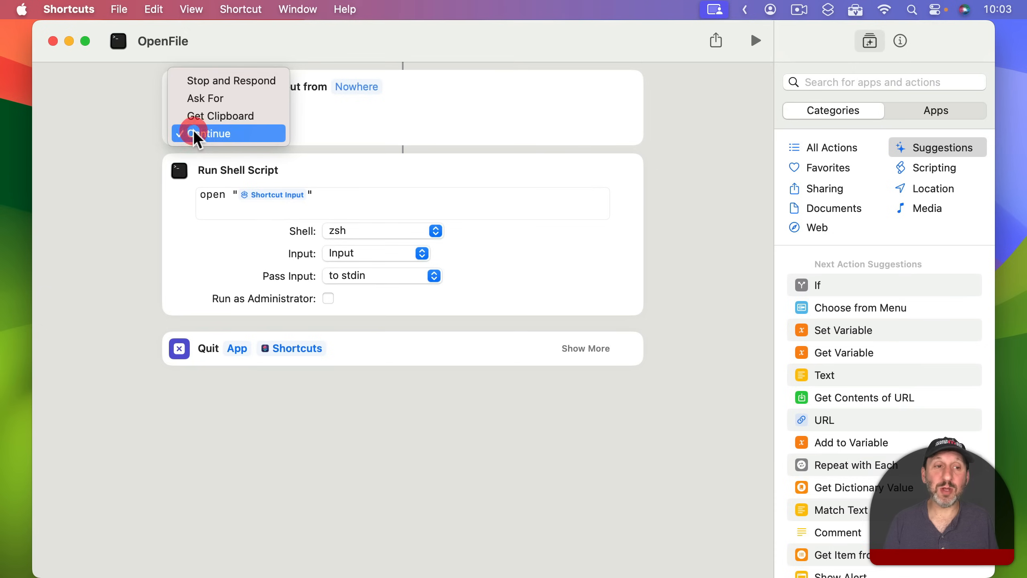
click(227, 81)
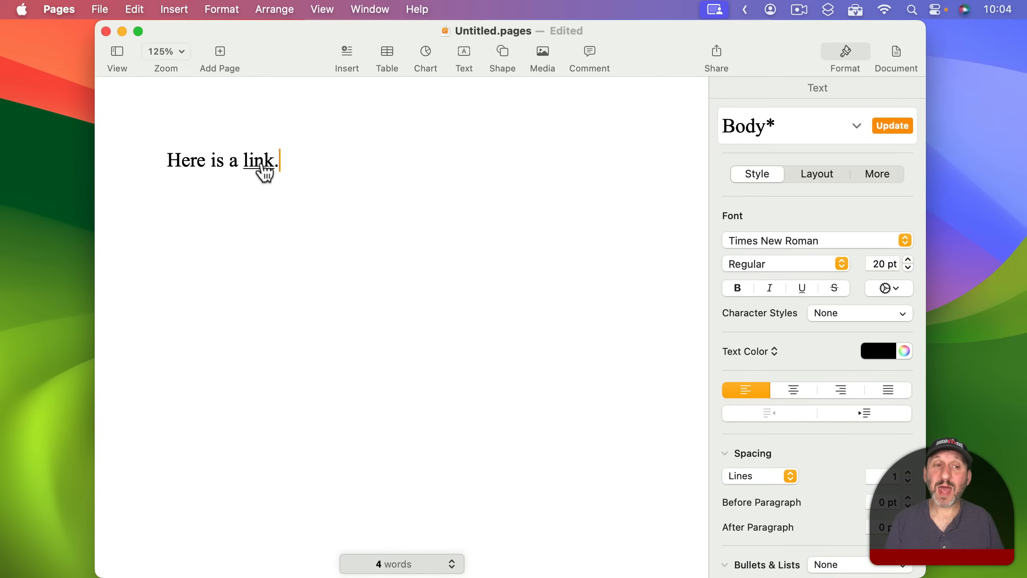
Extend the link's OpenFile shortcut URL with &input=text&text=/Users/macmost/Documents/Projects/Alice.pages
double_click(261, 163)
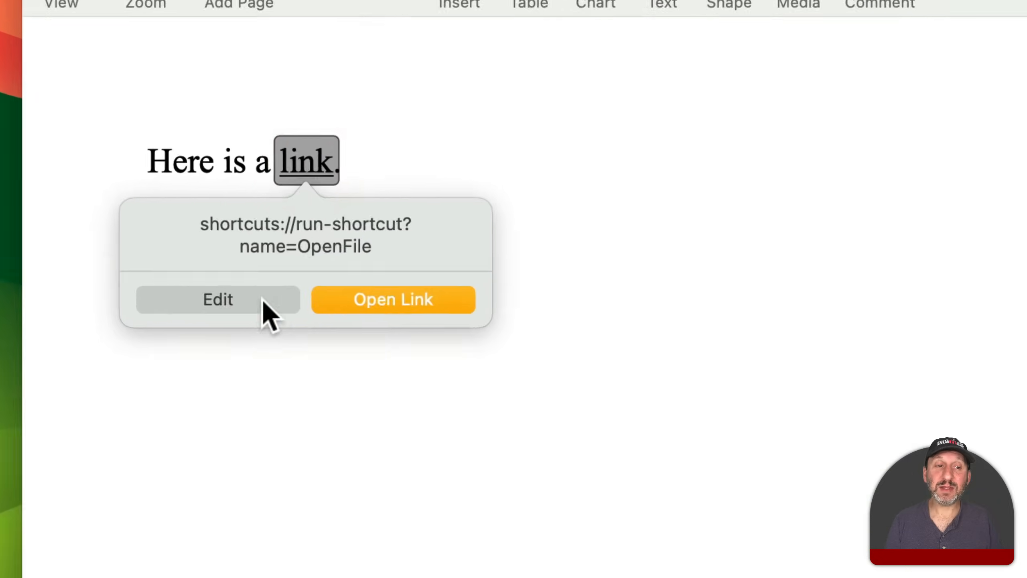
click(238, 245)
drag(427, 333, 566, 332)
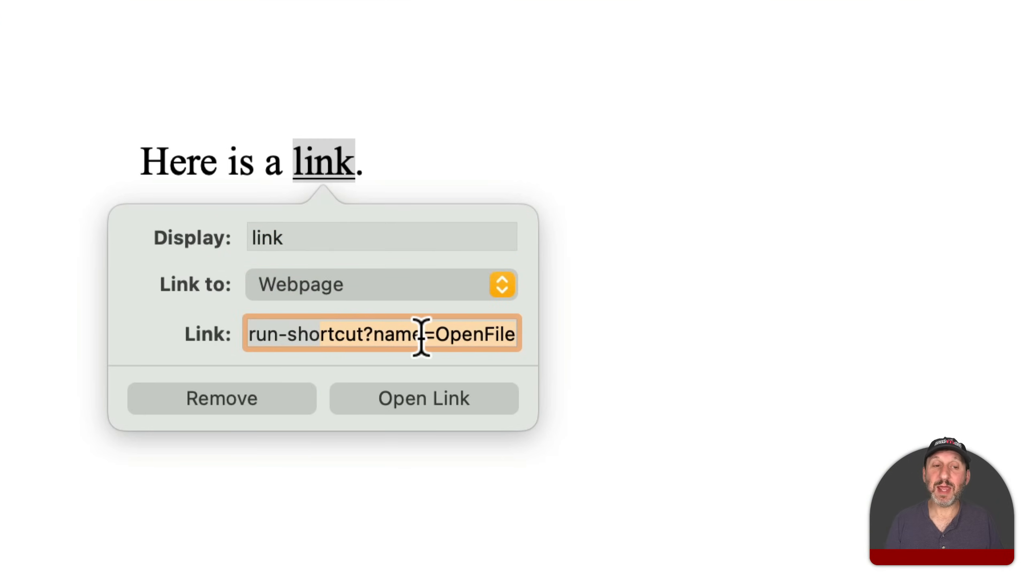
key(Right)
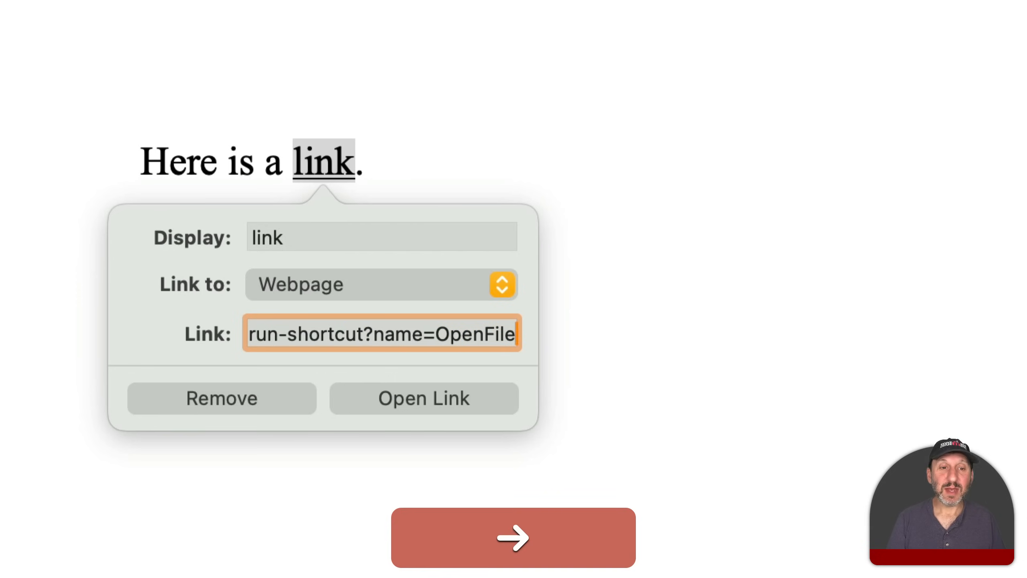
text(&)
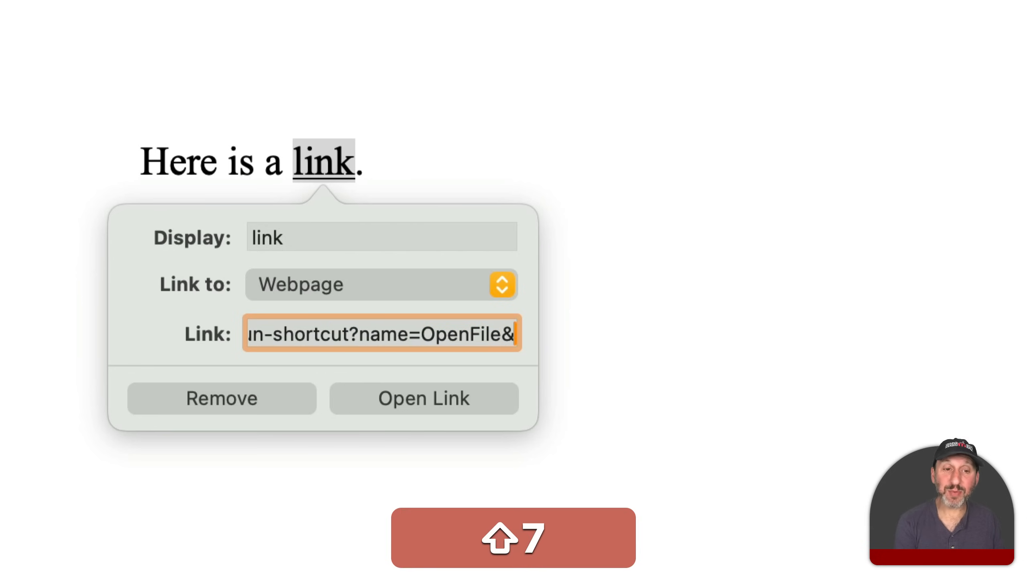
text(input)
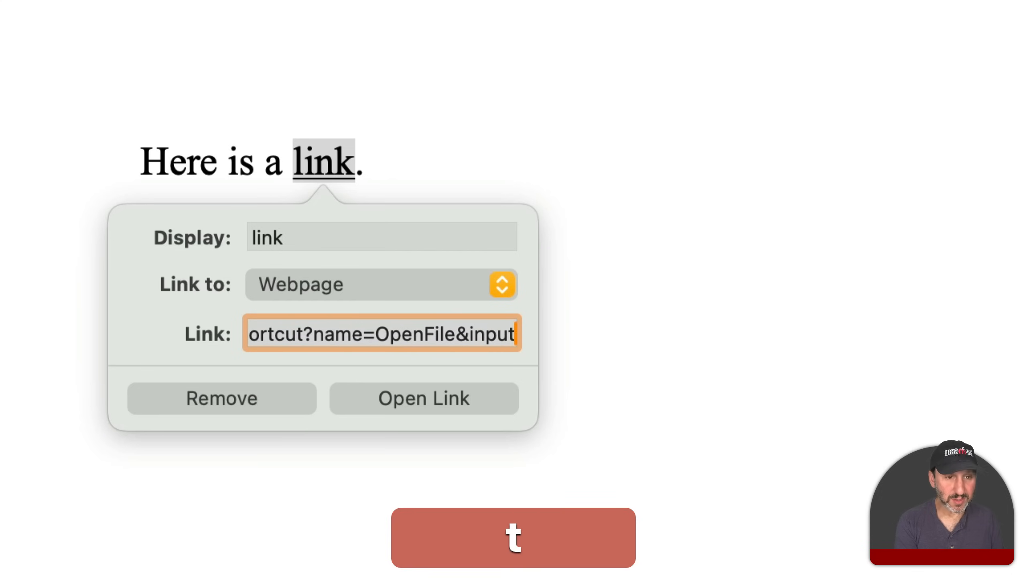
text(=text)
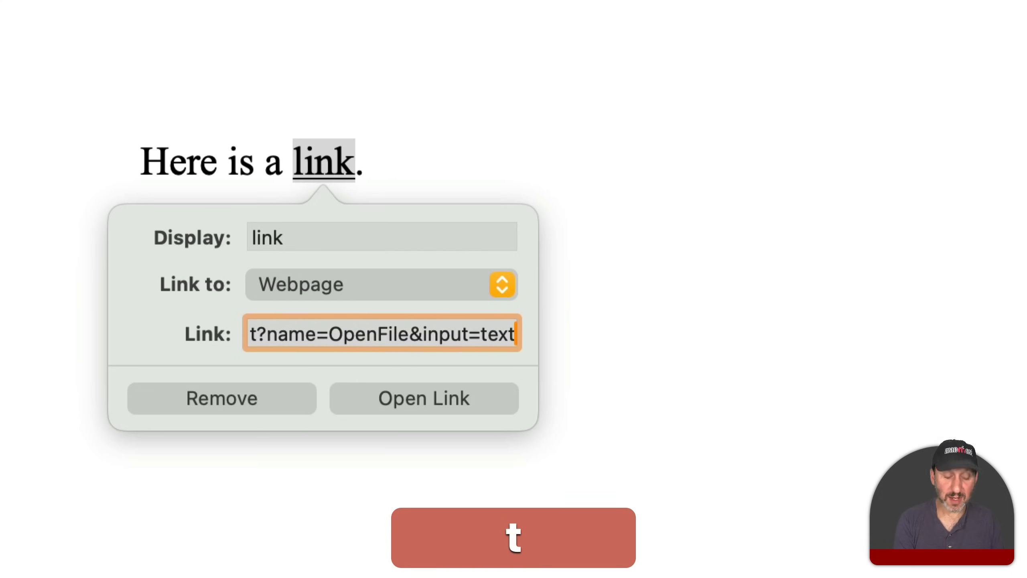
text(&)
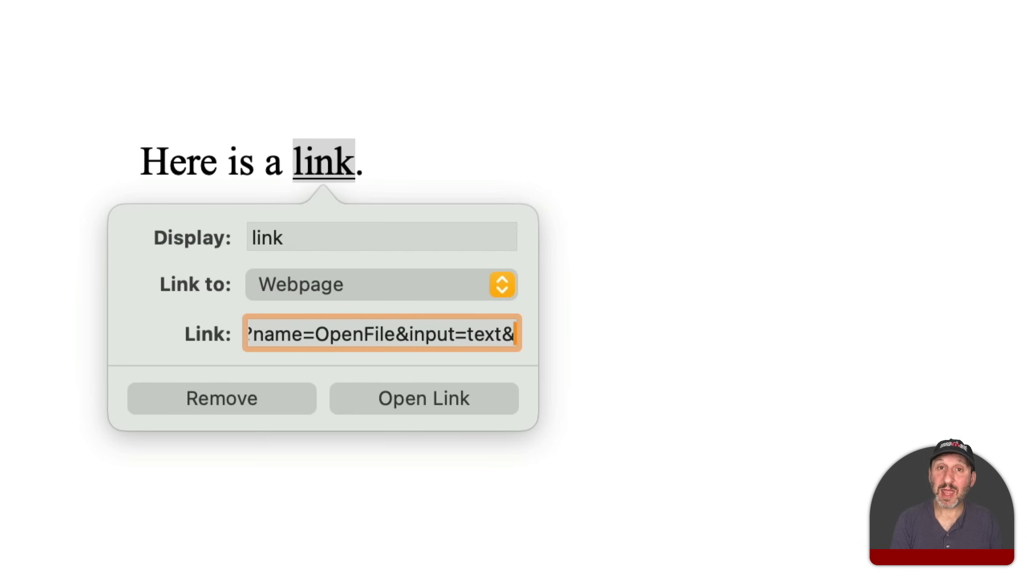
text(text)
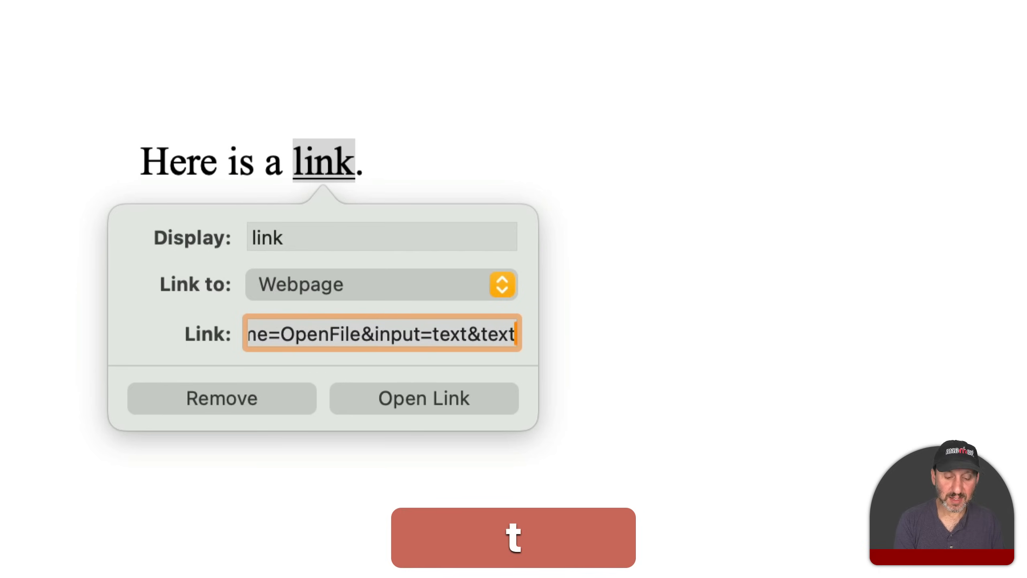
text(=)
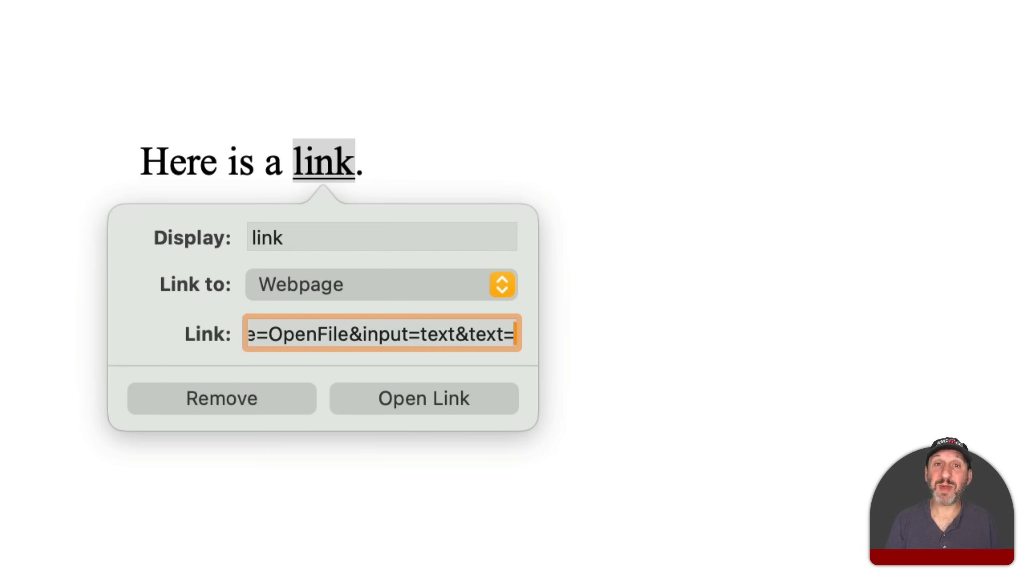
text(/Users/macmost/Documents/Projects/Alice.pages)
key(Return)
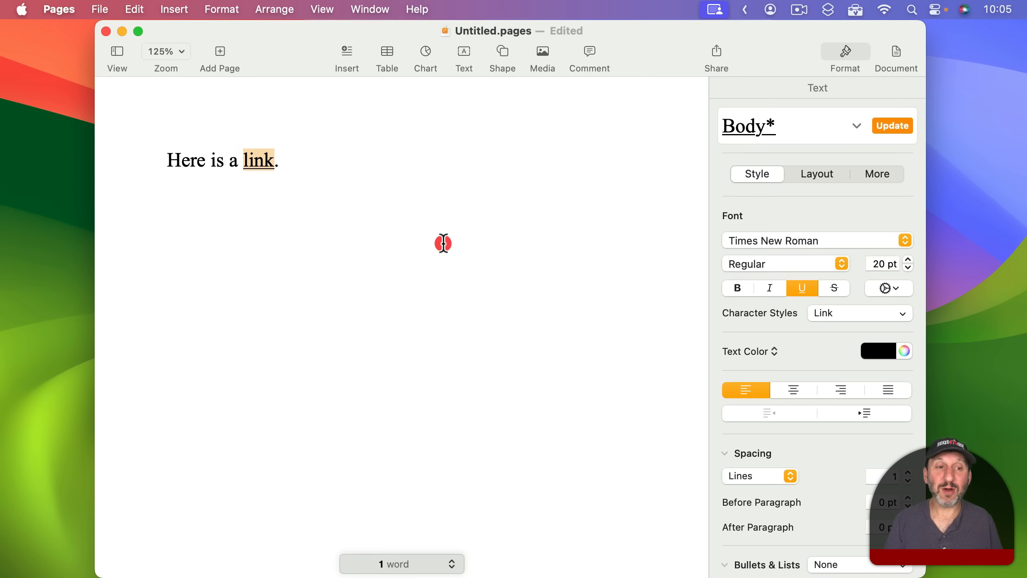
Test the edited link in the Pages document, then close Alice.pages
click(323, 162)
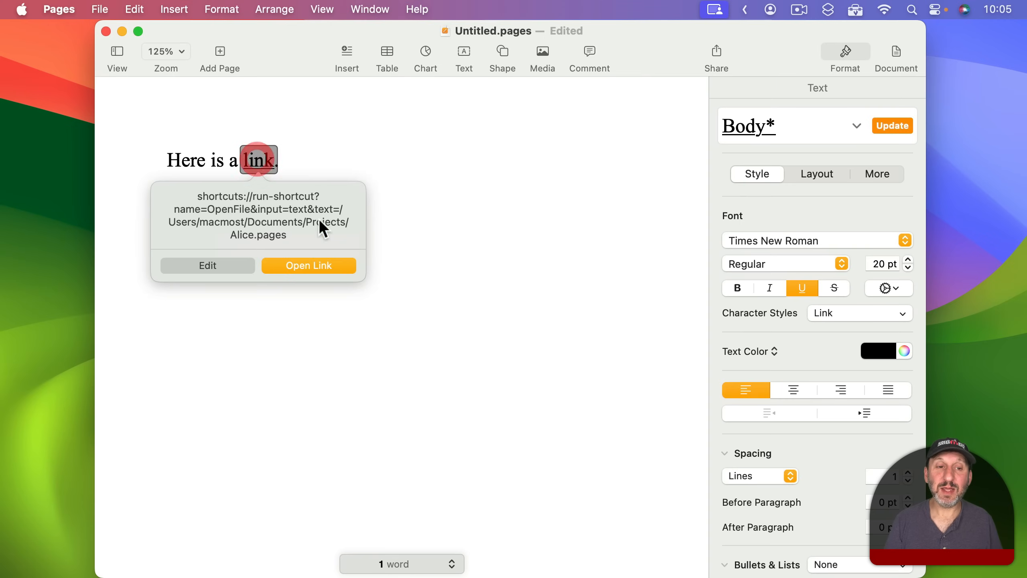
click(319, 267)
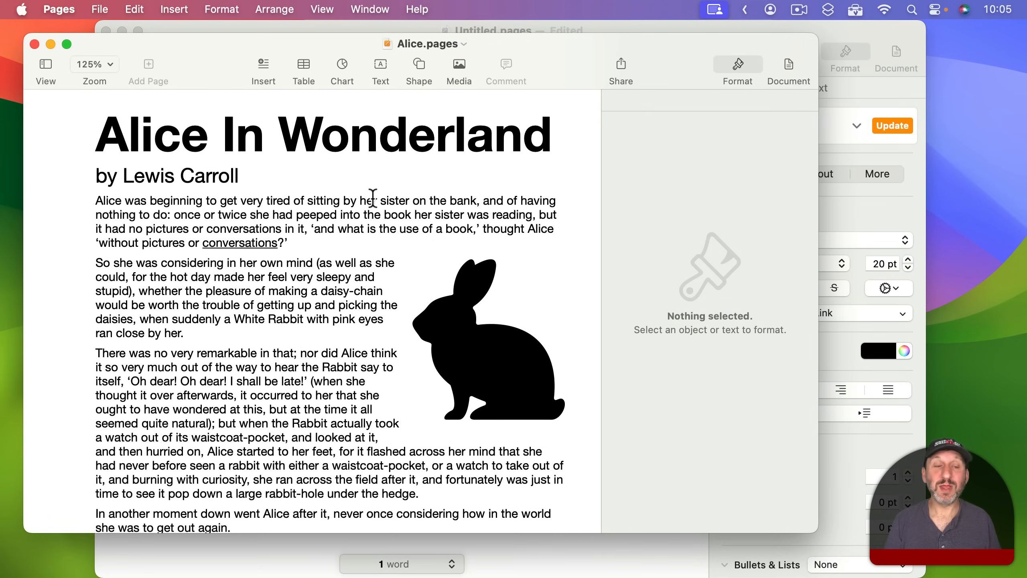
key(super+w)
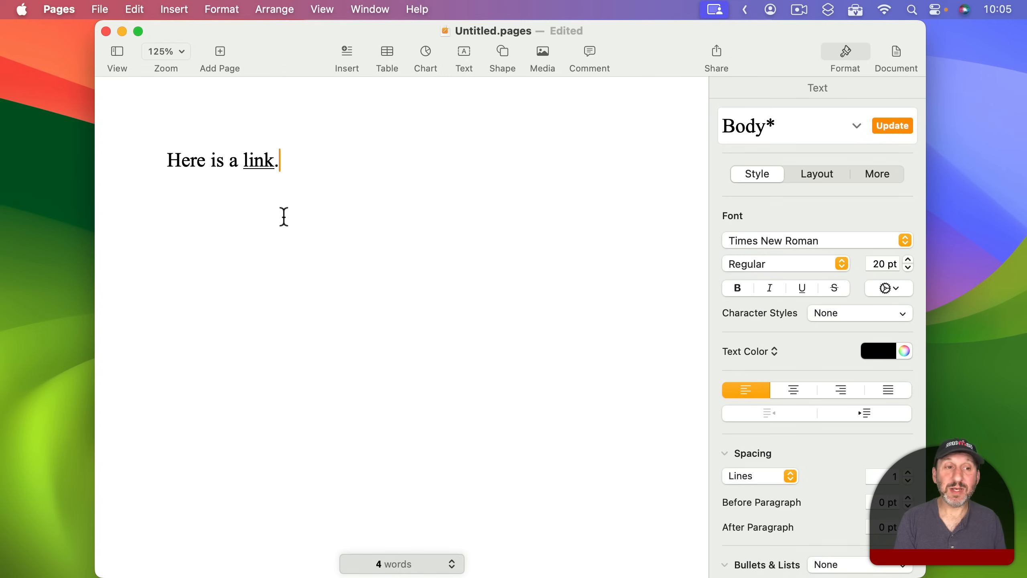
Add a second line reading "Another link." below the first and select its word "link"
key(Return)
text(Another link.)
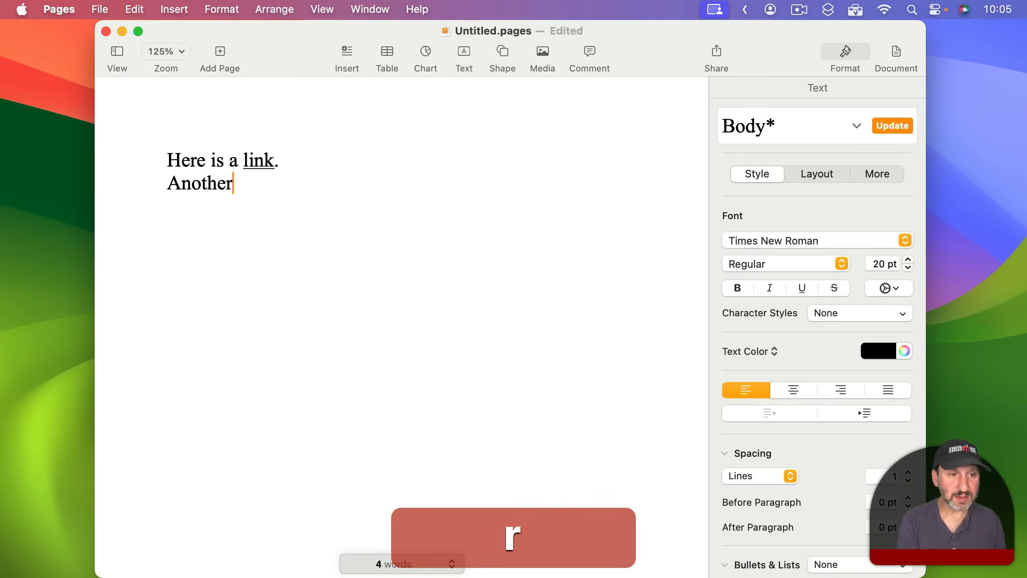
double_click(247, 184)
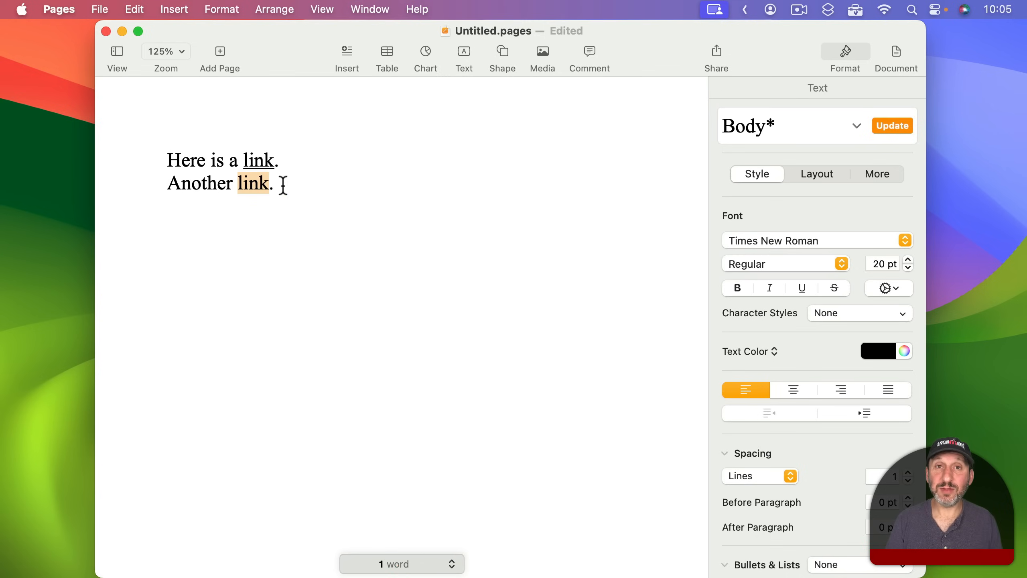
Switch to Finder and copy the path of Balances.numbers in the Projects folder
key(super+Tab)
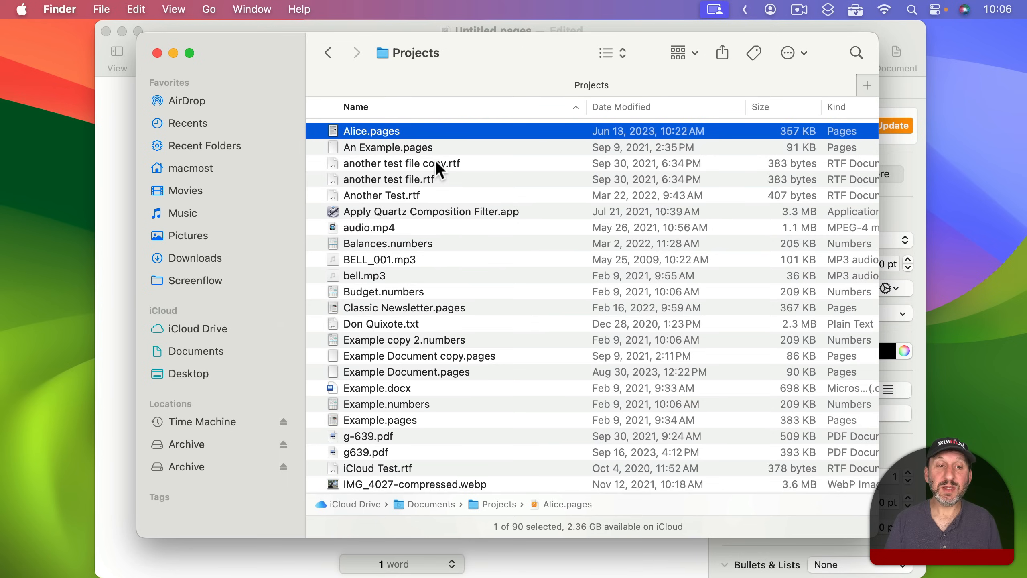
click(374, 244)
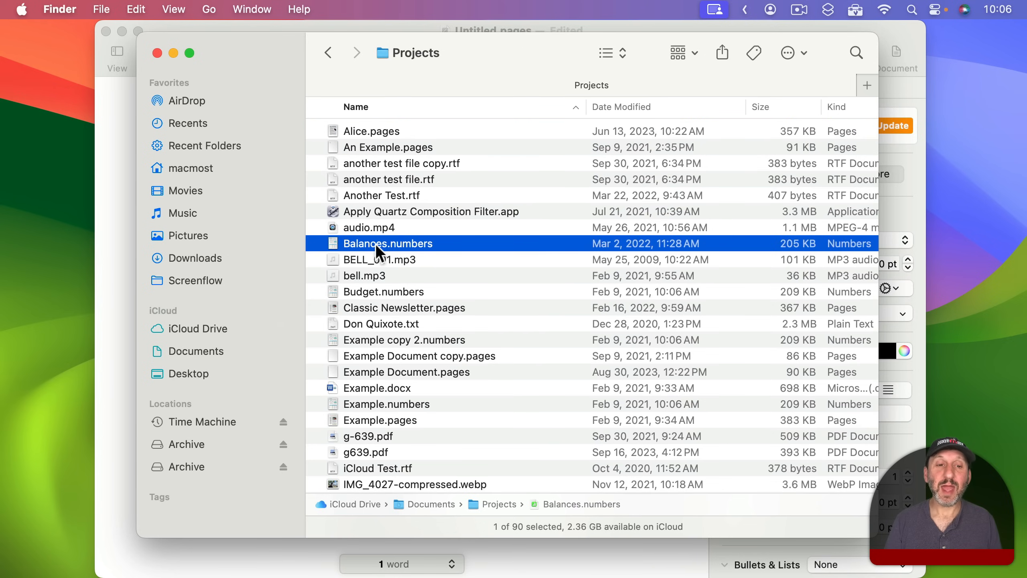
key(alt+super+c)
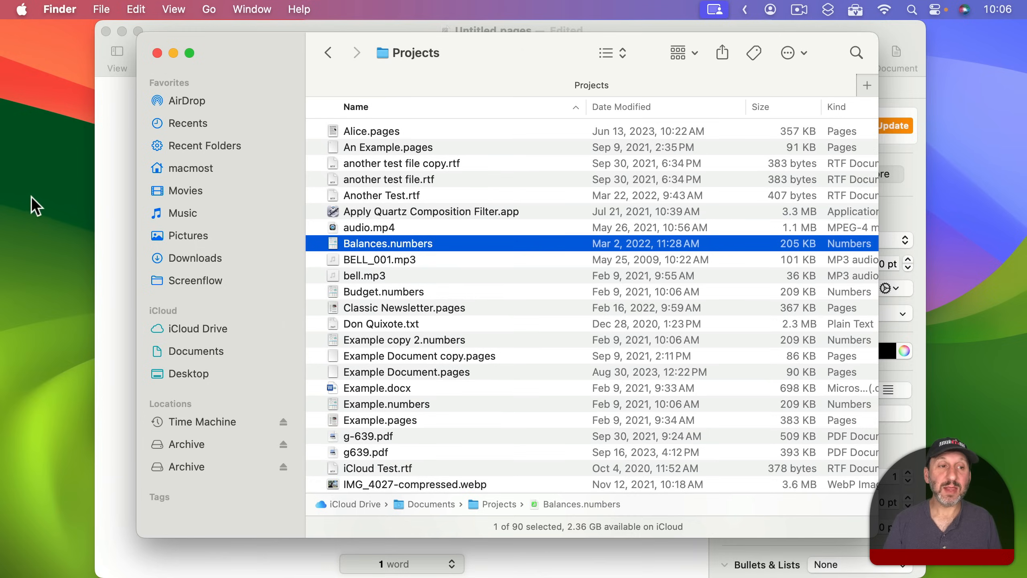
Back in Pages, append the copied Balances.numbers path to the second link's OpenFile shortcut URL
click(101, 169)
click(248, 192)
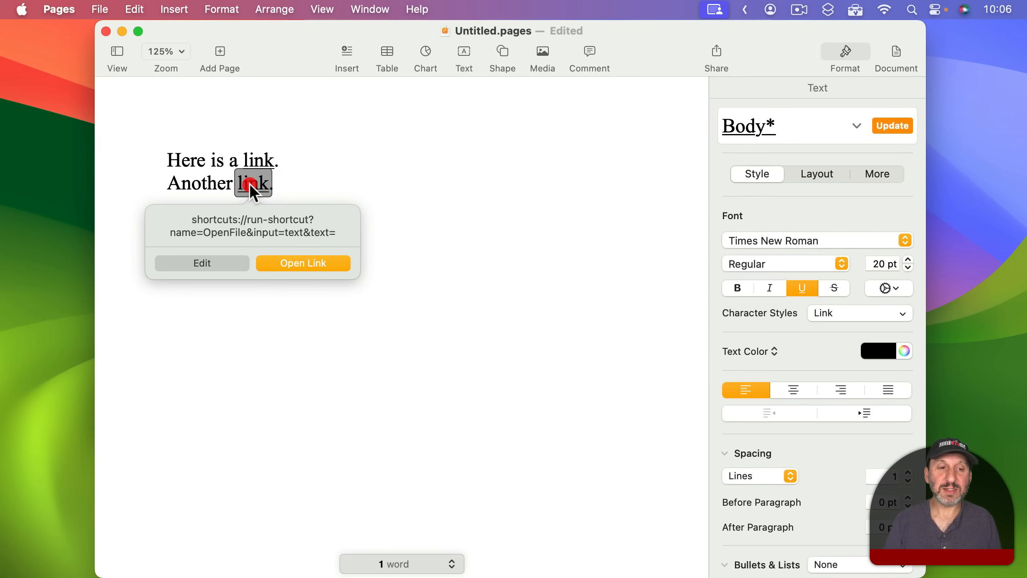
click(236, 263)
key(super+a)
key(super+Right)
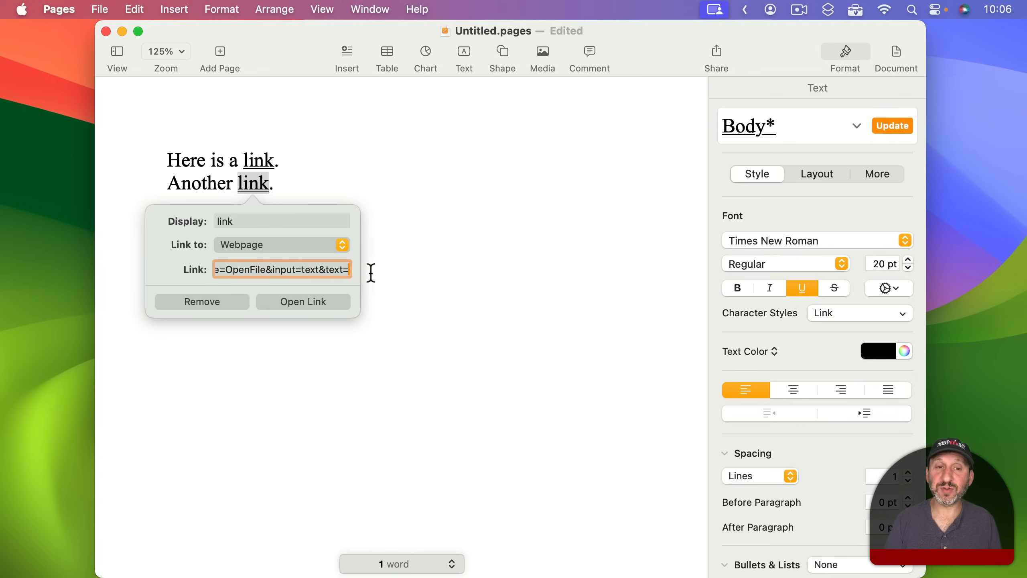
key(super+v)
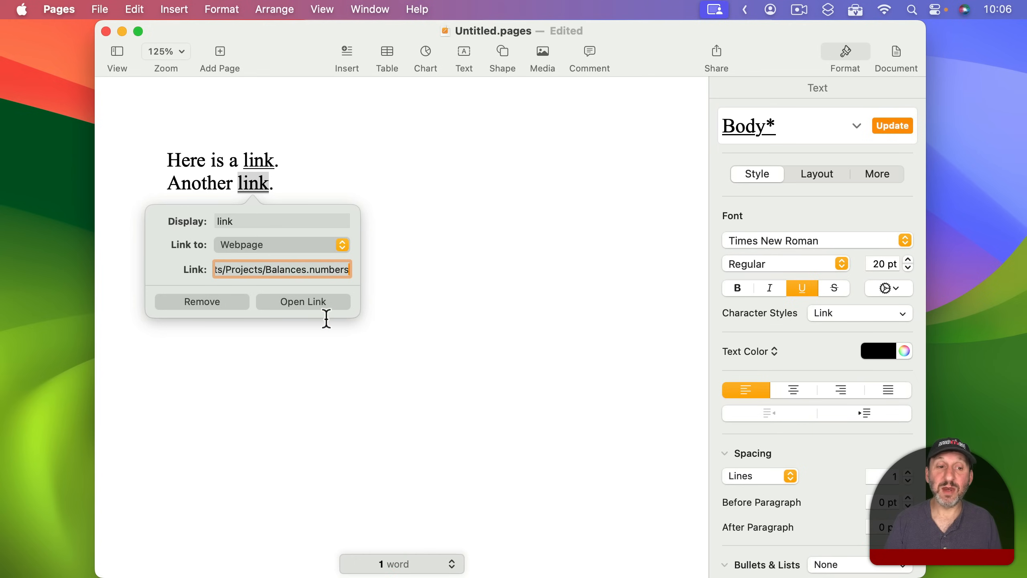
click(380, 315)
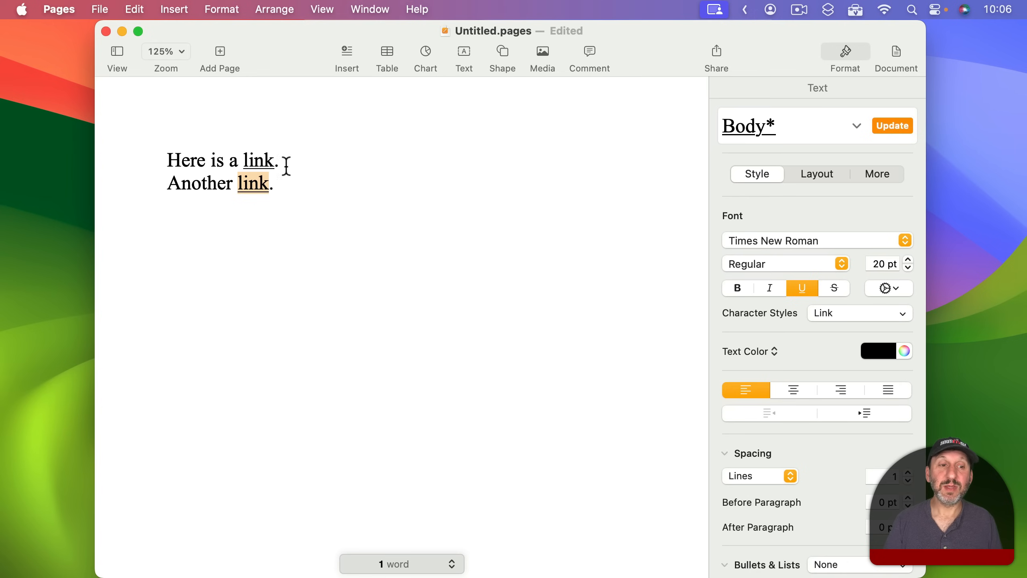
Test the first link, close Alice.pages, and test the second link to Balances.numbers
click(263, 163)
click(310, 258)
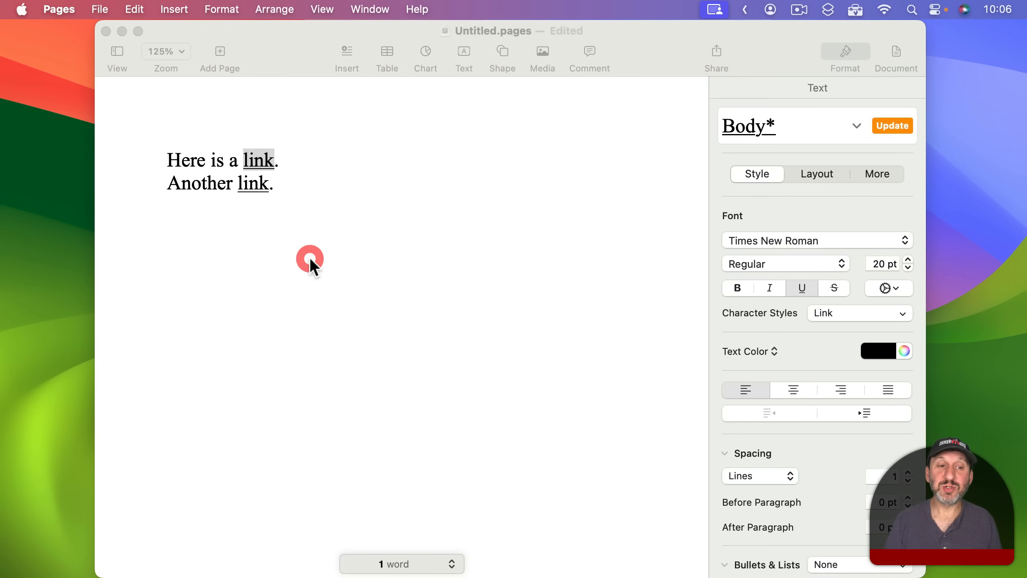
key(super+w)
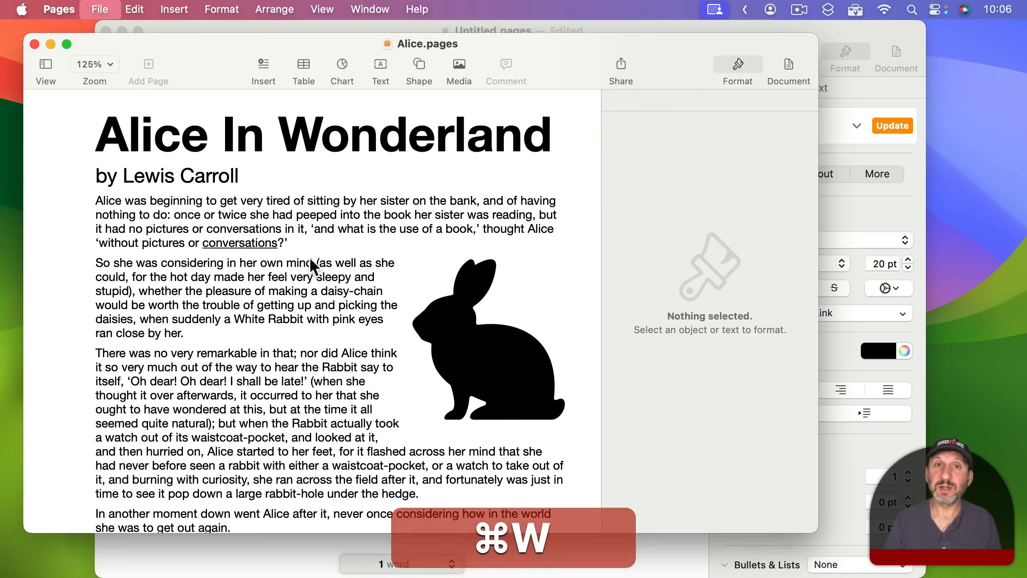
click(289, 224)
click(263, 188)
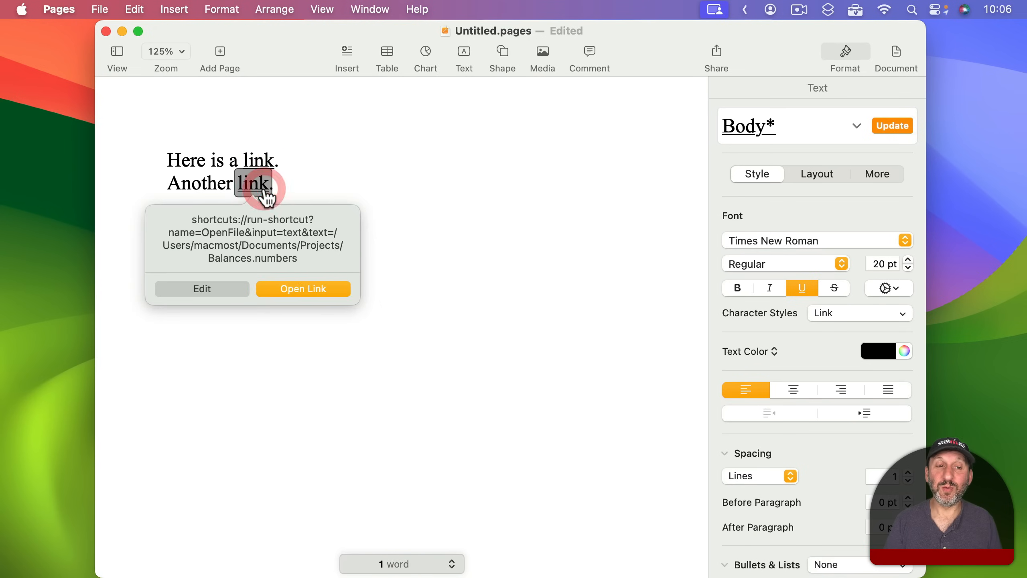
click(307, 287)
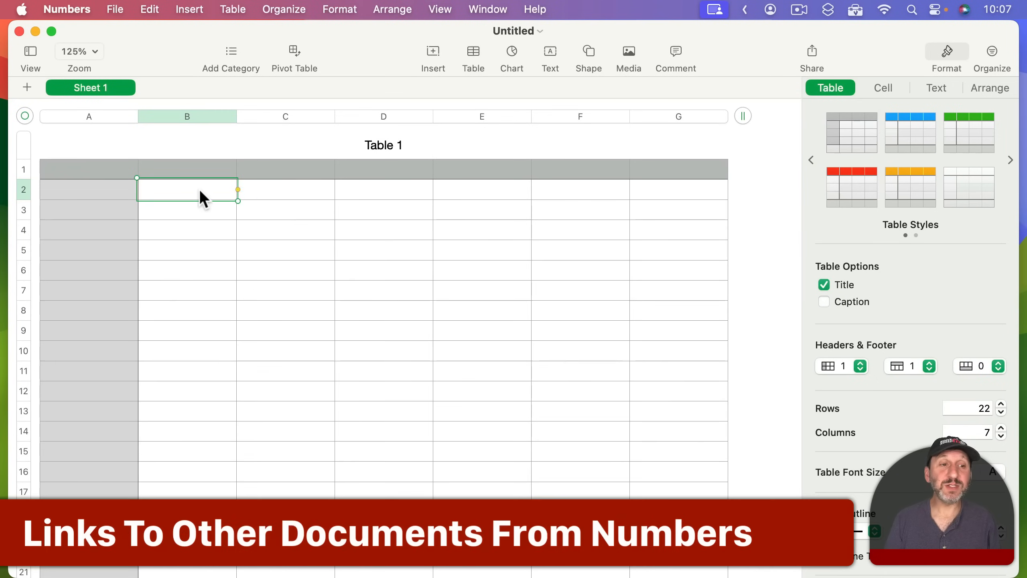
Enter "Link" in cell B2 of the untitled Numbers spreadsheet and add a webpage link to that word
text(Link)
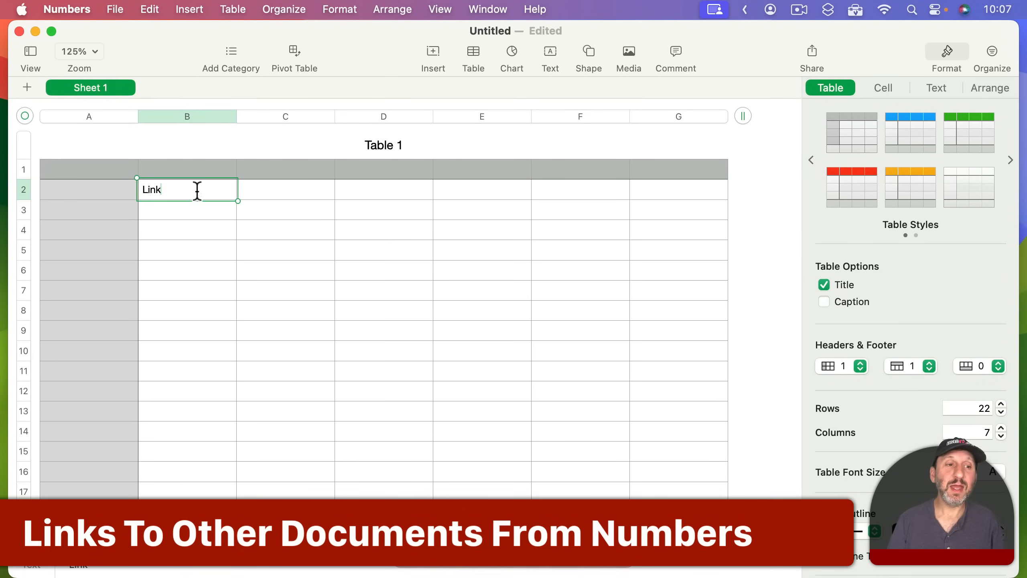
double_click(156, 189)
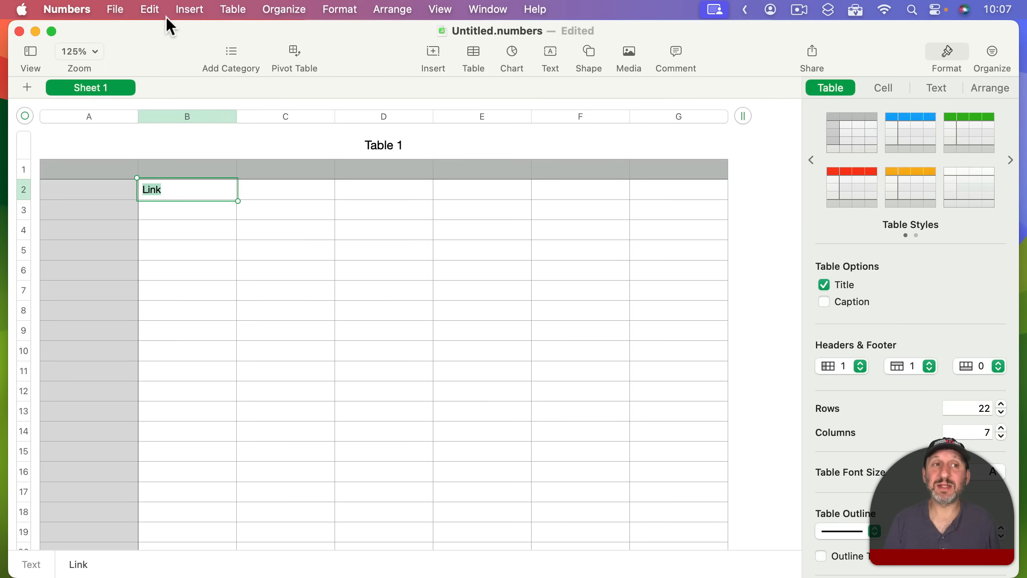
click(341, 8)
mouse_move(380, 227)
click(549, 225)
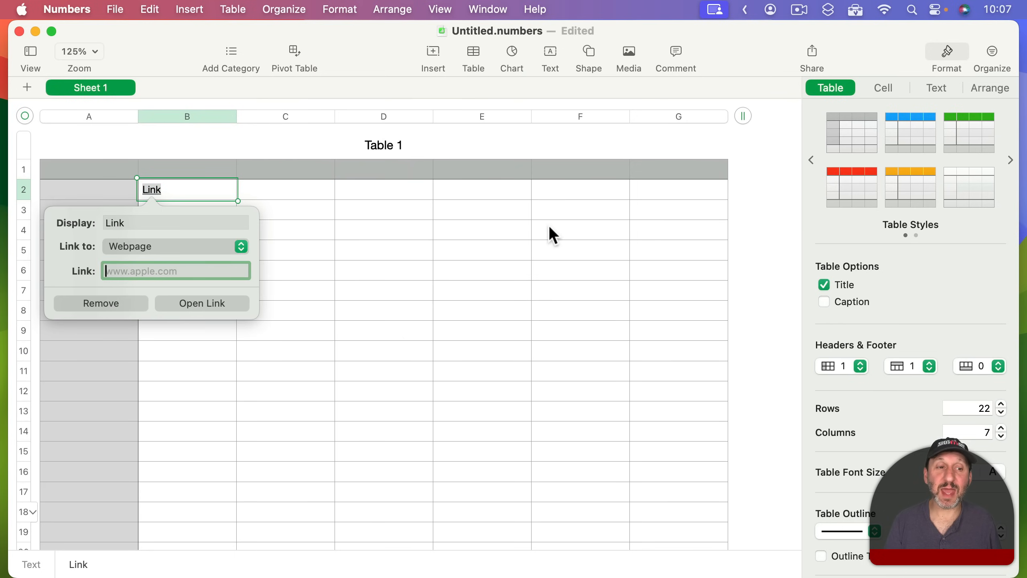
Fill B2's link with the OpenFile shortcut URL from the clipboard history, followed by the copied path of Another Test.rtf
click(855, 9)
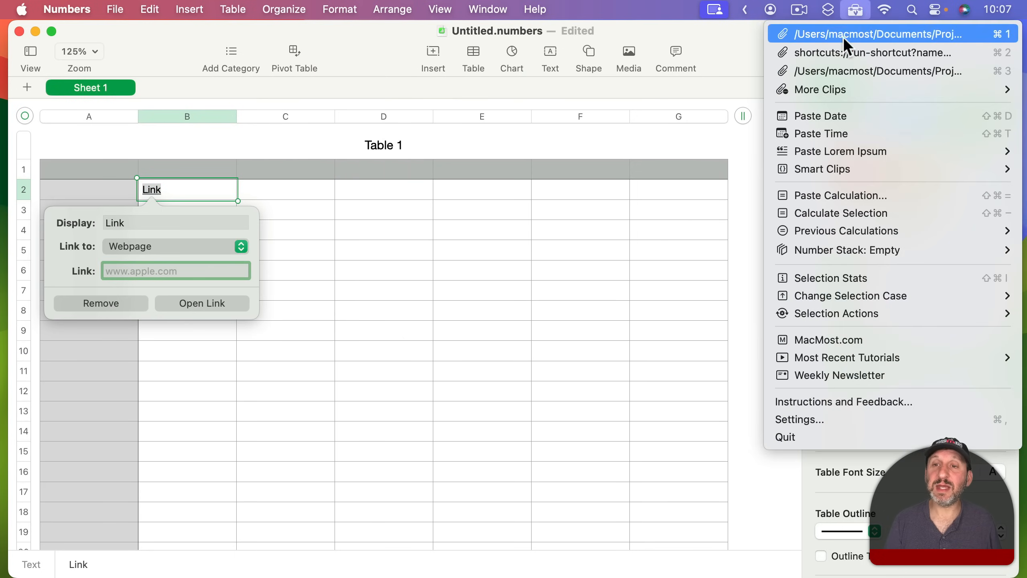
click(836, 52)
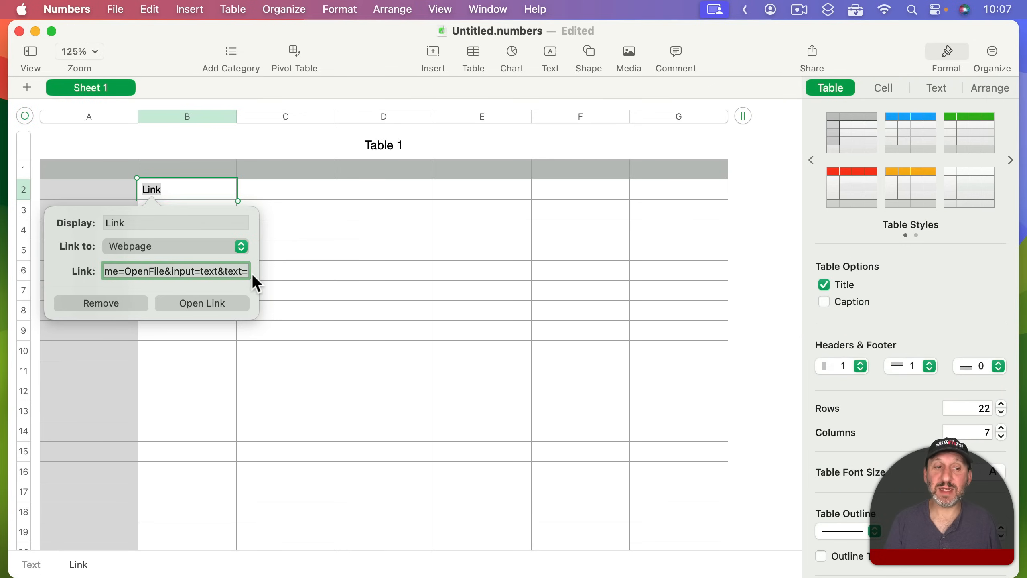
key(cmd+Right)
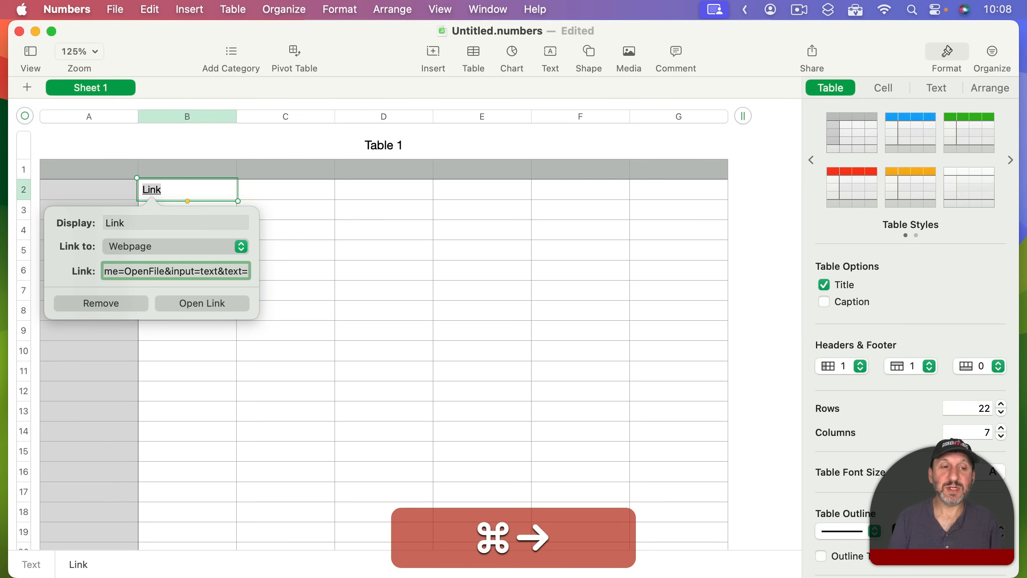
key(super+v)
click(280, 309)
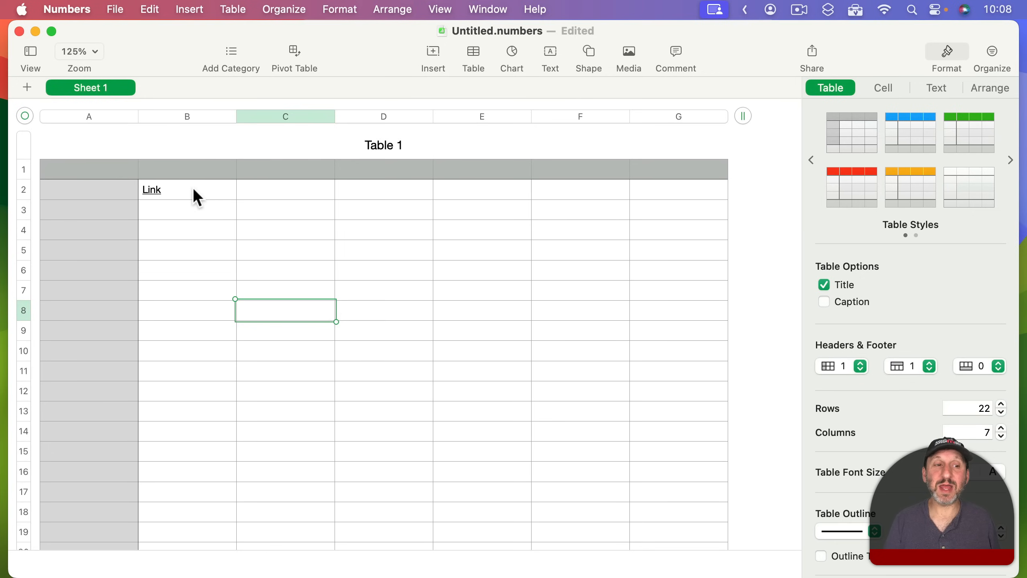
Test the link in cell B2, then close Another Test.rtf
click(155, 187)
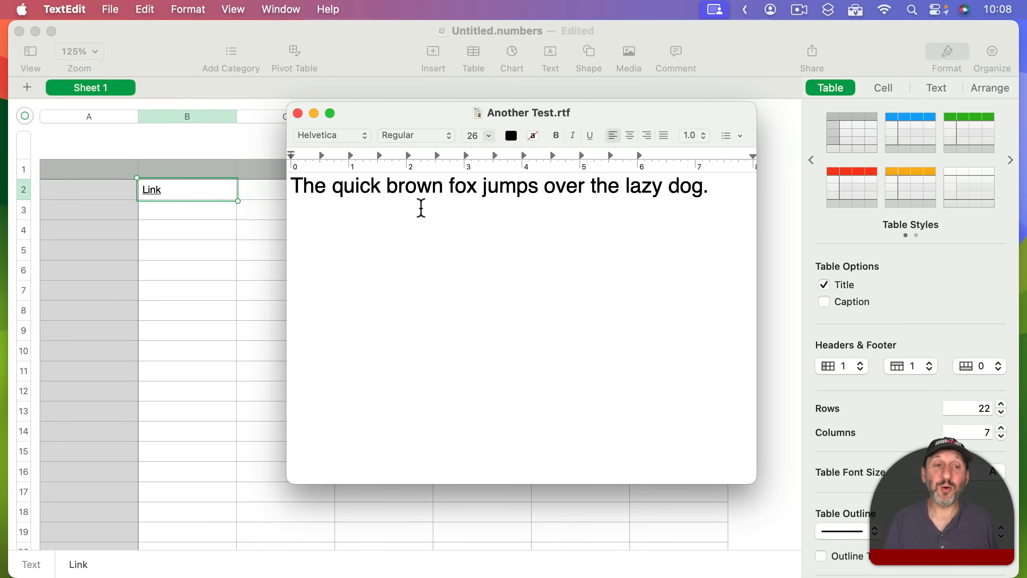
click(298, 113)
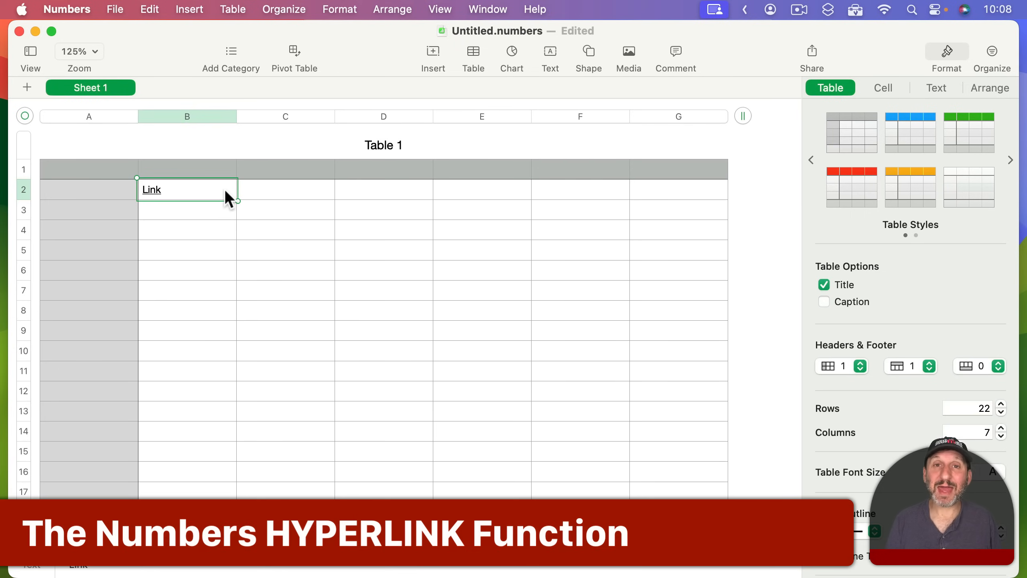
Clear cell B2 and start a HYPERLINK formula in C2 with the OpenFile shortcut URL from the clipboard history as quoted text
key(BackSpace)
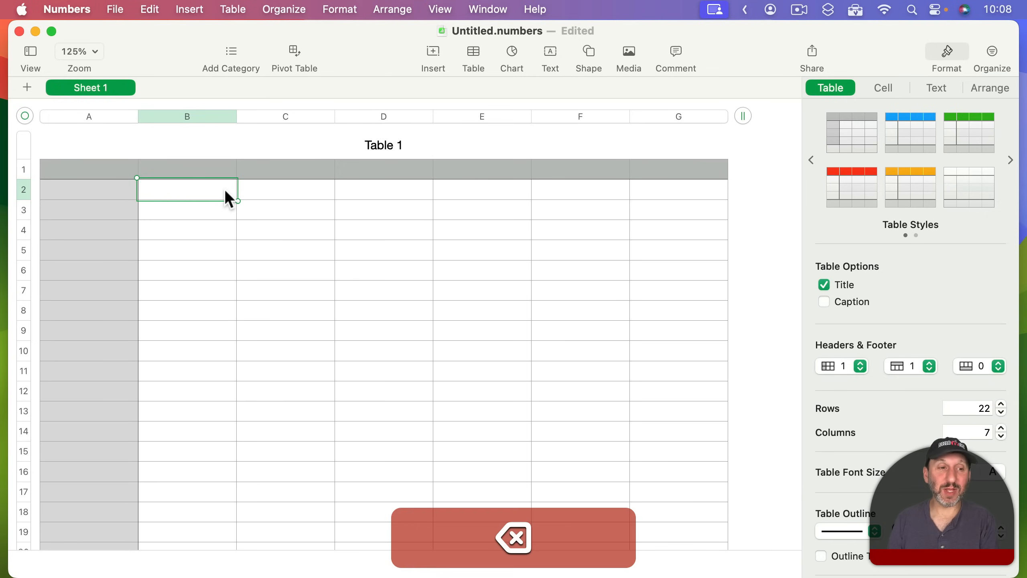
click(299, 191)
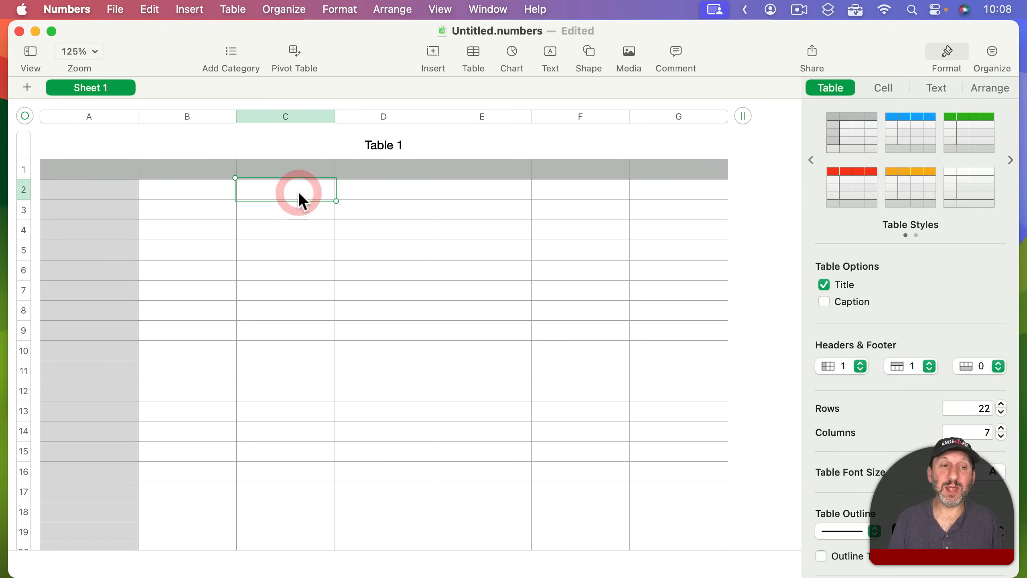
text(=)
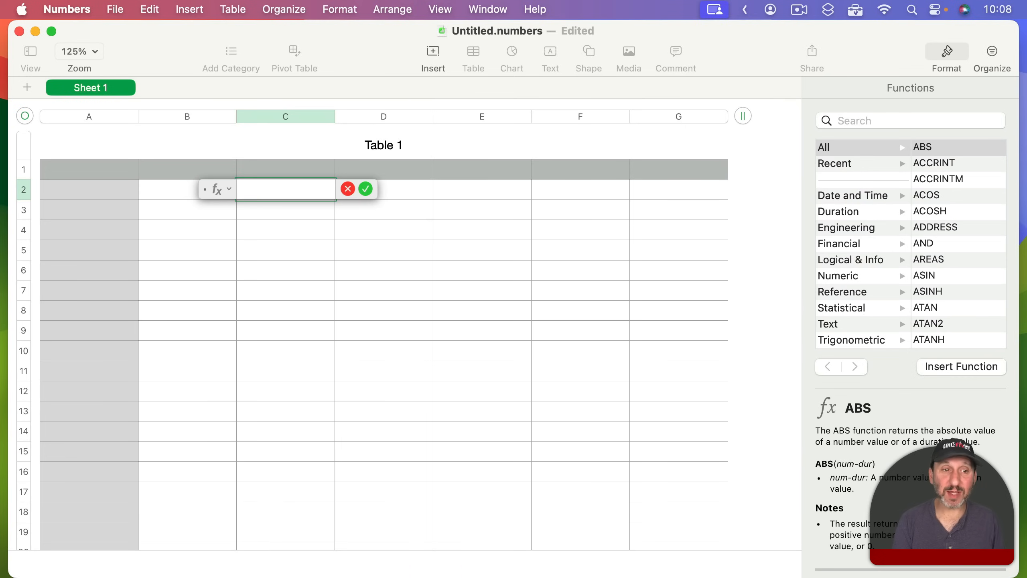
text(hyp)
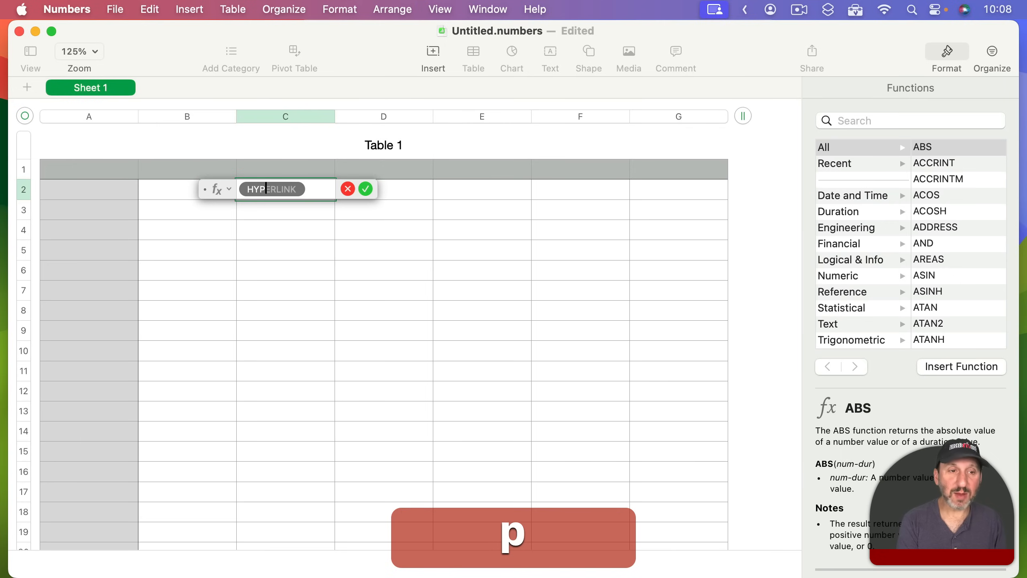
key(Return)
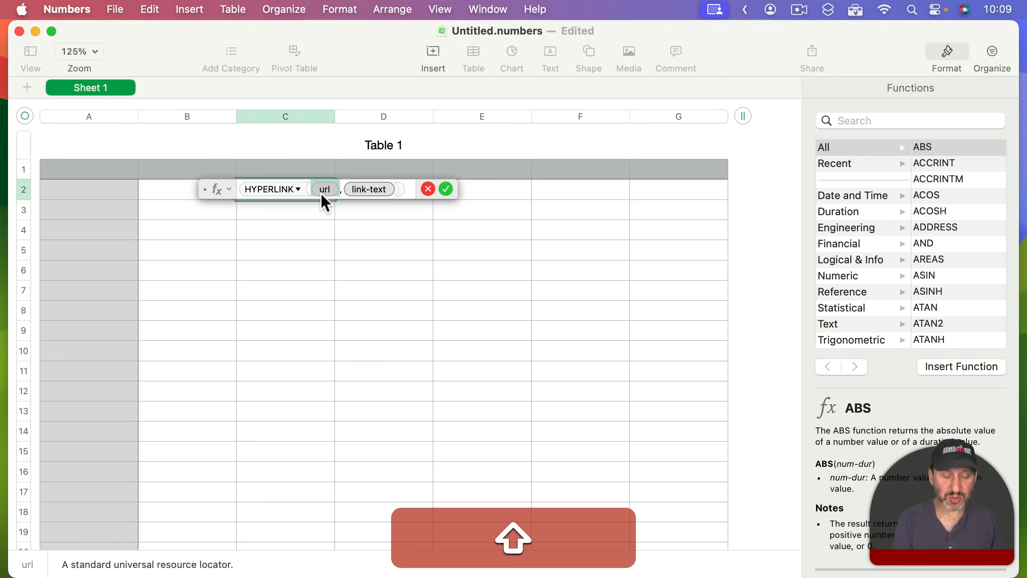
text(")
click(854, 10)
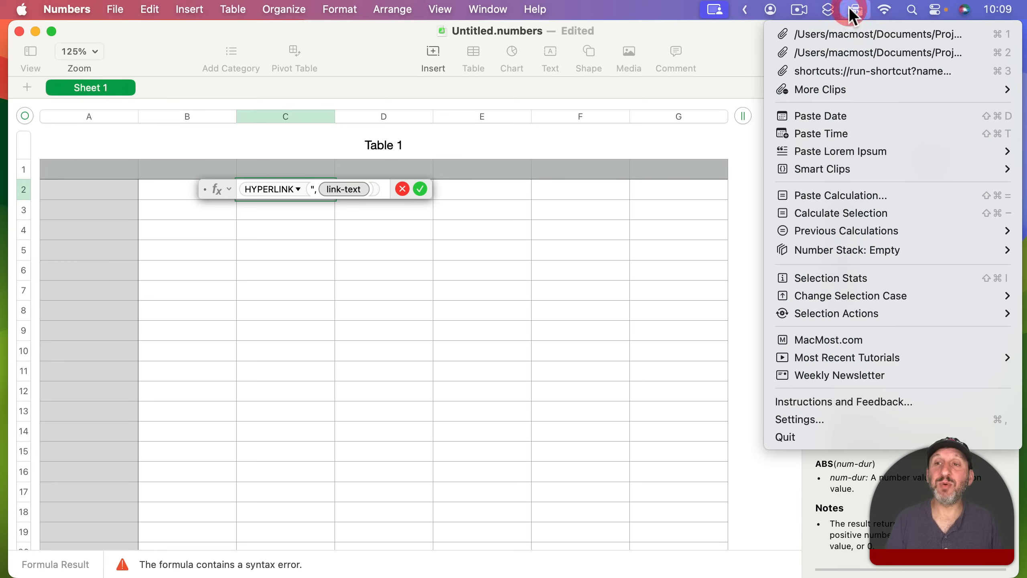
click(848, 71)
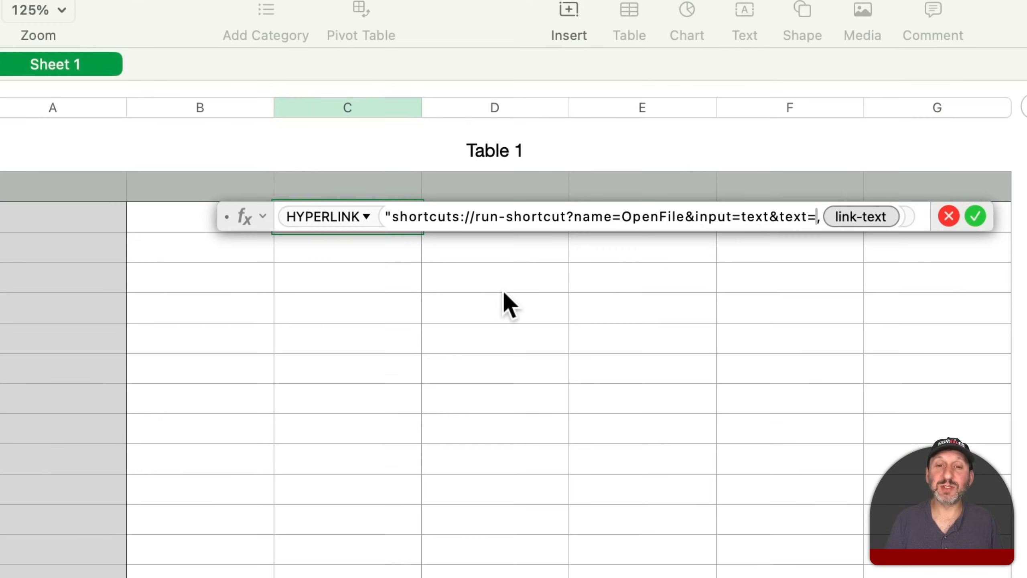
text(")
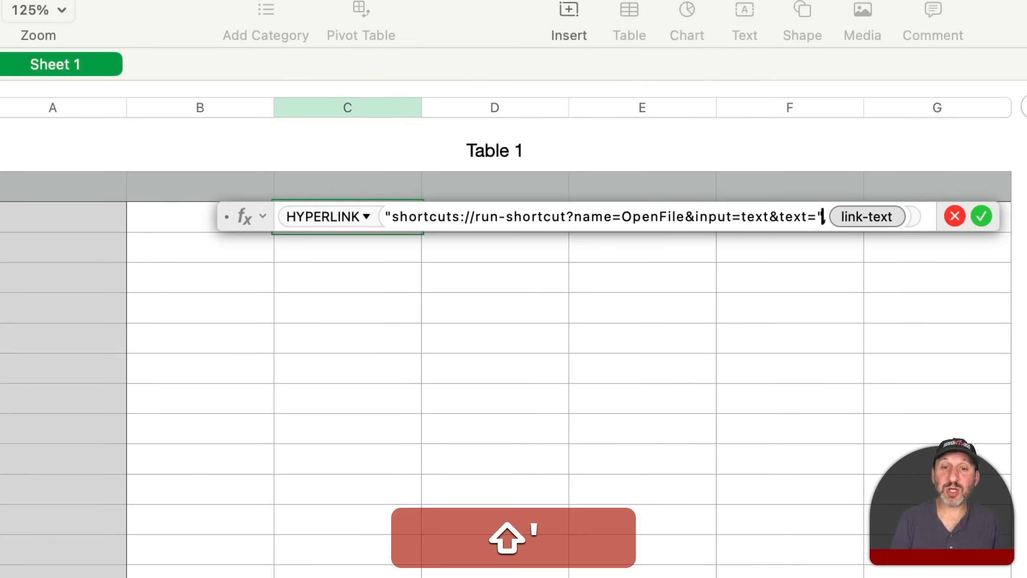
Append a reference to cell B2 to the formula's URL and complete it with "Link" as the link text
text(&)
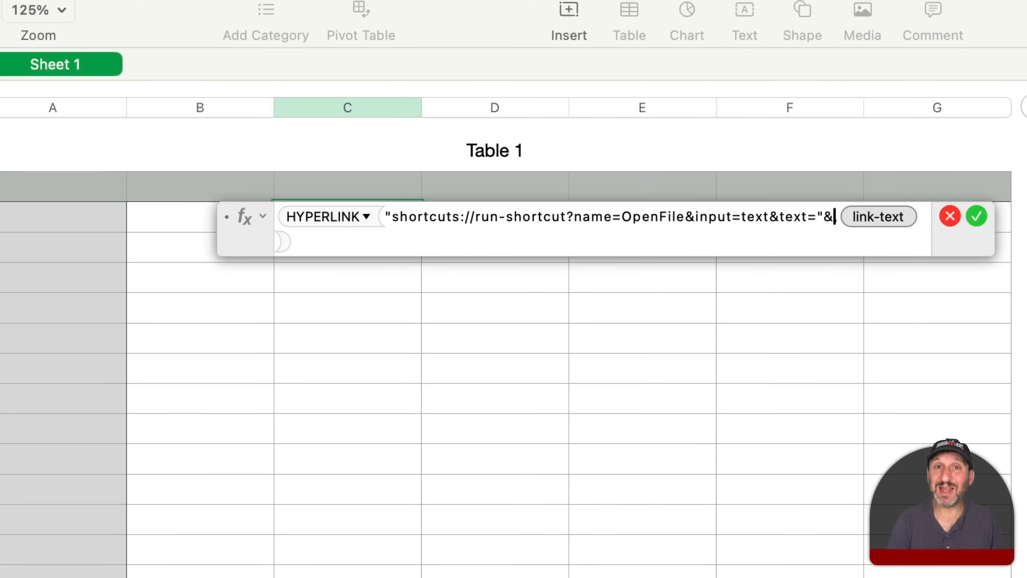
drag(246, 242, 226, 277)
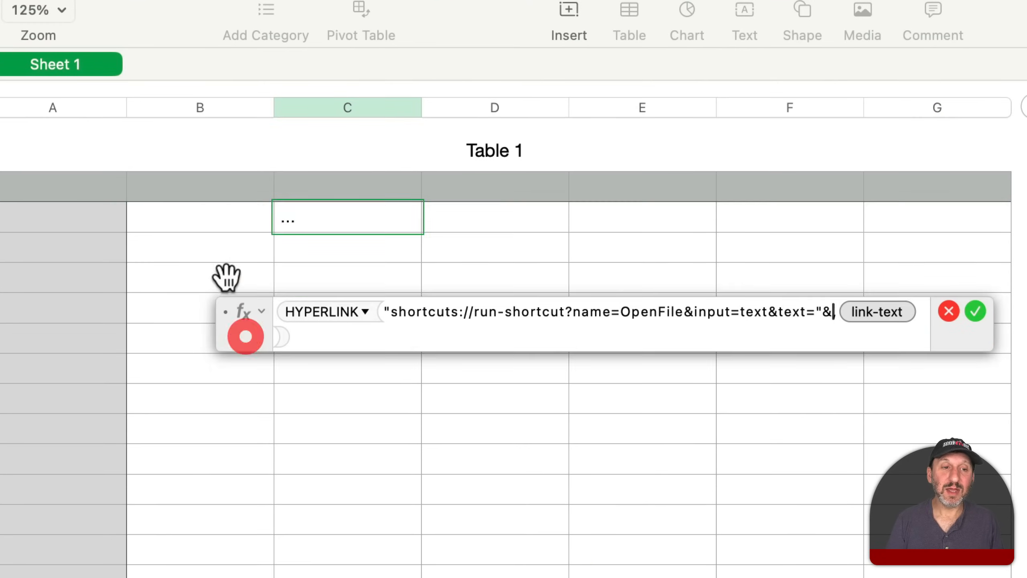
click(198, 227)
text(,)
click(897, 319)
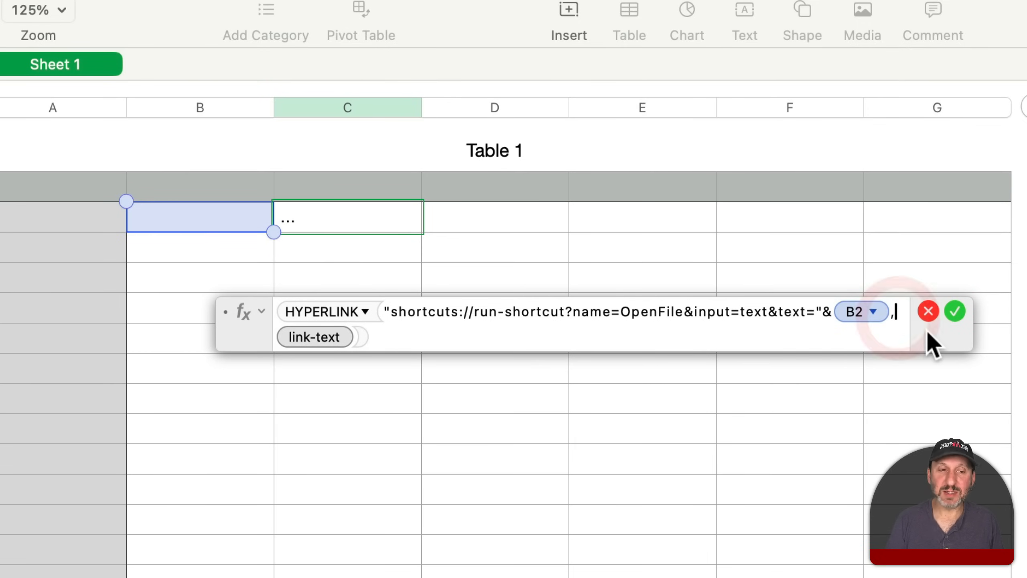
text("Link")
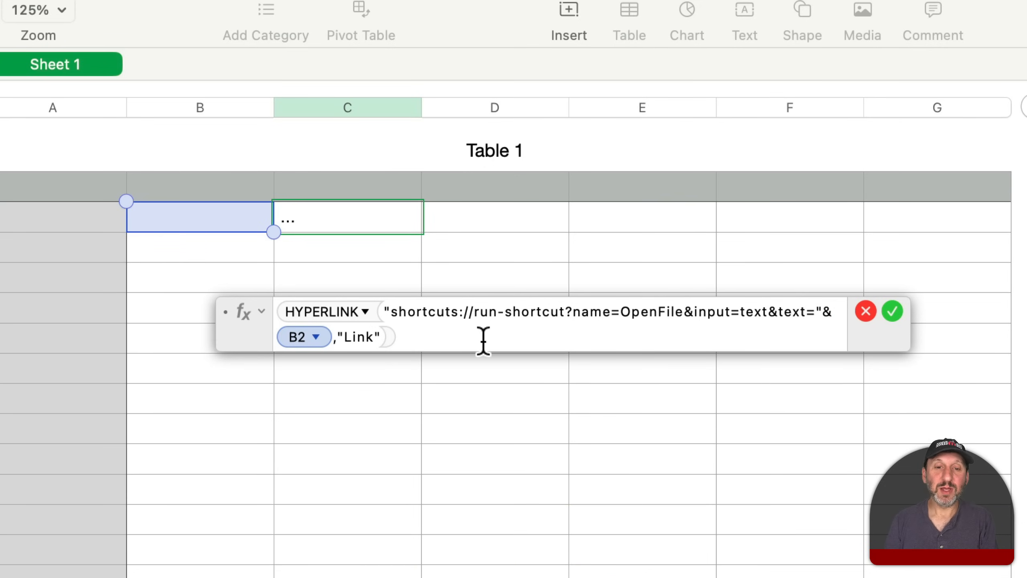
key(Return)
Select cell B2, then switch to Finder and copy the pathname of Don Quixote.txt in the Projects folder
click(202, 221)
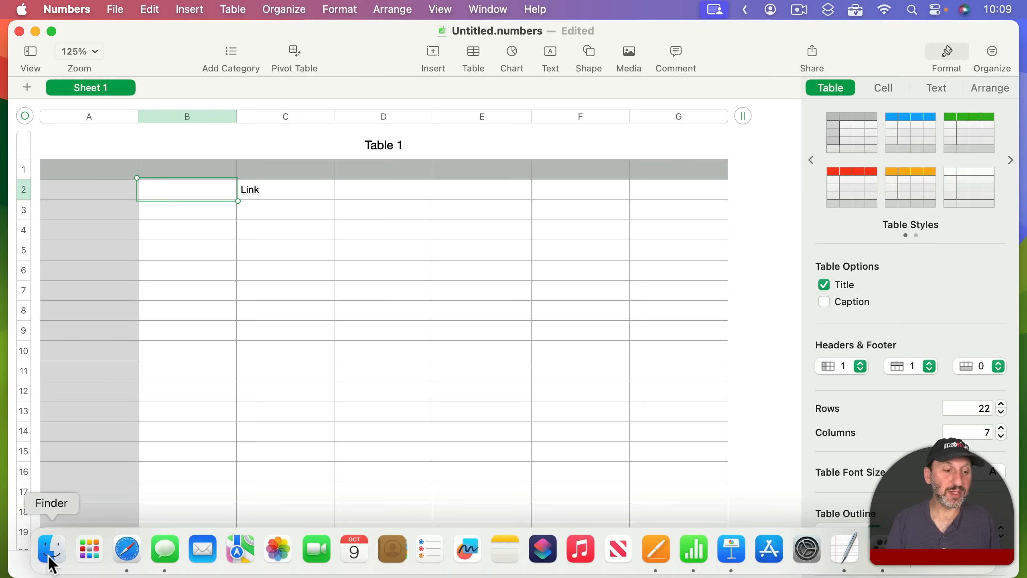
click(52, 561)
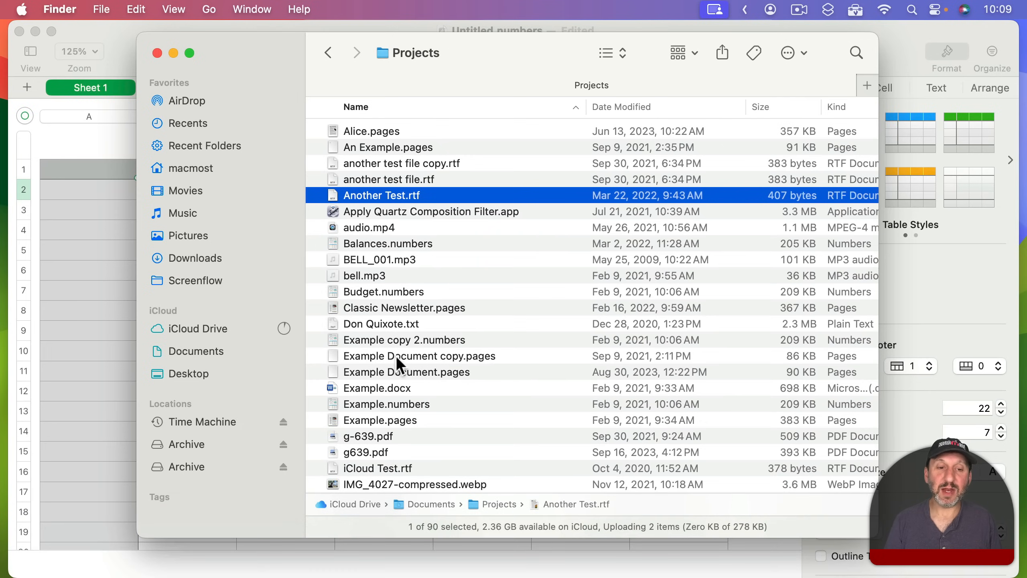
click(385, 322)
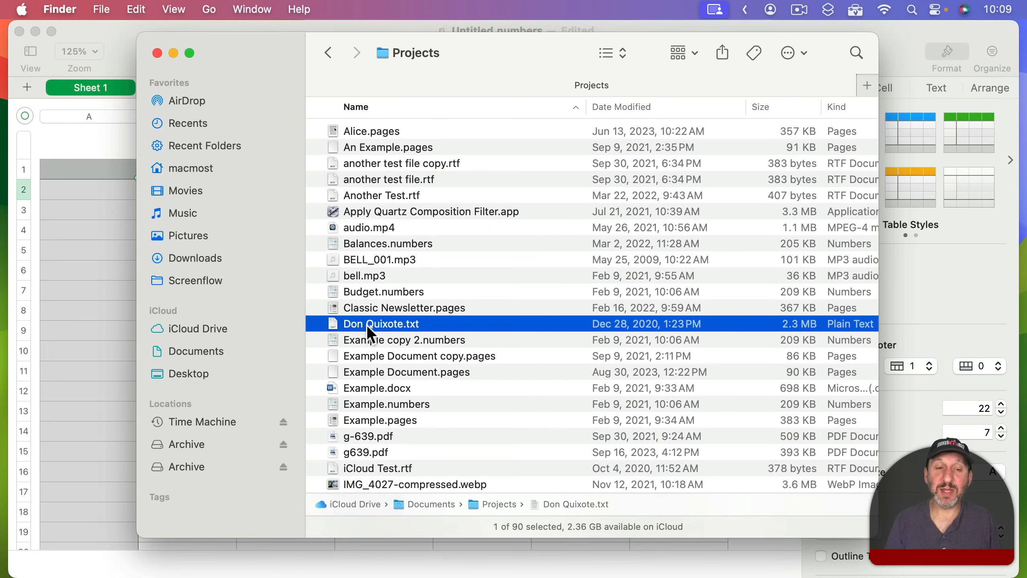
key(alt+super+c)
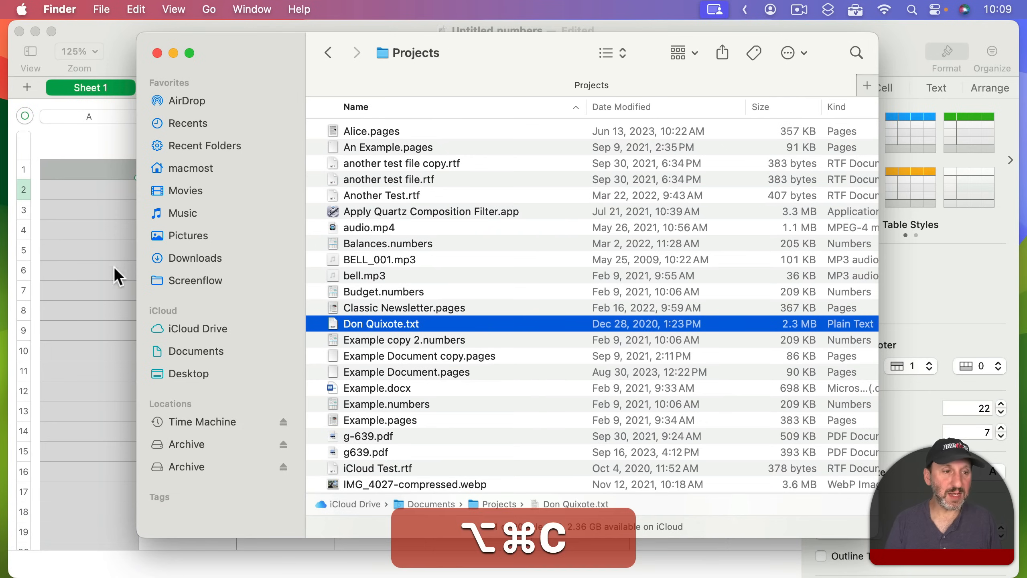
Paste the copied path into B2 of the Numbers table, then test C2's link and close Don Quixote.txt
click(125, 274)
text(/Users/macmost/Documents/Projects/Don Quixote.txt)
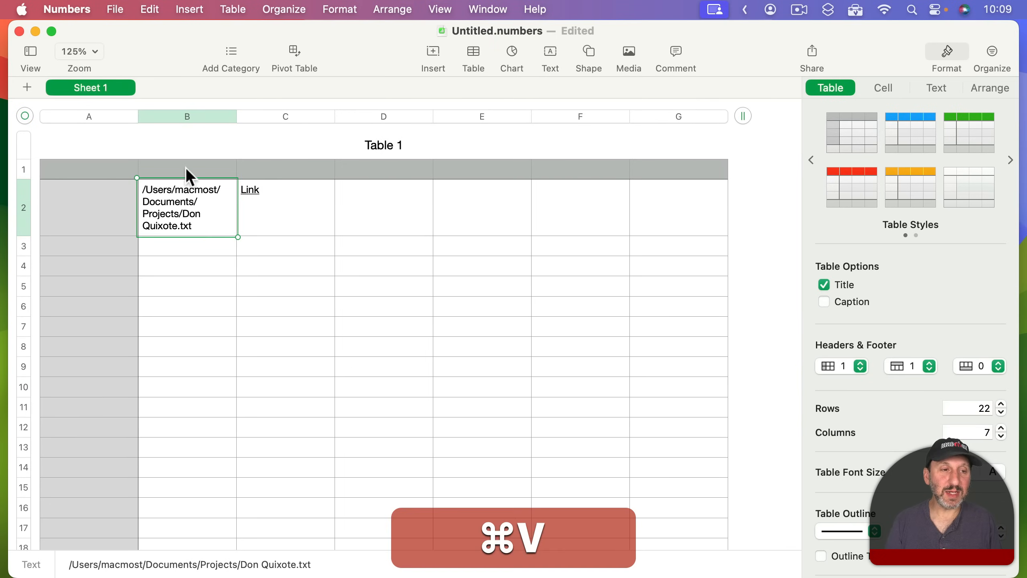
key(Return)
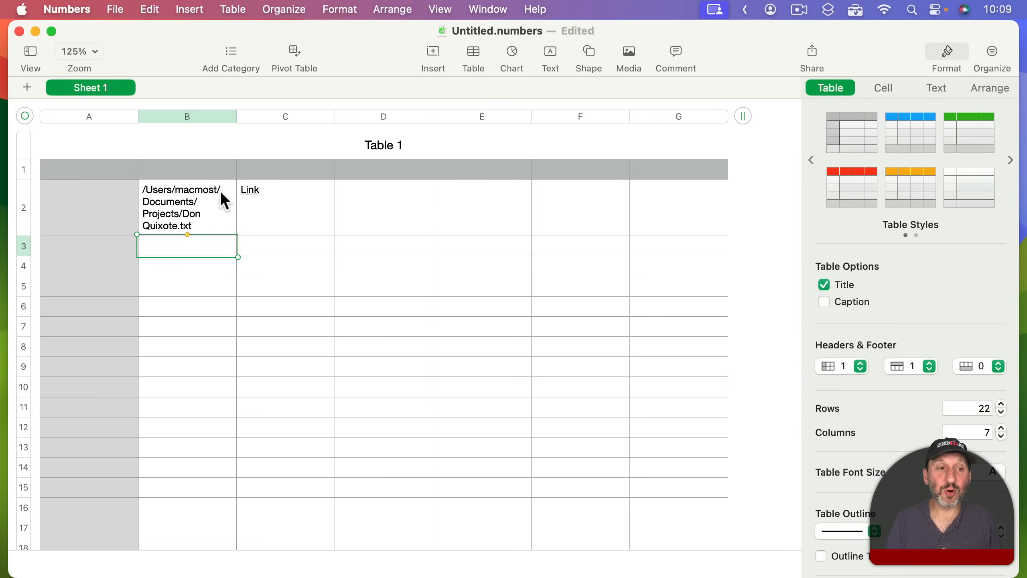
click(253, 191)
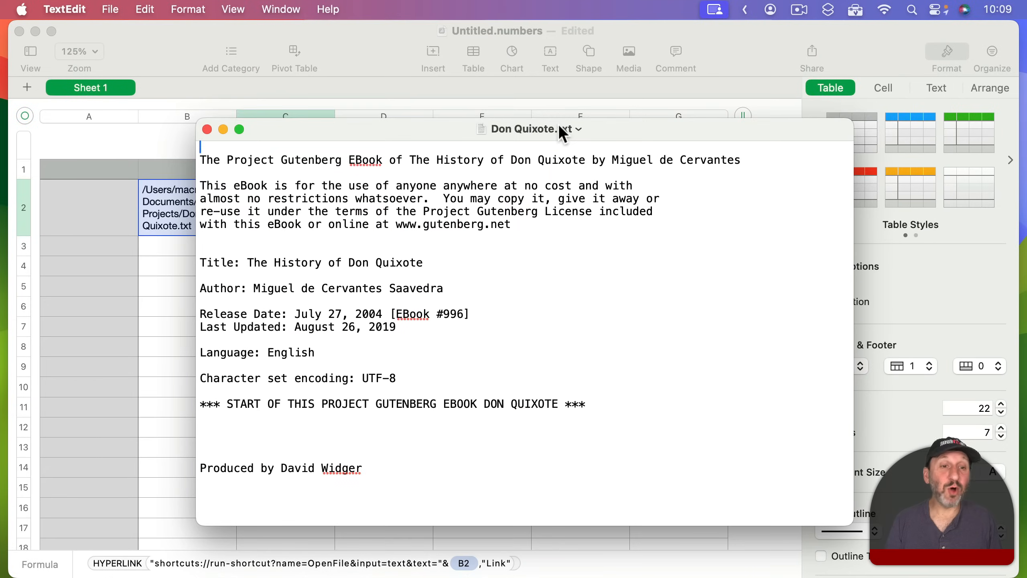
click(207, 129)
Copy cells B2:C2 and paste them into the range B3:C11
click(197, 211)
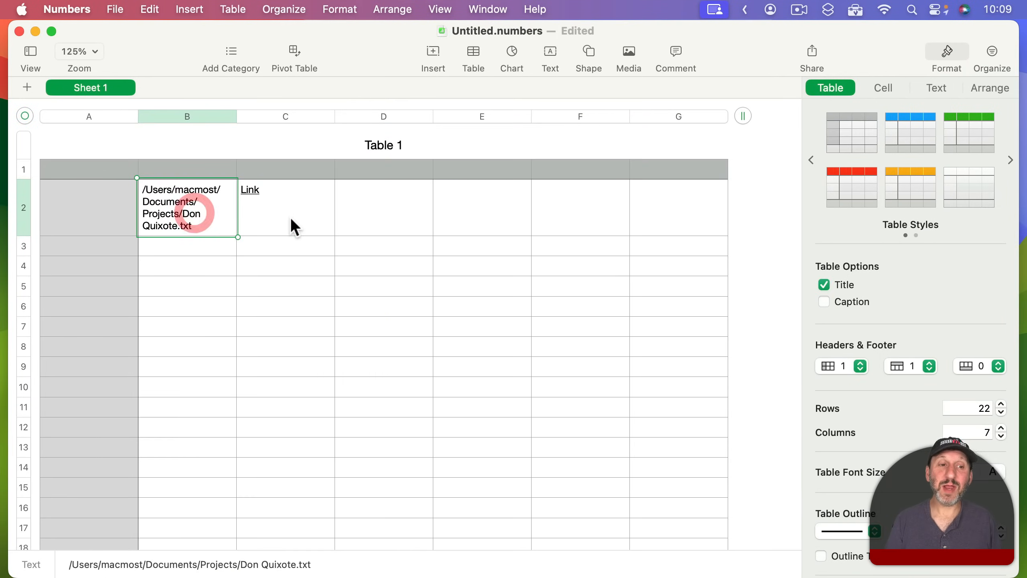
shift+click(292, 217)
key(super+c)
click(207, 259)
shift+click(277, 406)
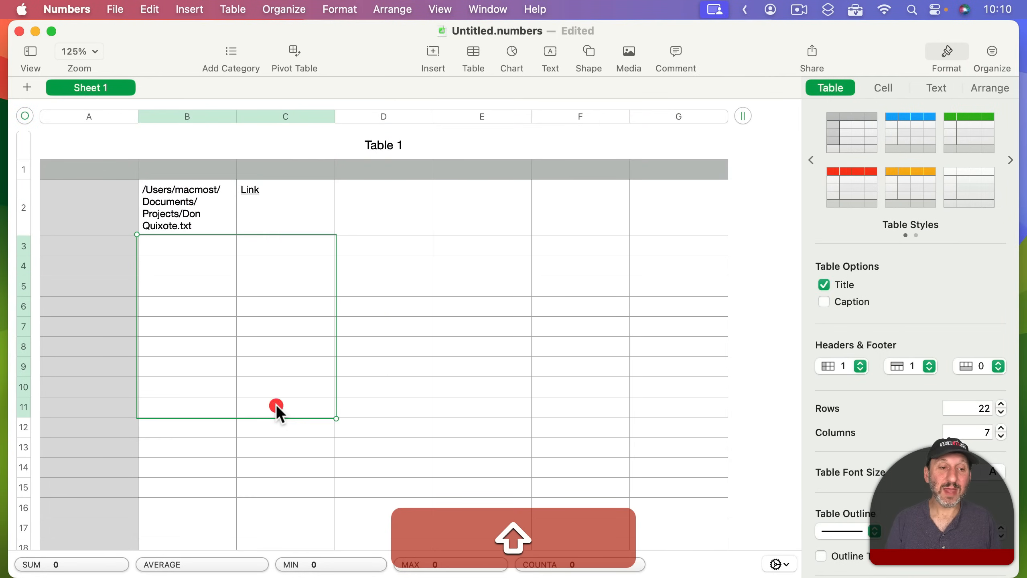
key(shift+super+v)
click(380, 320)
click(187, 256)
click(187, 316)
click(183, 373)
Switch to Finder and copy the pathname of Balances.numbers in the Projects folder
key(super+Tab)
key(super+Tab)
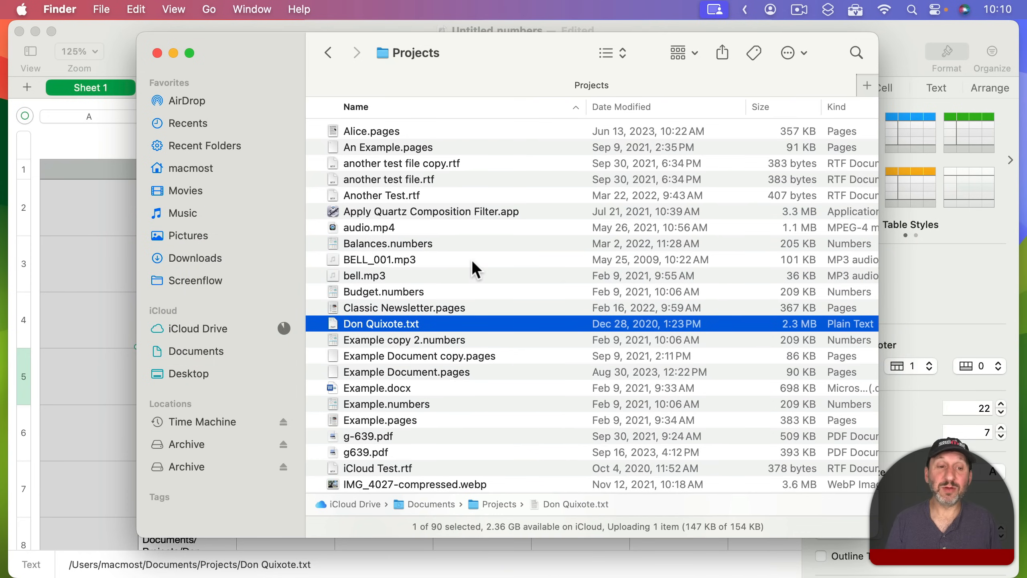
click(362, 244)
key(alt+super+c)
Replace the path in B3 with the copied one, then test C3's link and close Balances.numbers
click(98, 218)
click(179, 270)
key(super+v)
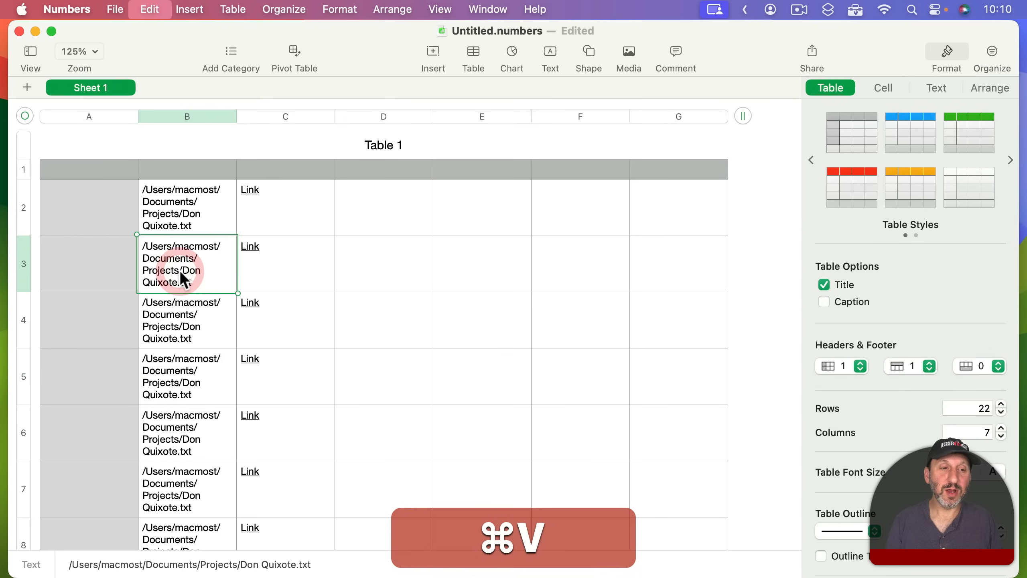
click(357, 270)
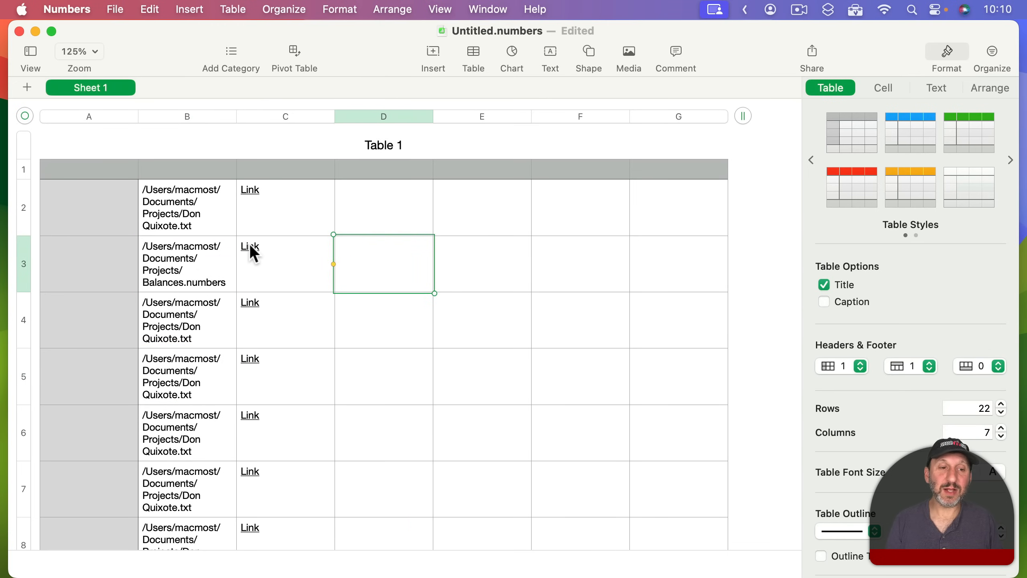
click(251, 247)
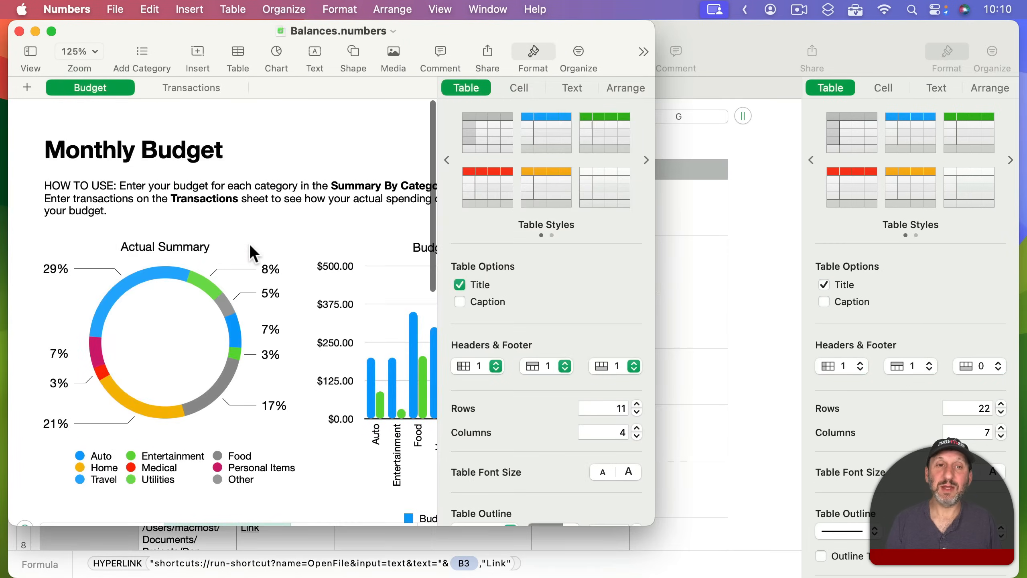
key(super+w)
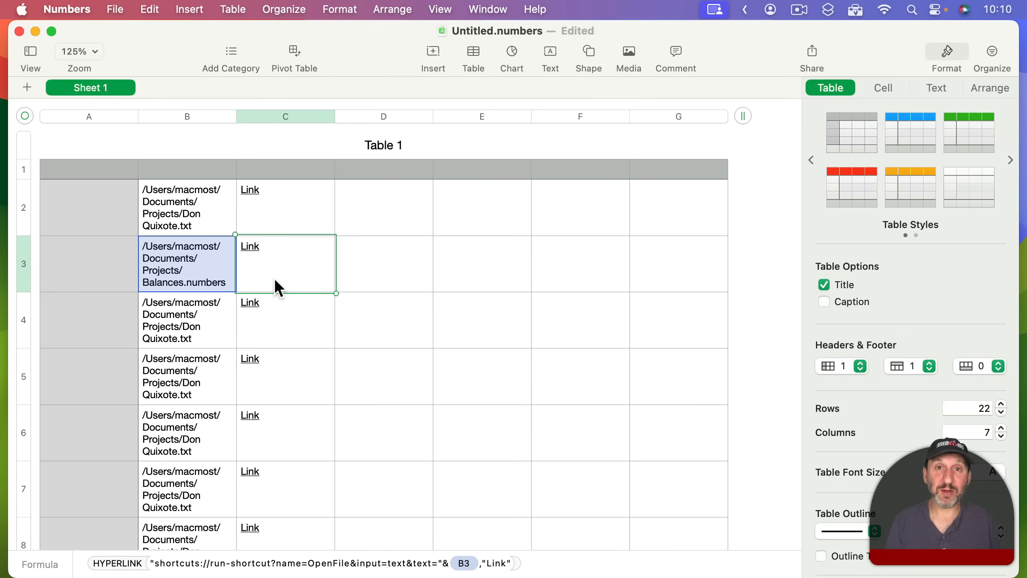
In Finder, copy the pathnames of g639.pdf, iCloud Test.rtf, Jack.jpeg and OceanRocks.mov together
key(super+Tab)
scroll(382, 379, down, 7)
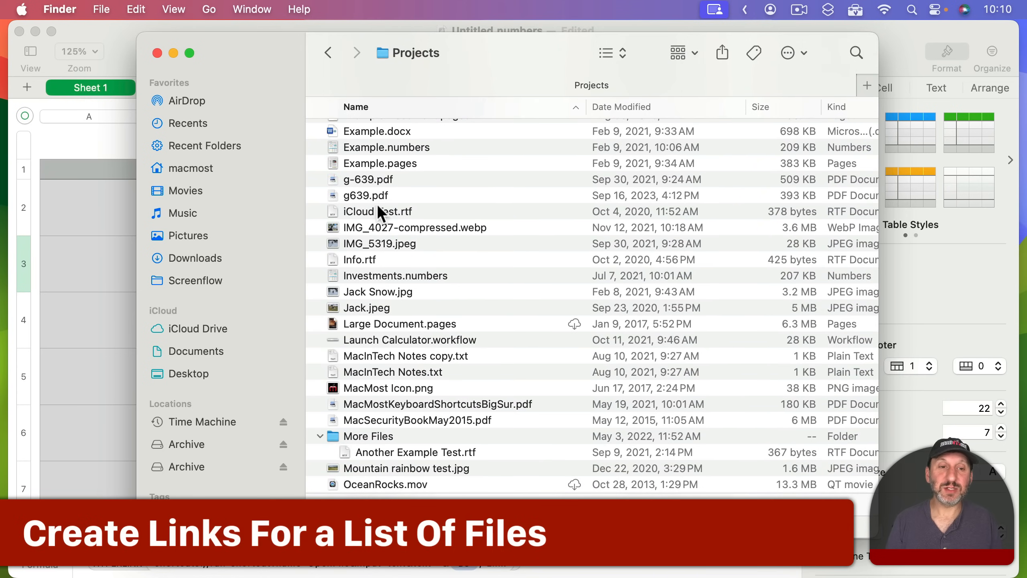
click(376, 193)
super+click(389, 211)
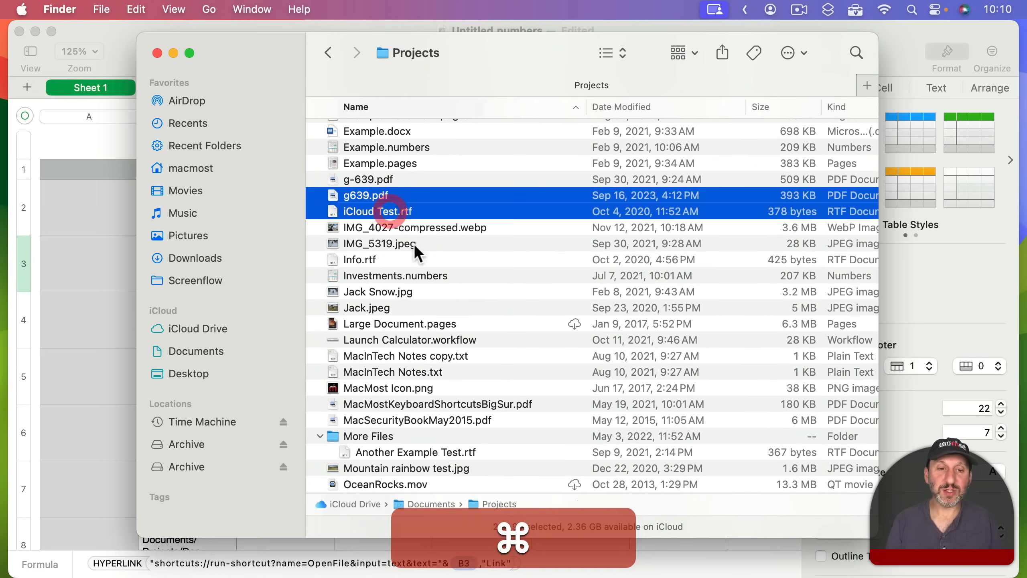
super+click(375, 308)
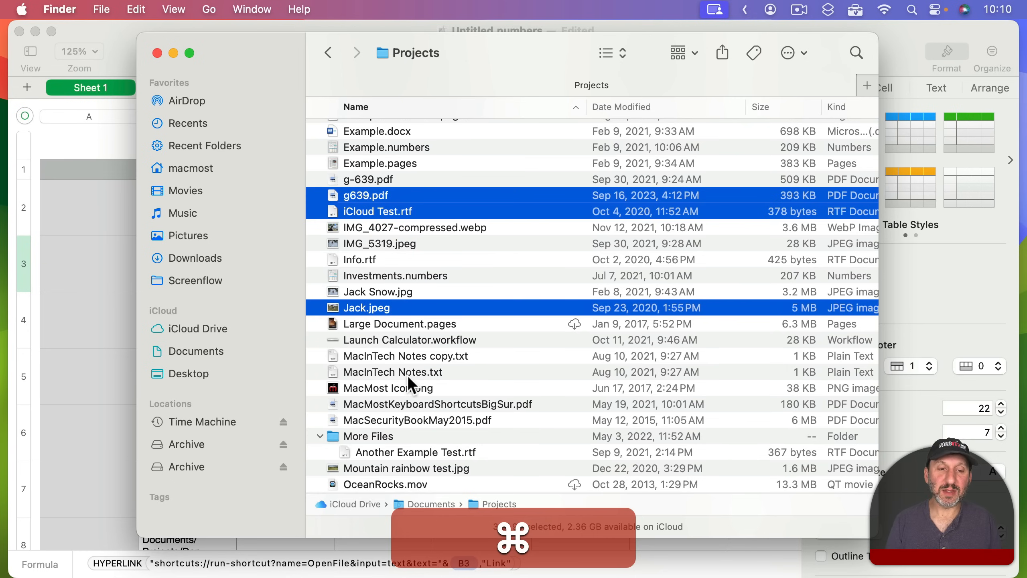
scroll(376, 480, down, 3)
super+click(387, 445)
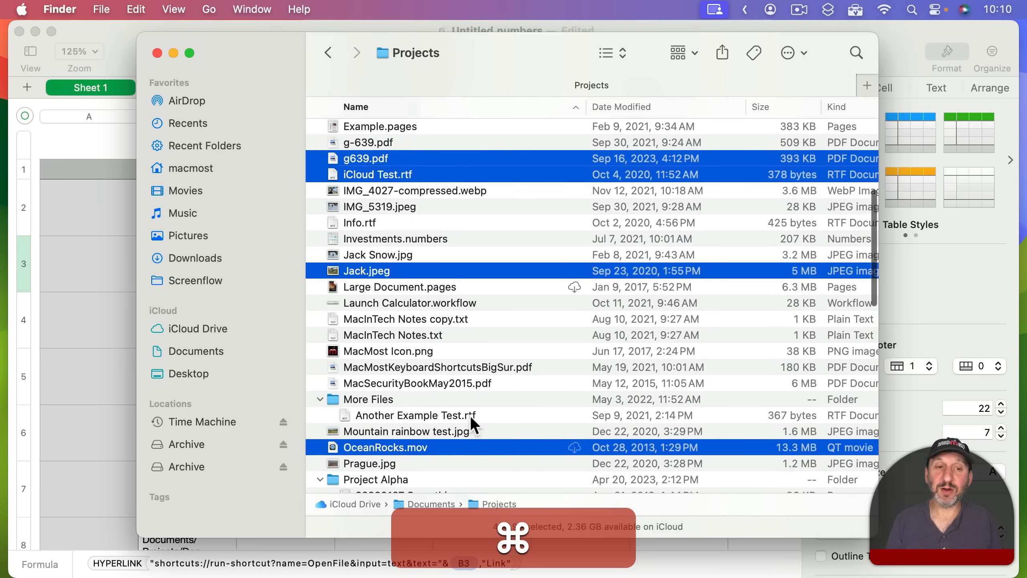
click(136, 10)
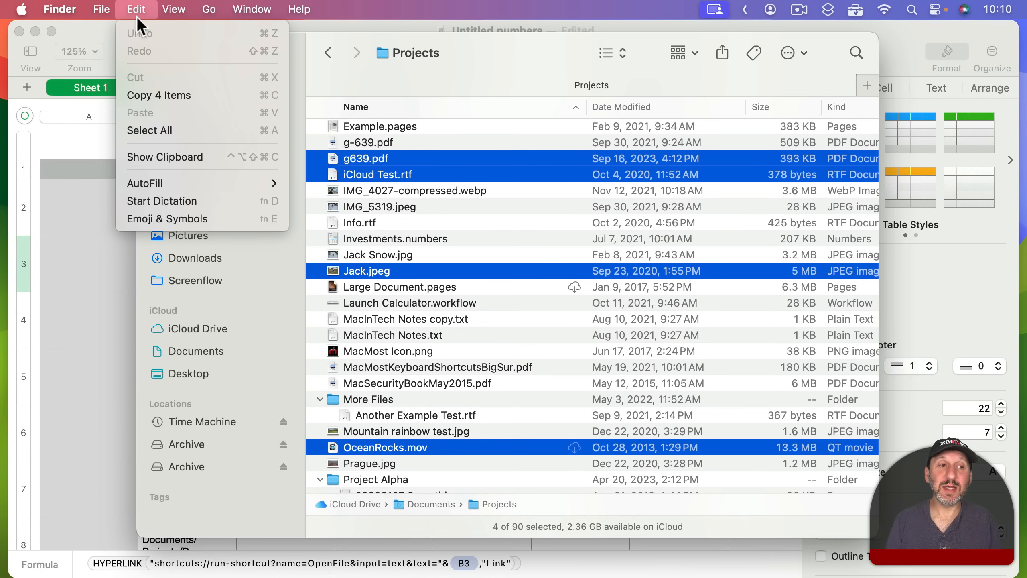
key(alt)
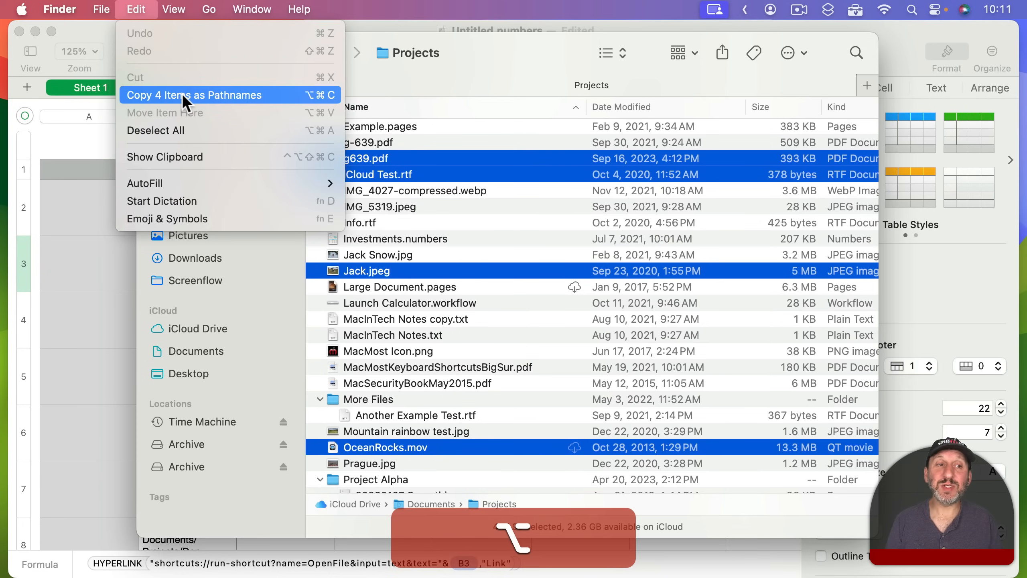
click(239, 93)
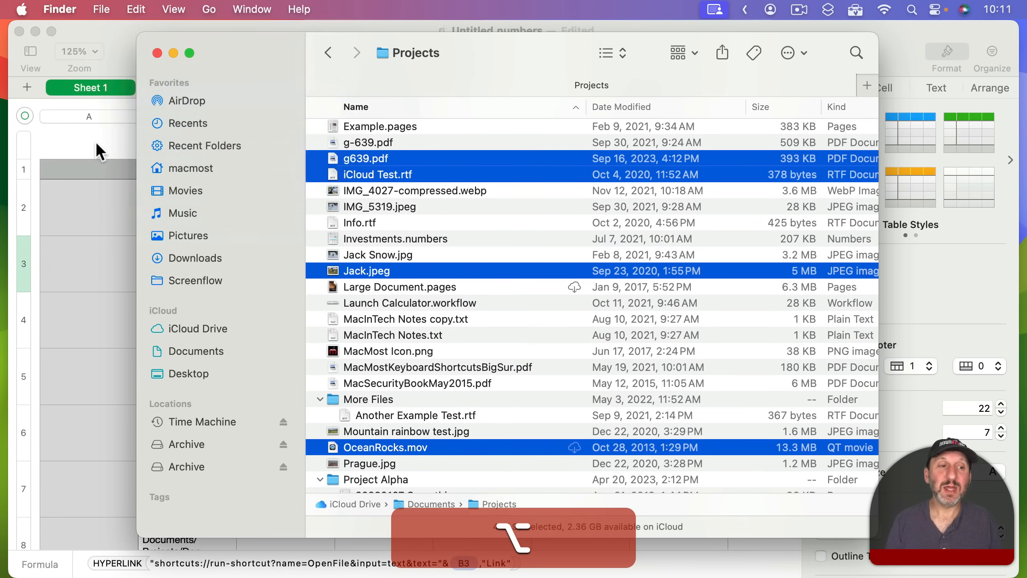
Return to the Numbers table and clear the file paths in cells B4:B11
click(105, 137)
click(191, 330)
scroll(191, 331, down, 8)
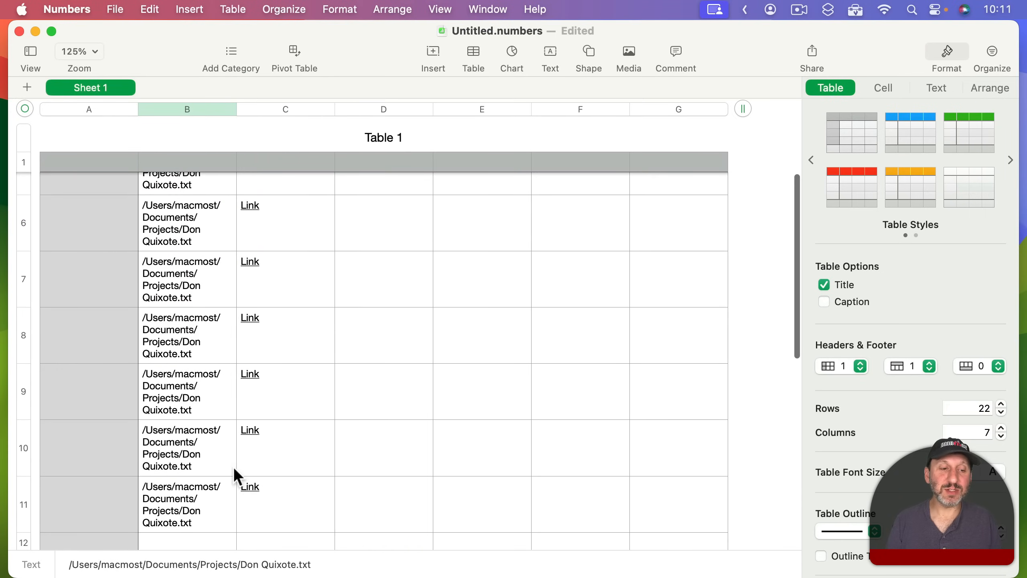
shift+click(212, 414)
key(shift+BackSpace)
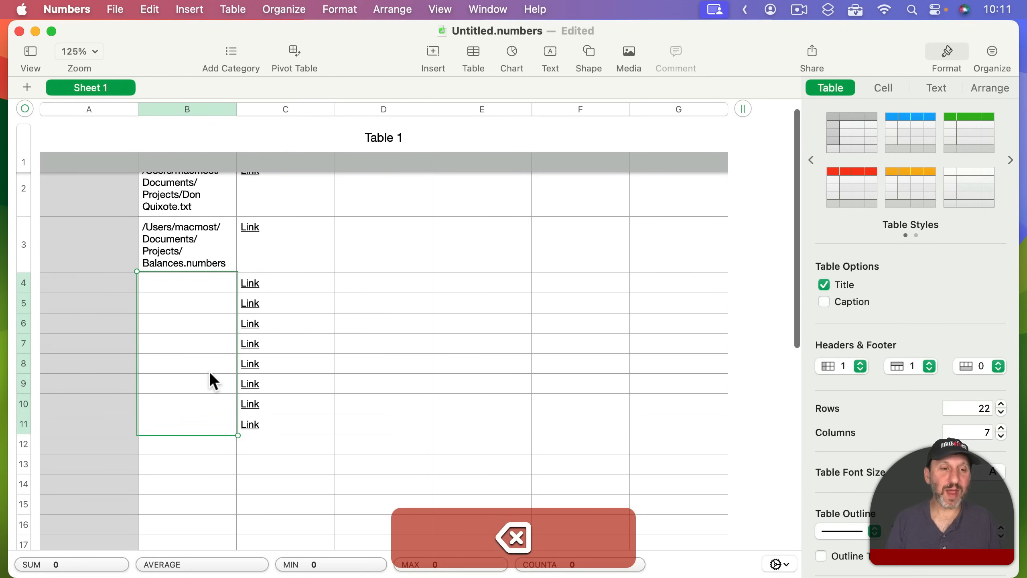
Try to paste the four copied pathnames directly into the table starting at B4, then undo the paste
click(181, 283)
key(super+v)
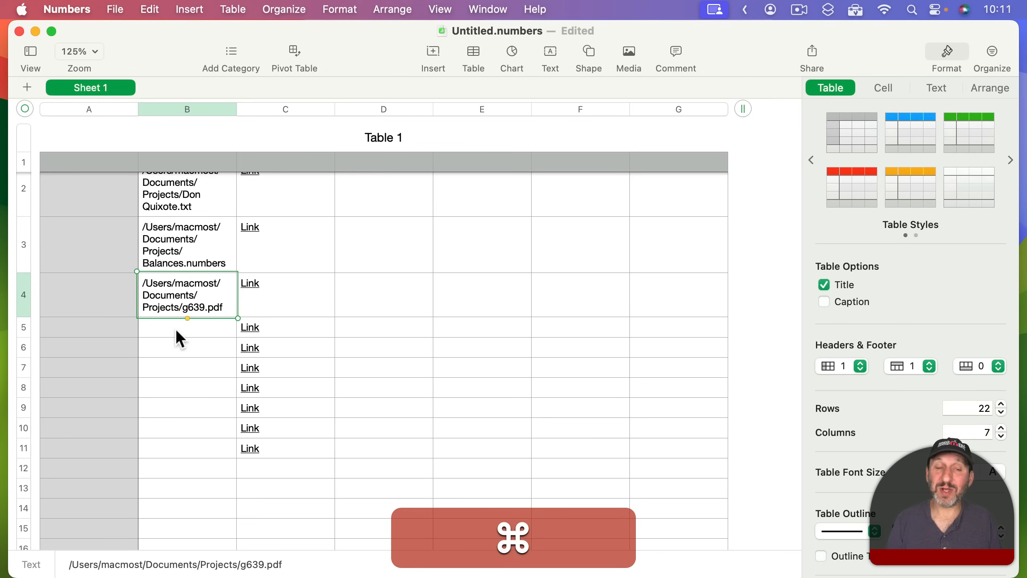
key(super+z)
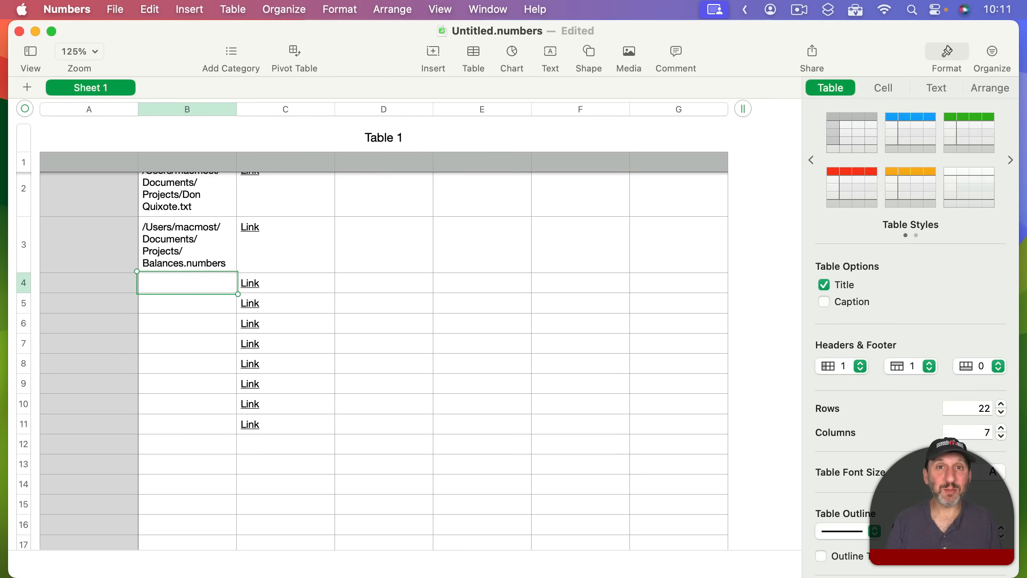
Switch to TextEdit, paste the pathnames into the blank document, then copy all four lines as plain text
key(super+Tab)
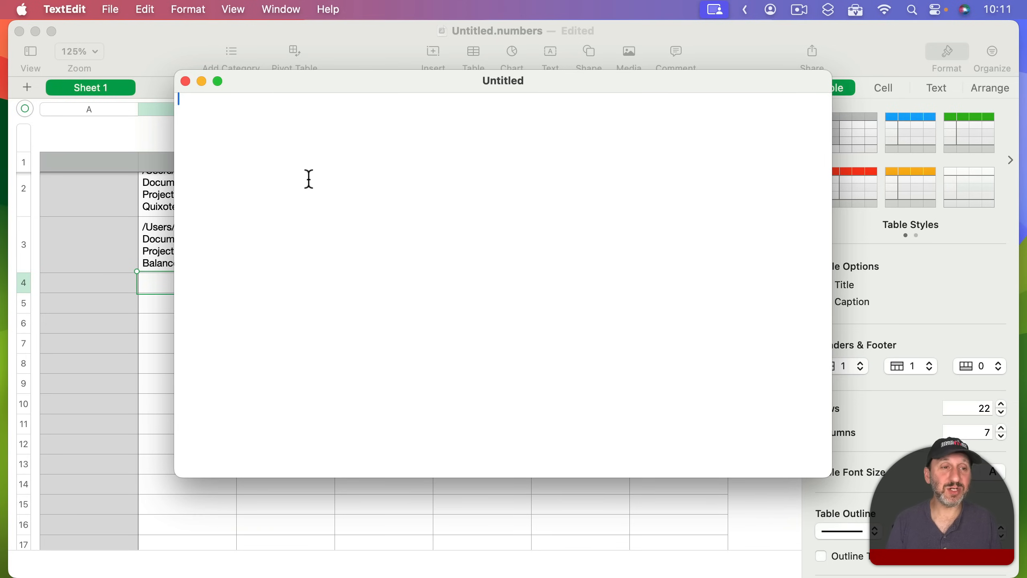
key(super+v)
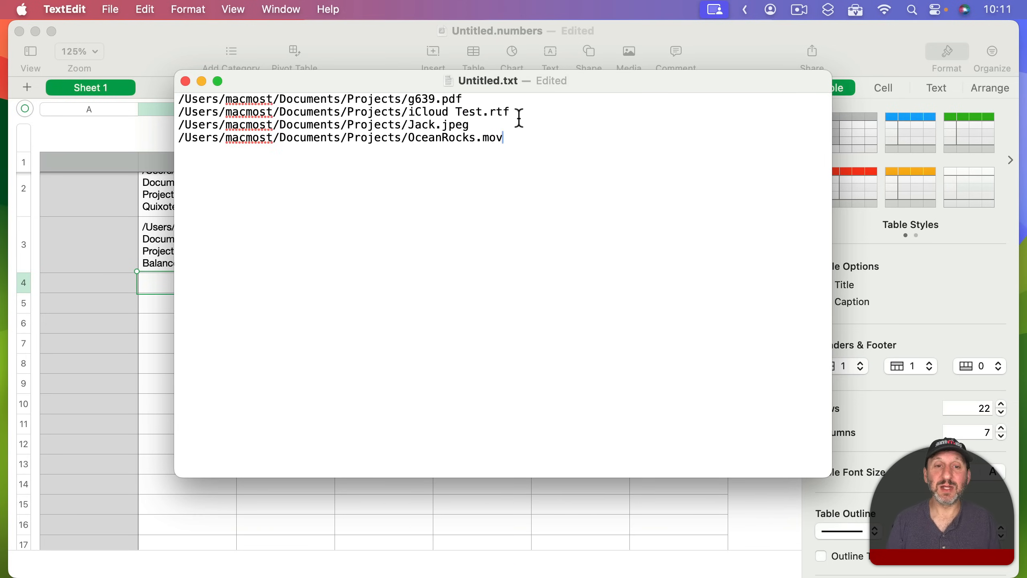
drag(534, 140, 134, 87)
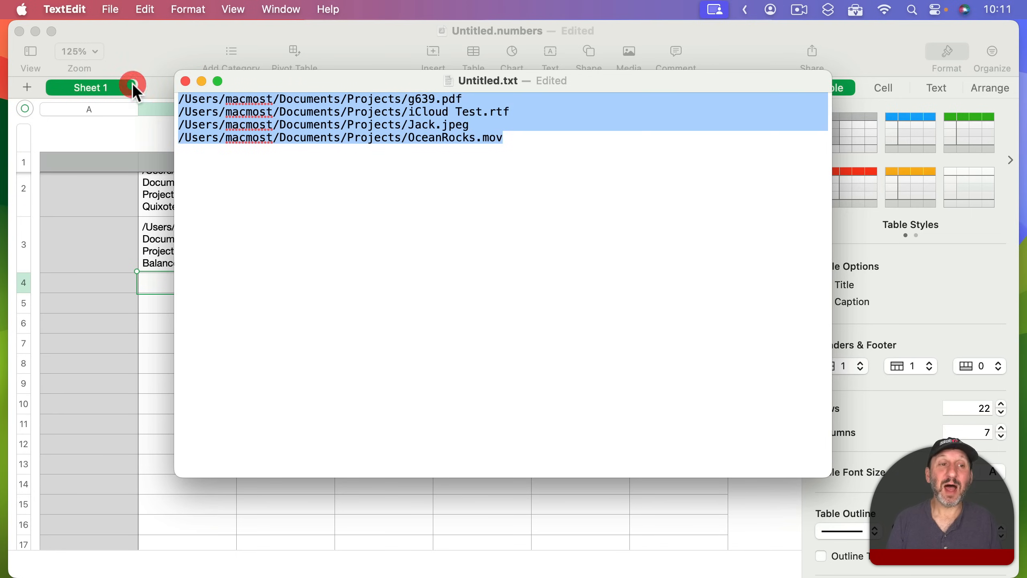
key(super+c)
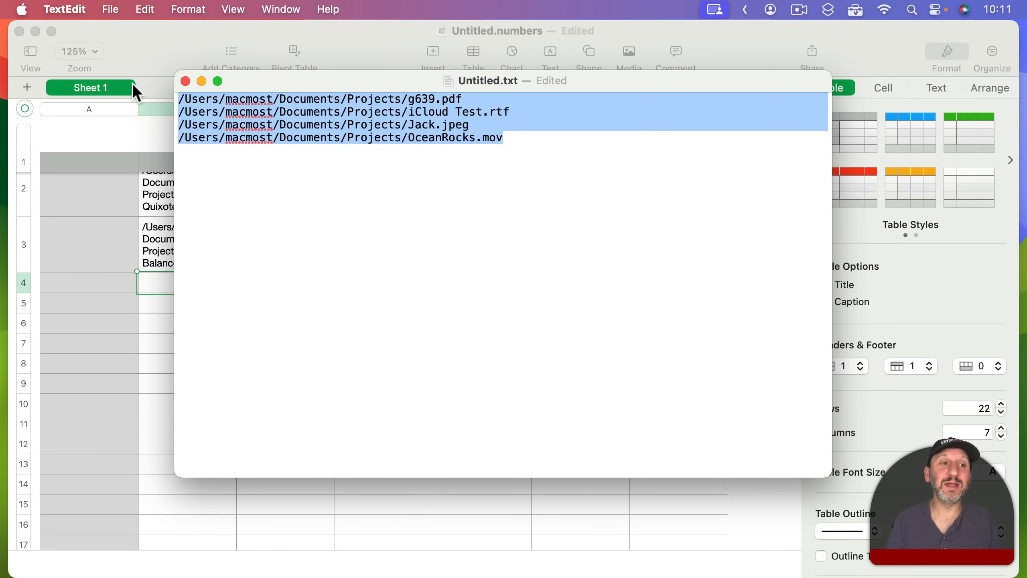
Return to Numbers, paste the four pathnames into B4:B7, and test the link in C6
click(157, 155)
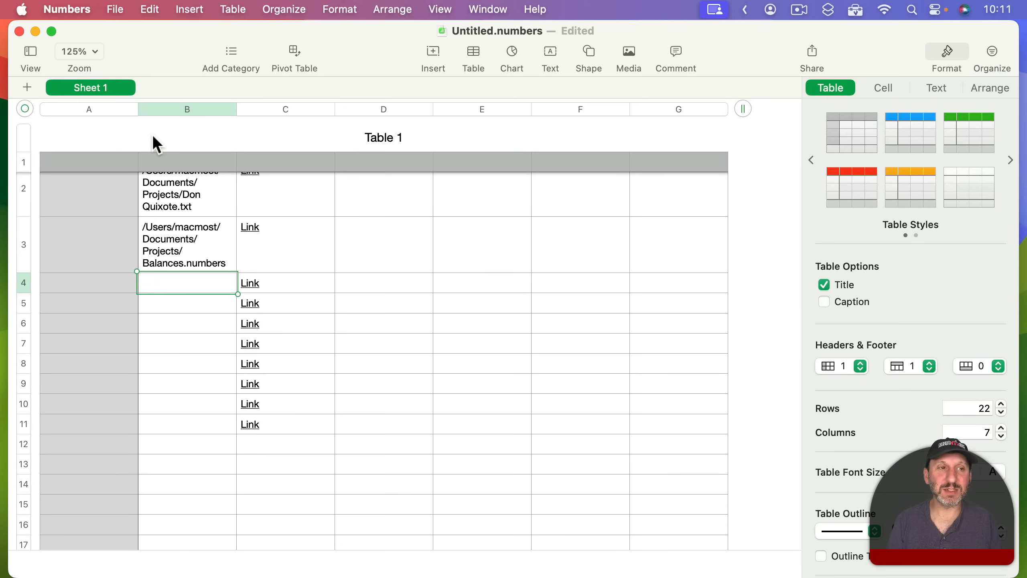
key(super+v)
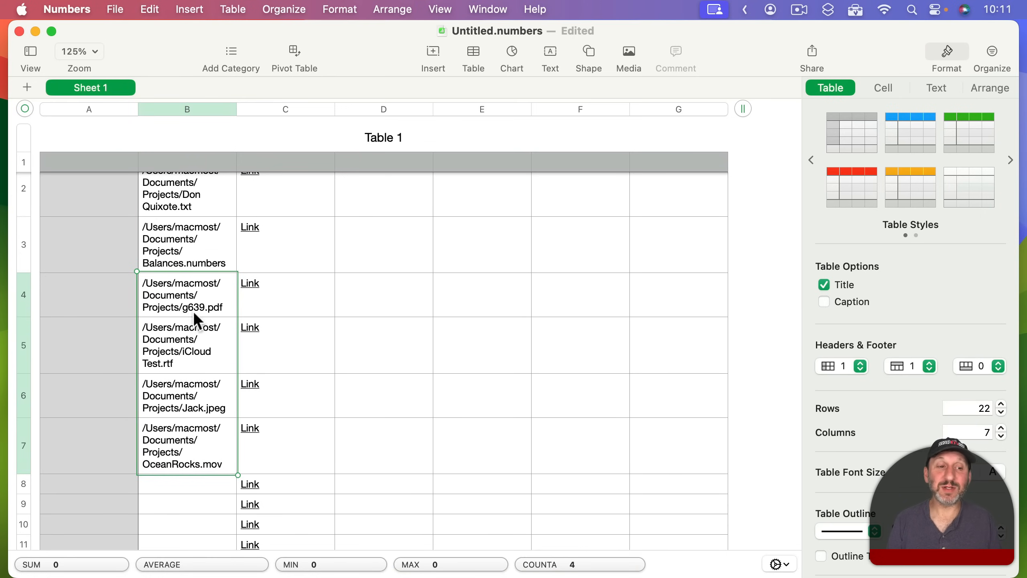
mouse_move(190, 471)
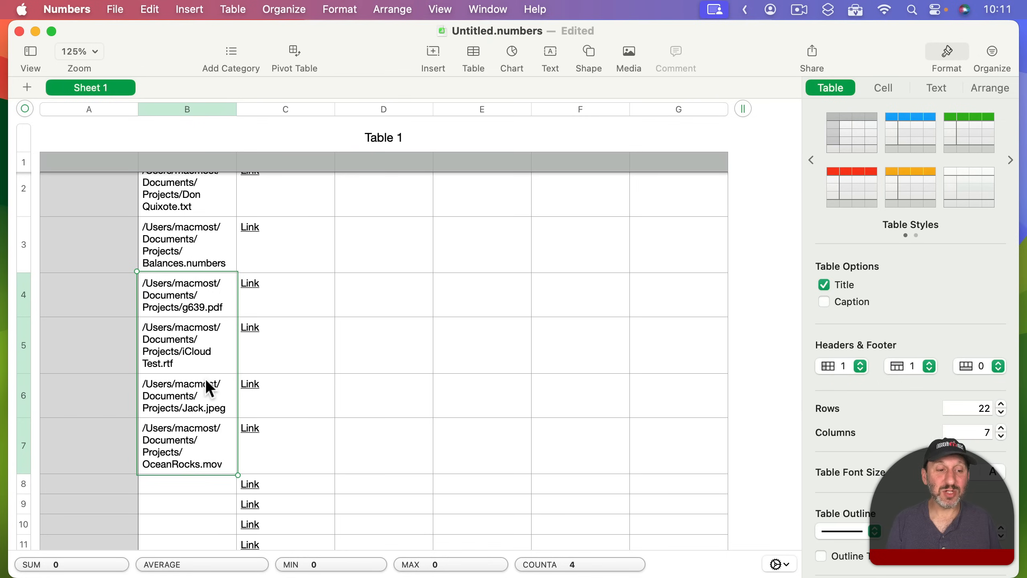
click(338, 391)
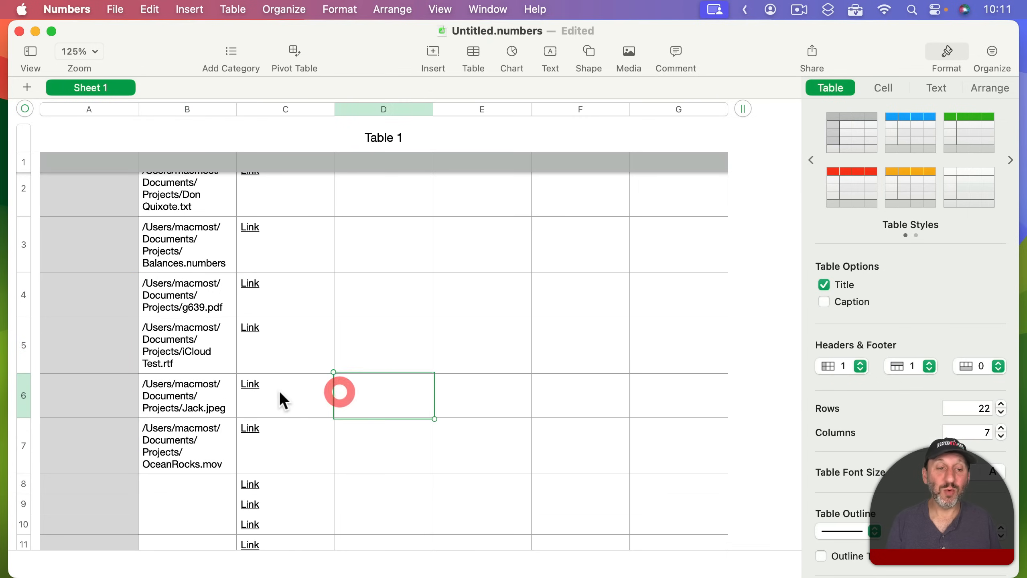
click(250, 385)
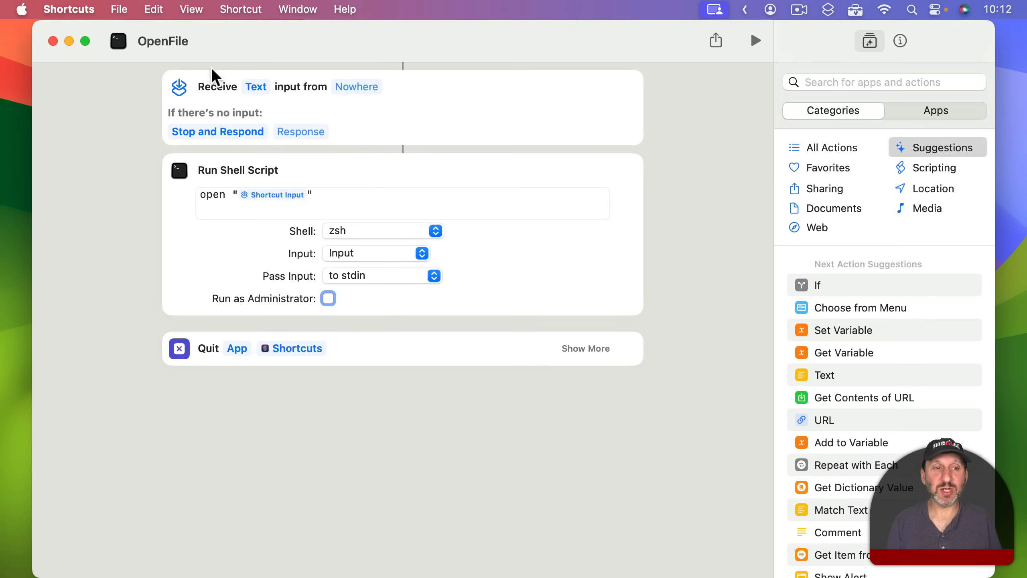
Add the -R option to the open command in the OpenFile shell script, quit Shortcuts, and test C4's link in Numbers
click(233, 196)
text(-R)
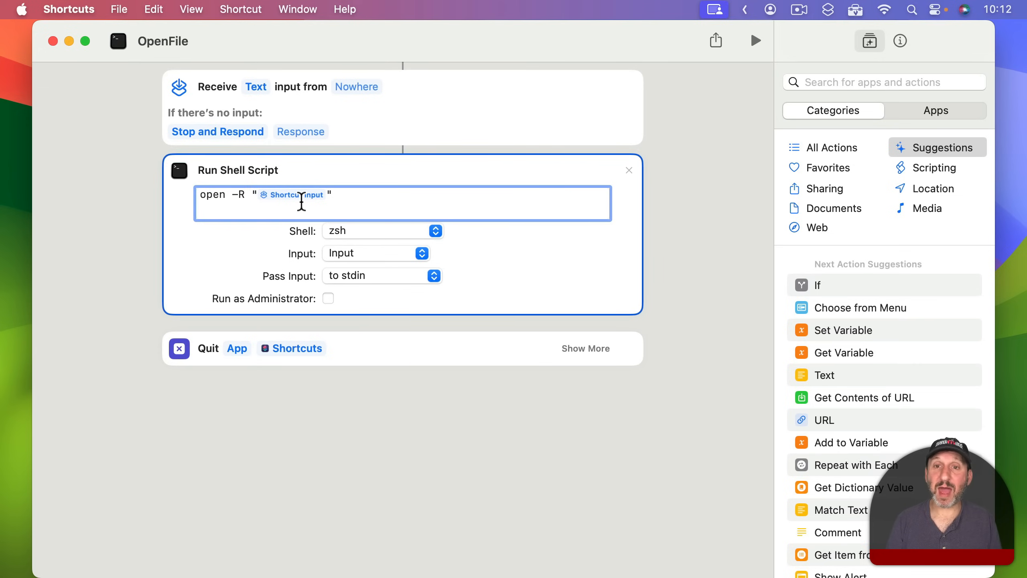
click(694, 130)
key(super+q)
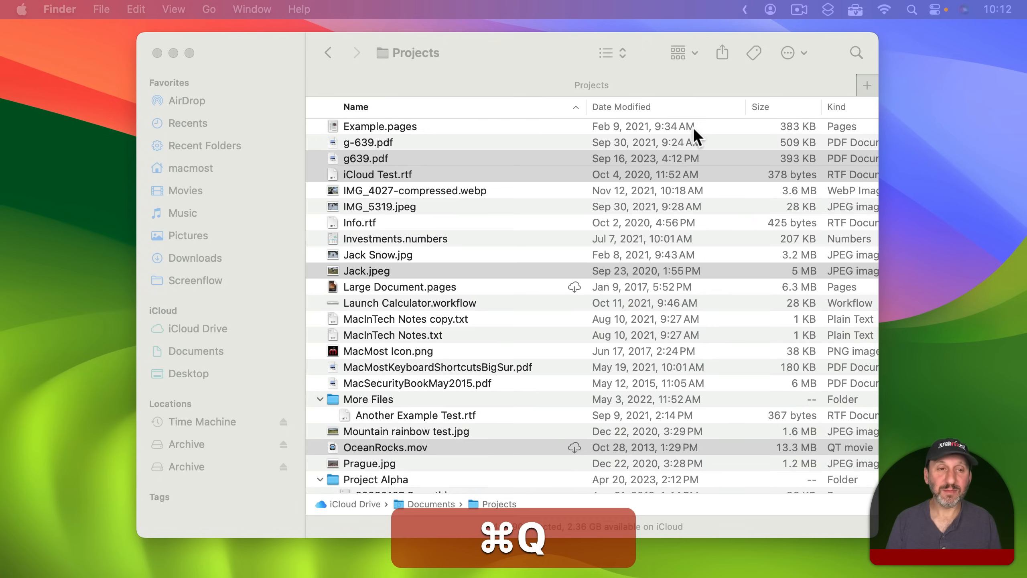
click(671, 563)
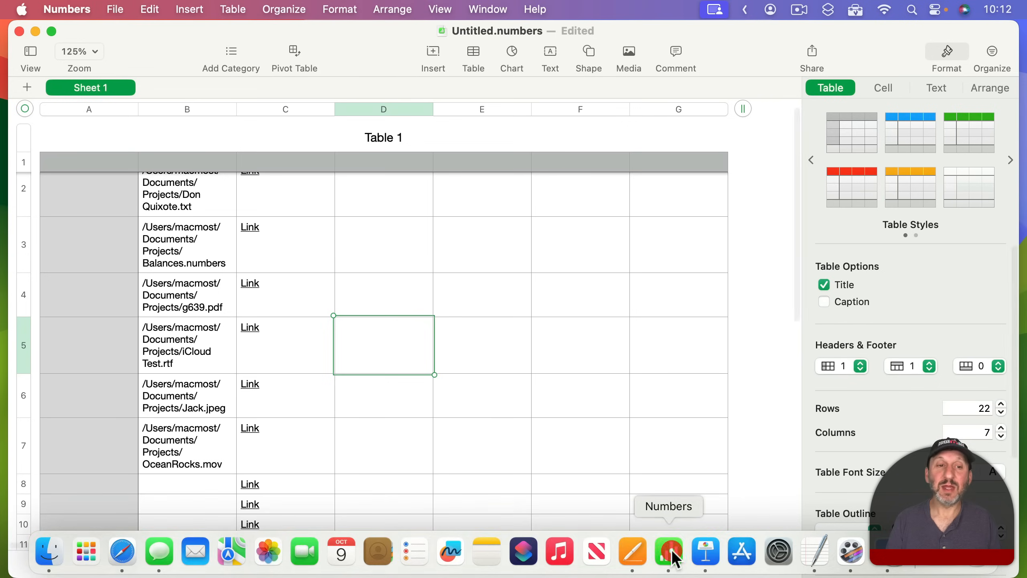
click(255, 283)
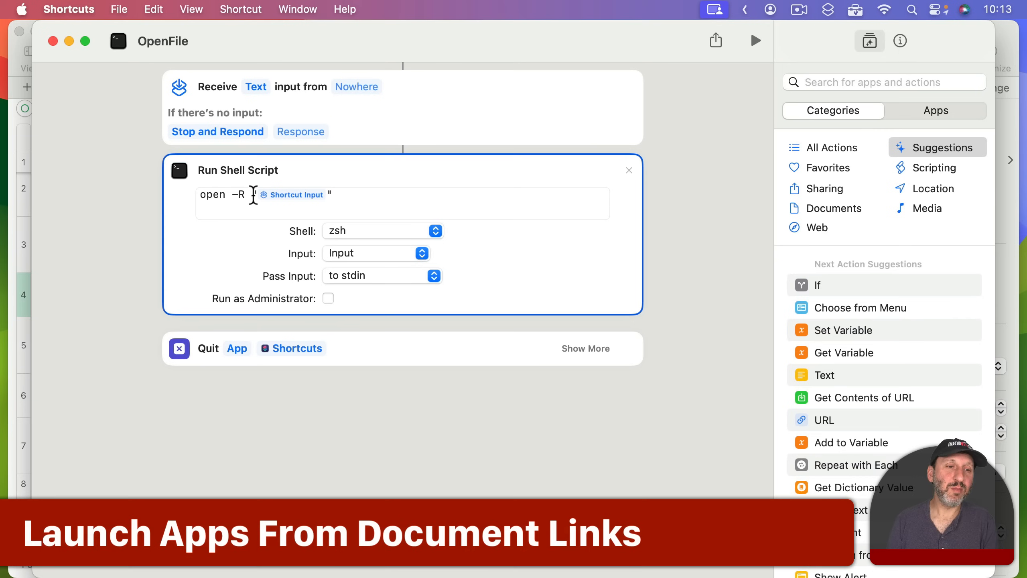
Remove the -R option from the open command in the OpenFile shell script and quit Shortcuts
click(233, 195)
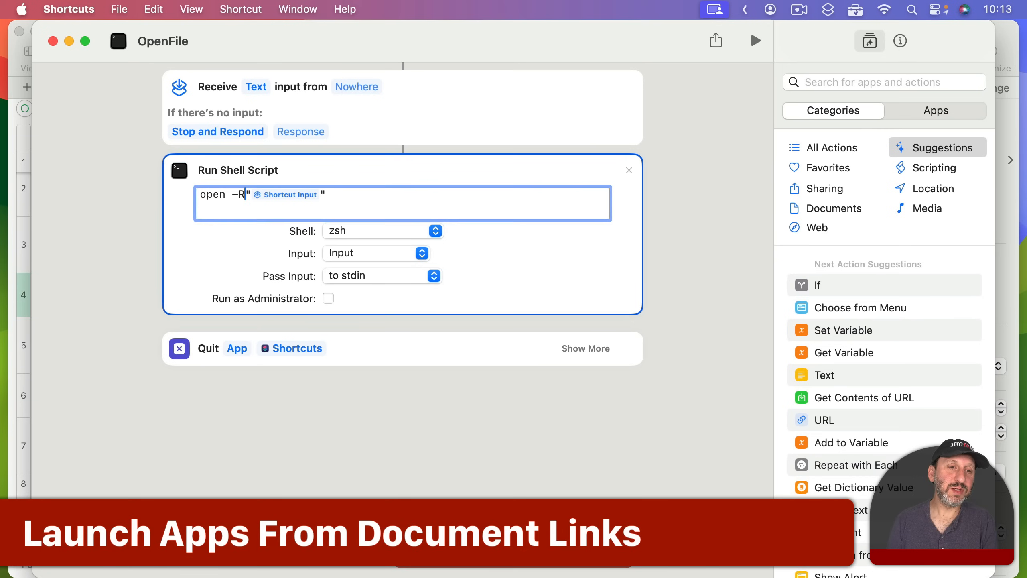
click(704, 132)
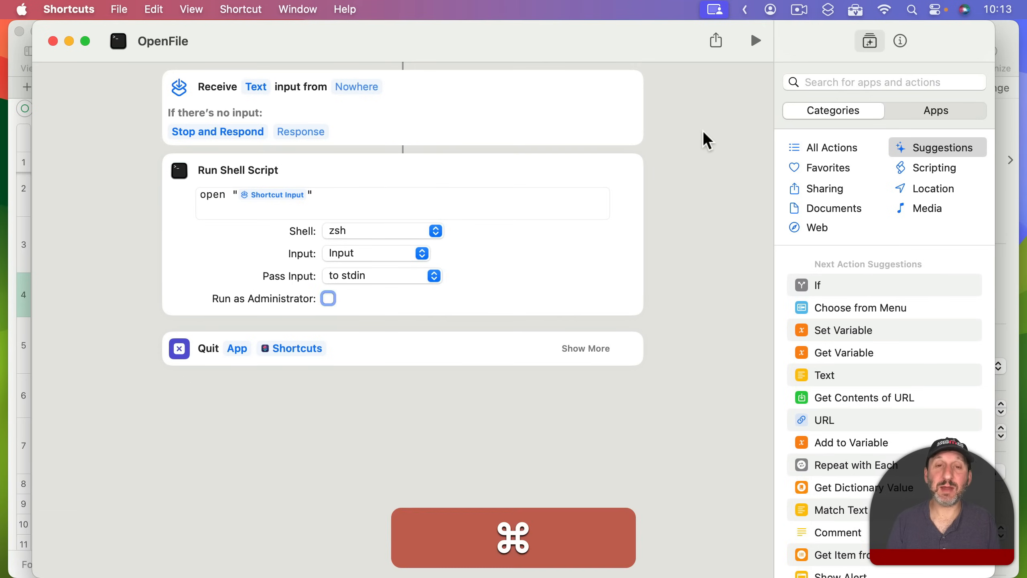
key(super+q)
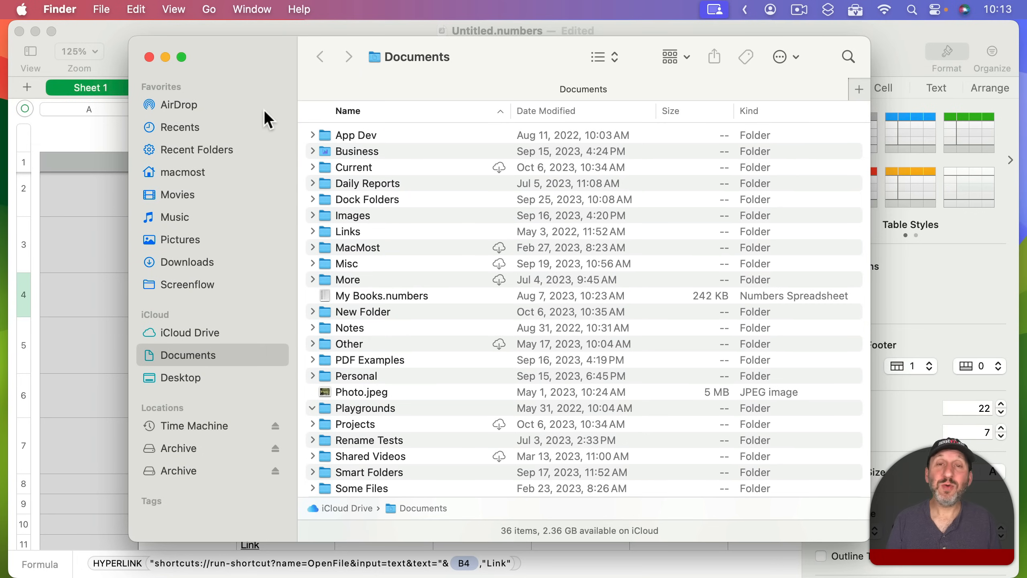
In Finder, go to the Applications folder and copy the pathname of Calculator.app
click(209, 9)
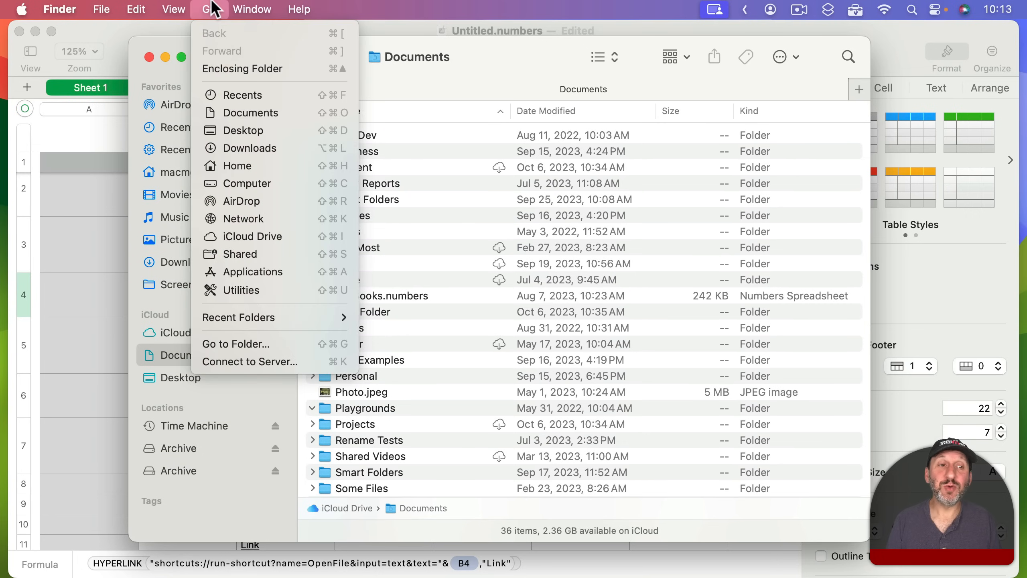
click(246, 270)
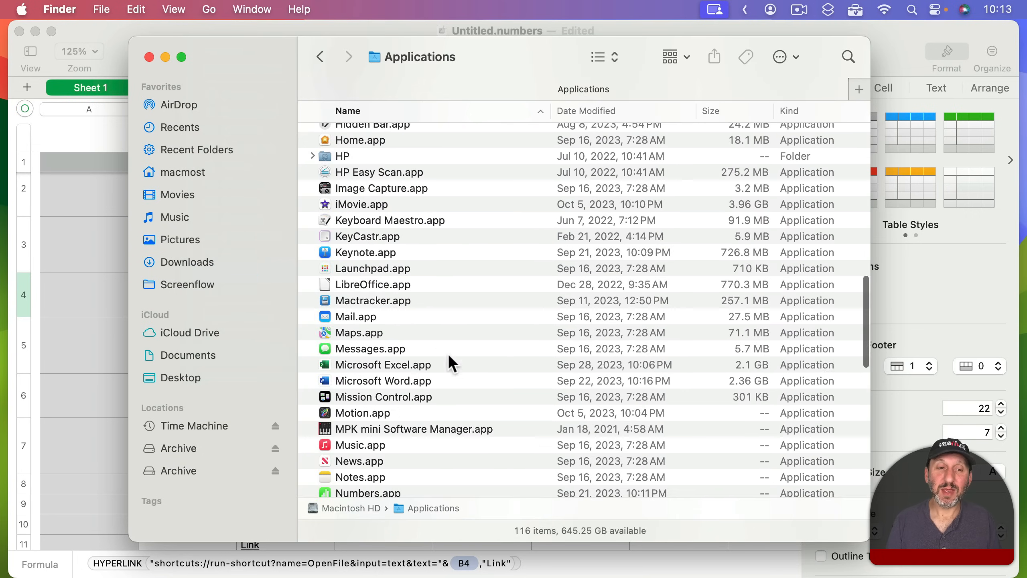
scroll(438, 366, up, 15)
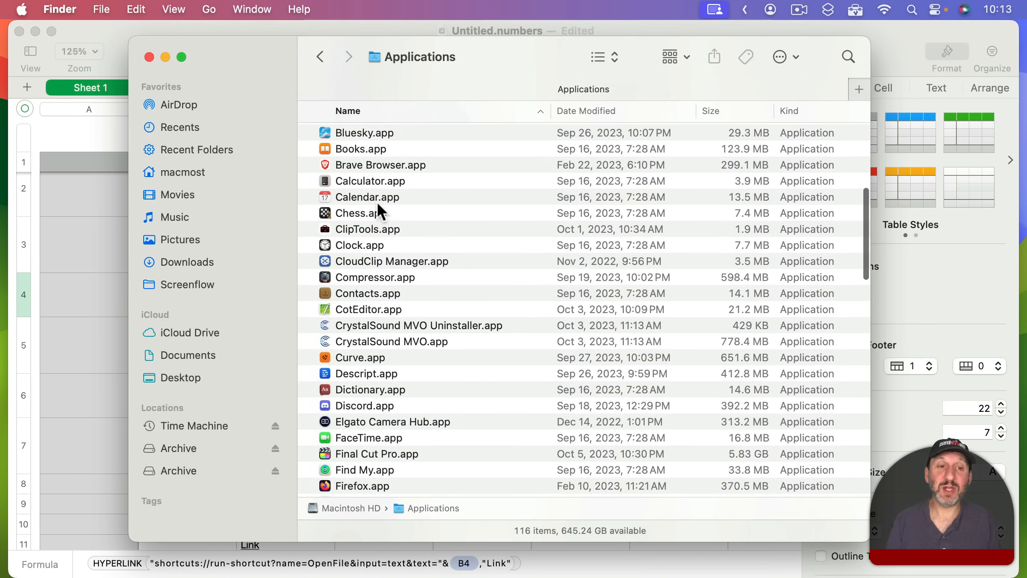
click(358, 183)
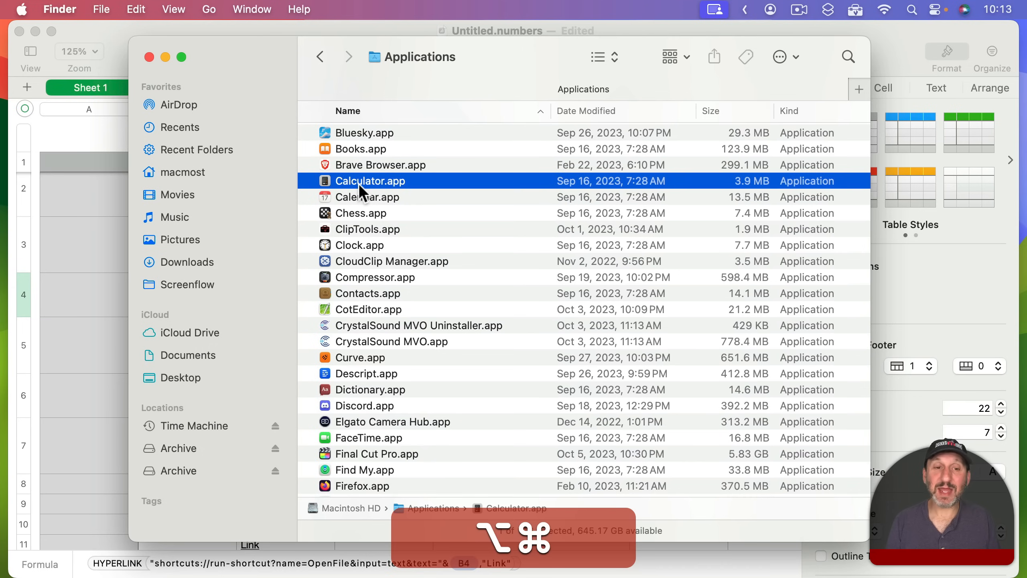
key(alt+super+c)
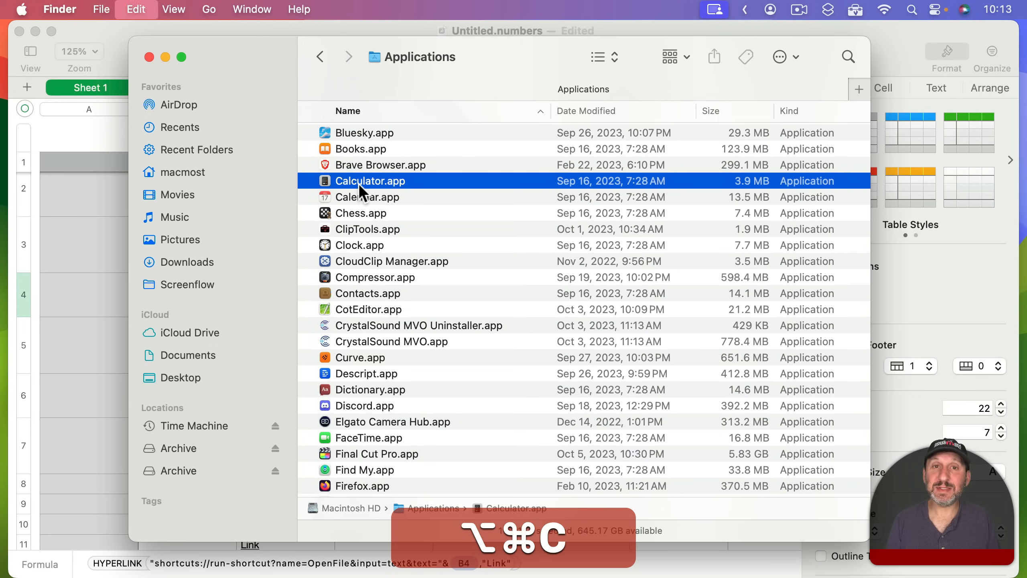
Return to the Numbers table and enter /System/Applications/Calculator.app in cell B8
click(106, 128)
click(197, 491)
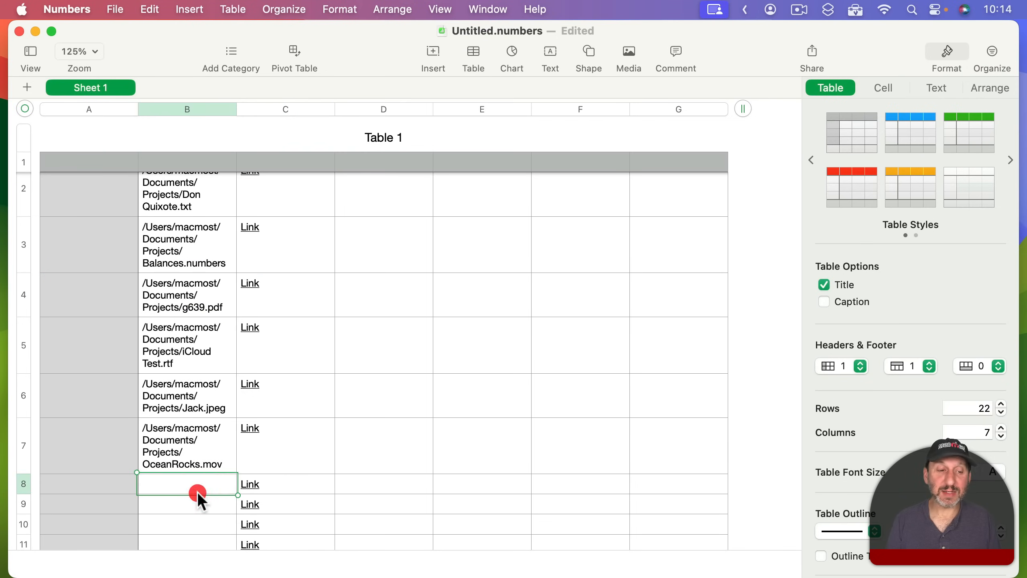
text(/System/Applications/Calculator.app)
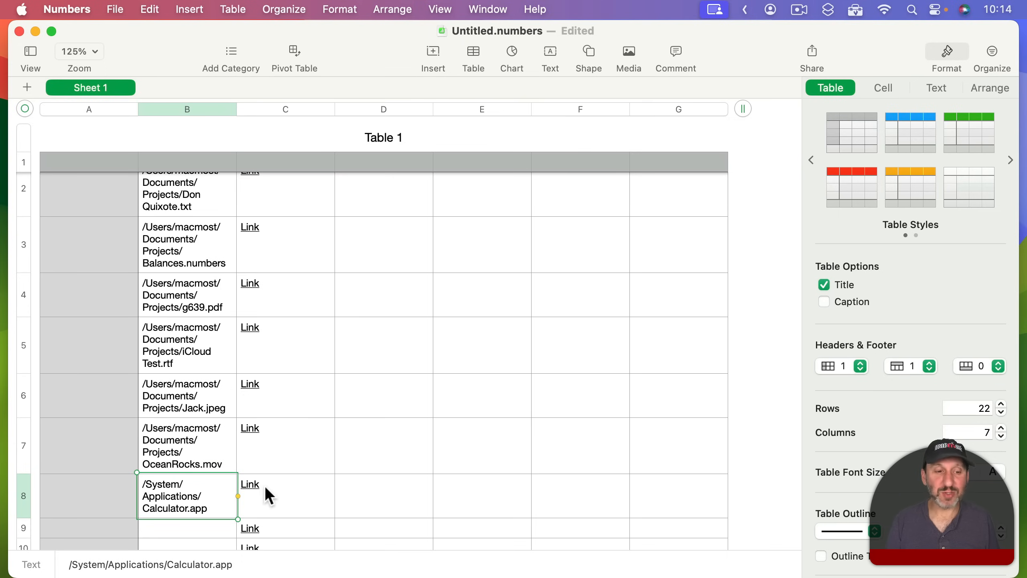
Test the link in C8, then quit Calculator
scroll(329, 479, down, 3)
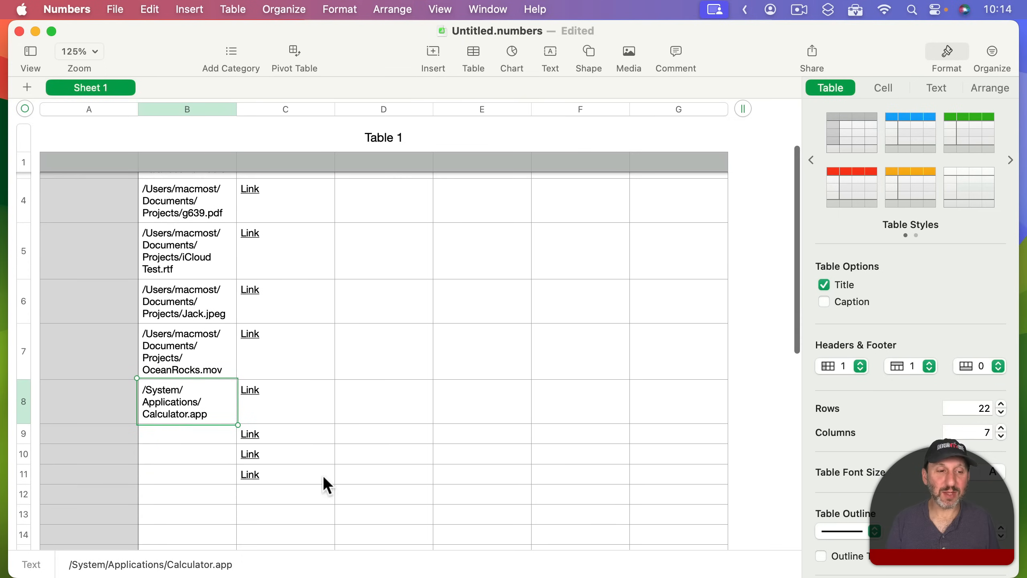
click(252, 390)
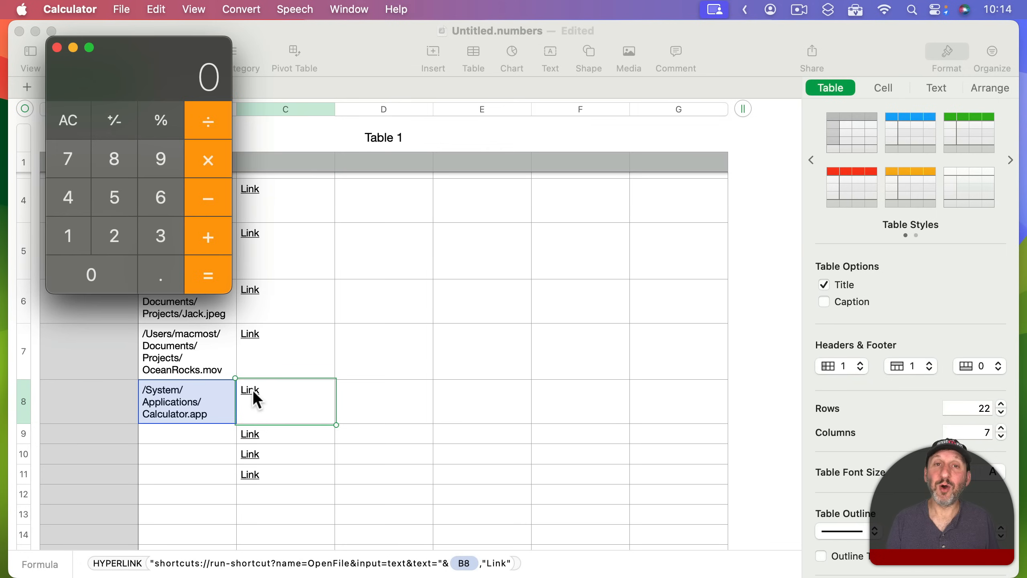
key(super+q)
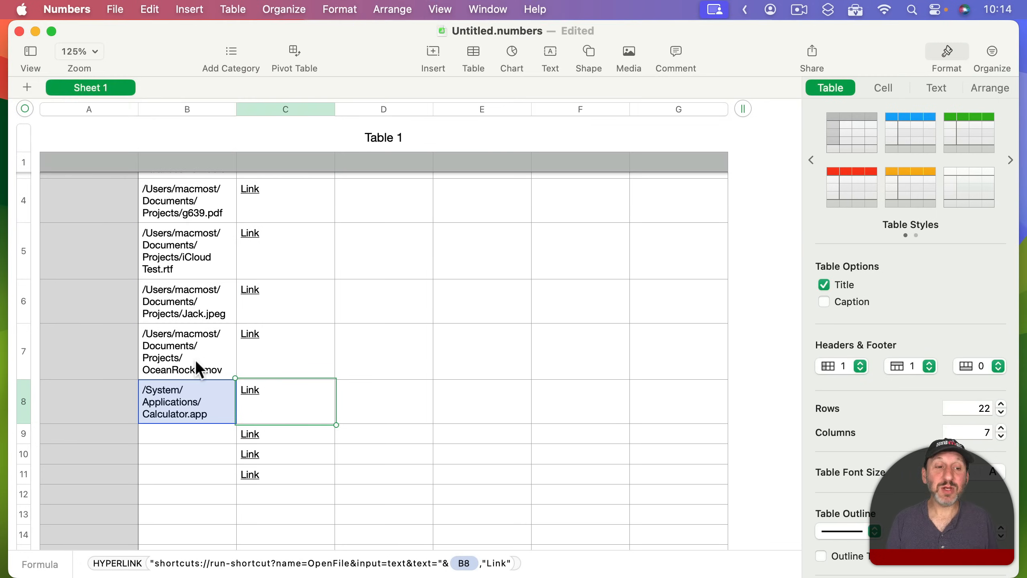